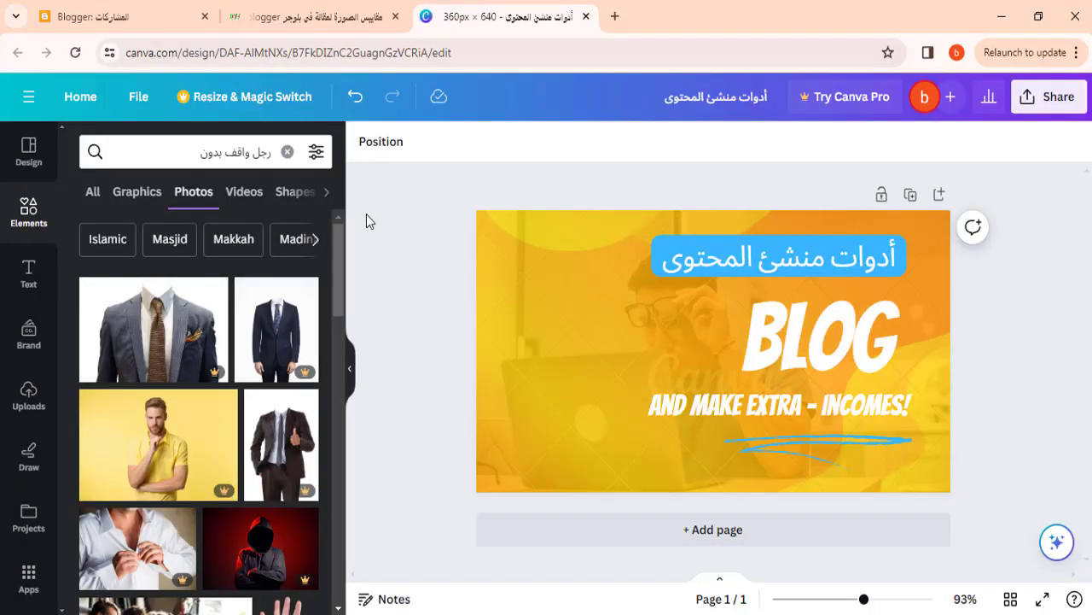
Step: Switch to the drihama.com article on Blogger image sizes (1200, 630, 700 px)
{"action": "left_click", "coordinate": [314, 22]}
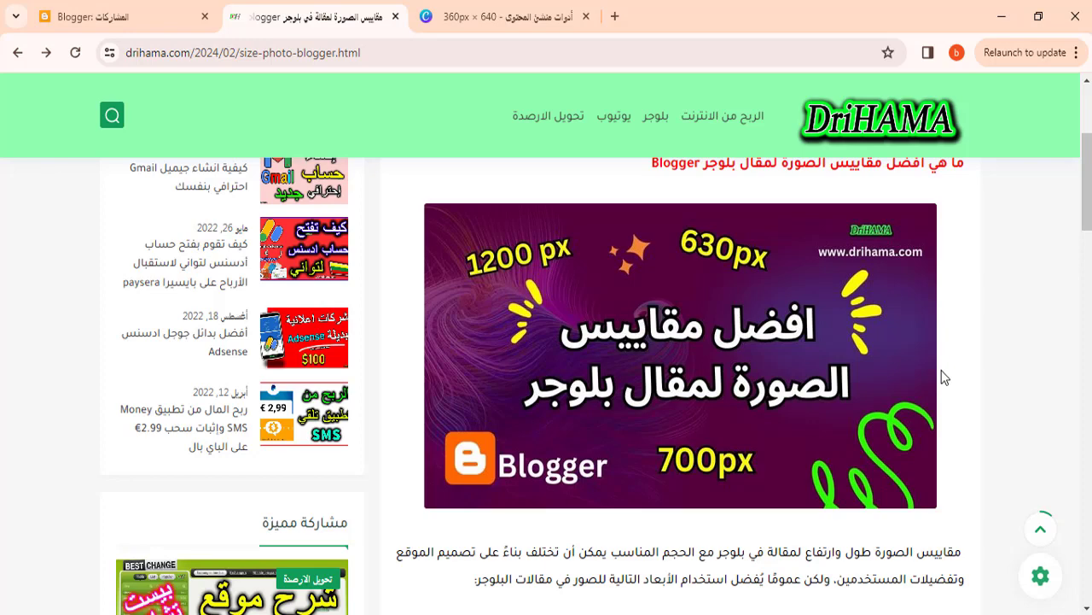
{"action": "scroll", "coordinate": [944, 377], "scroll_direction": "down", "scroll_amount": 3}
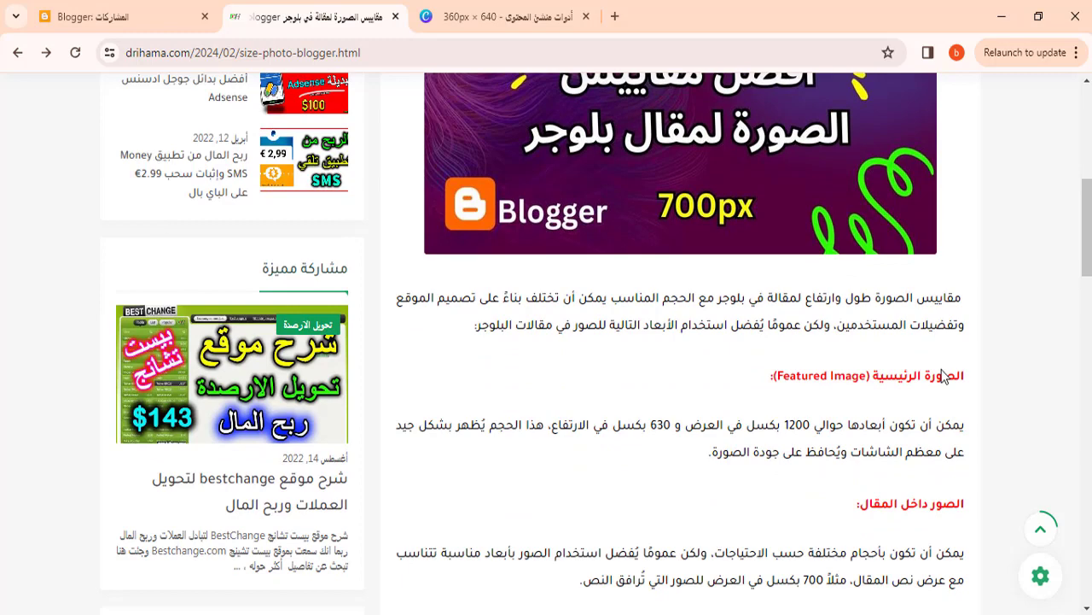
{"action": "scroll", "coordinate": [944, 377], "scroll_direction": "up", "scroll_amount": 2}
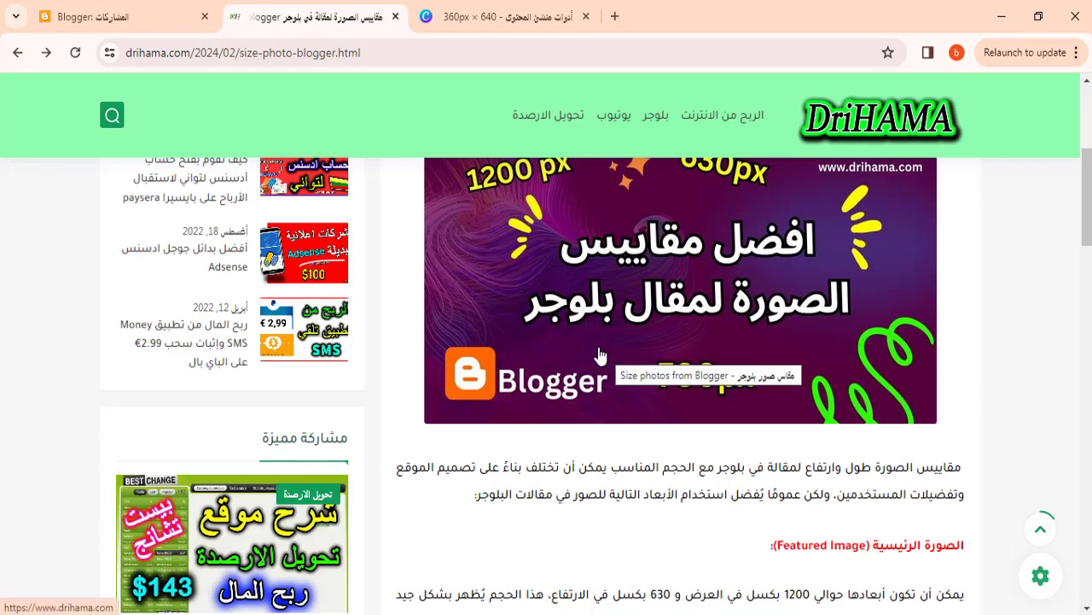
{"action": "scroll", "coordinate": [803, 337], "scroll_direction": "up", "scroll_amount": 1}
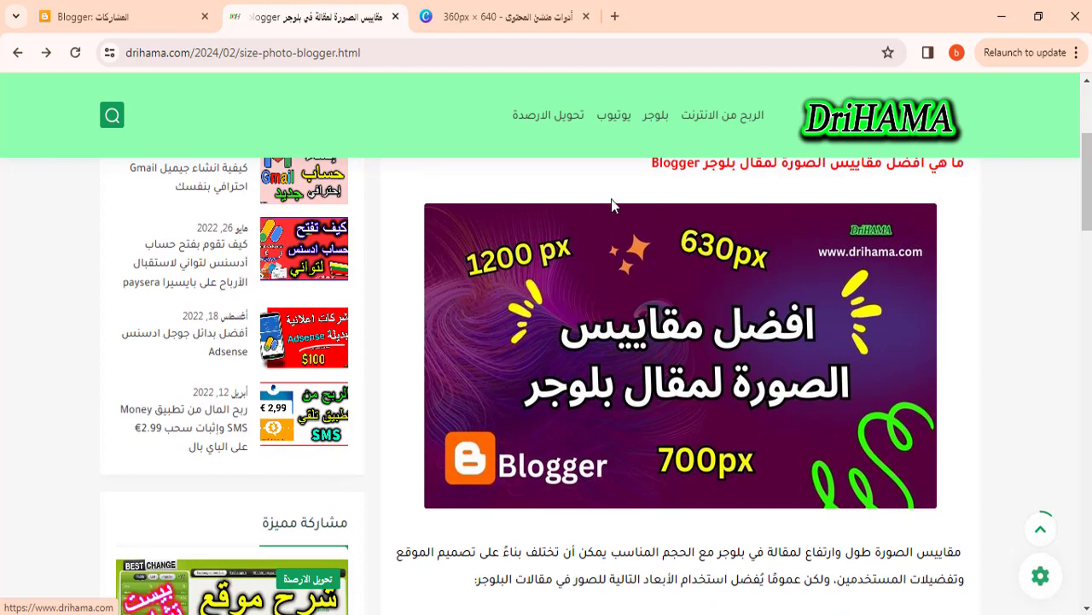
{"action": "scroll", "coordinate": [776, 495], "scroll_direction": "down", "scroll_amount": 3}
{"action": "scroll", "coordinate": [777, 491], "scroll_direction": "down", "scroll_amount": 3}
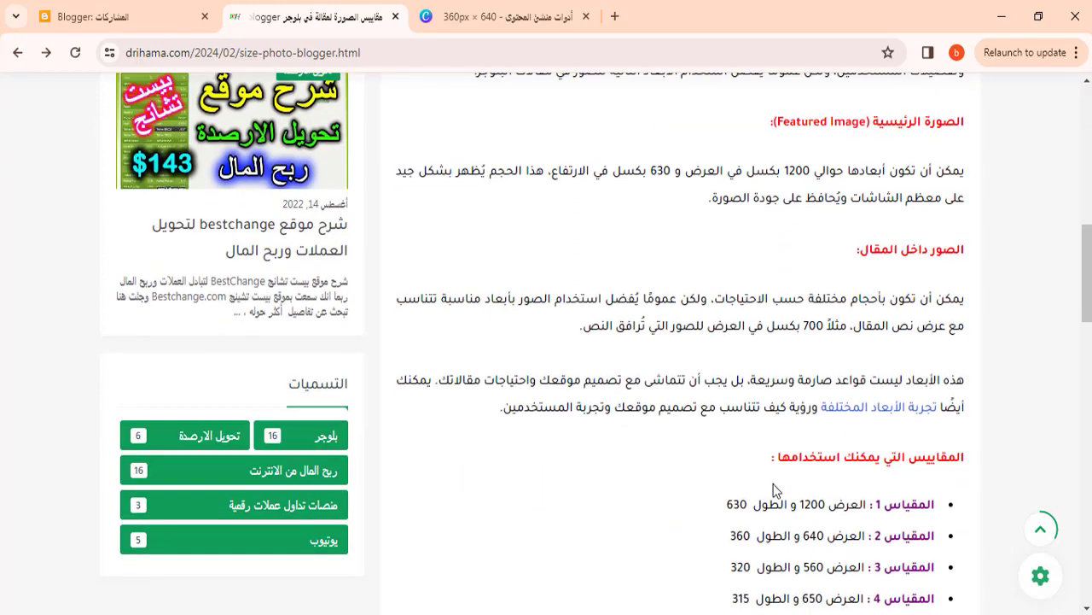
{"action": "scroll", "coordinate": [755, 468], "scroll_direction": "down", "scroll_amount": 3}
{"action": "scroll", "coordinate": [717, 457], "scroll_direction": "down", "scroll_amount": 3}
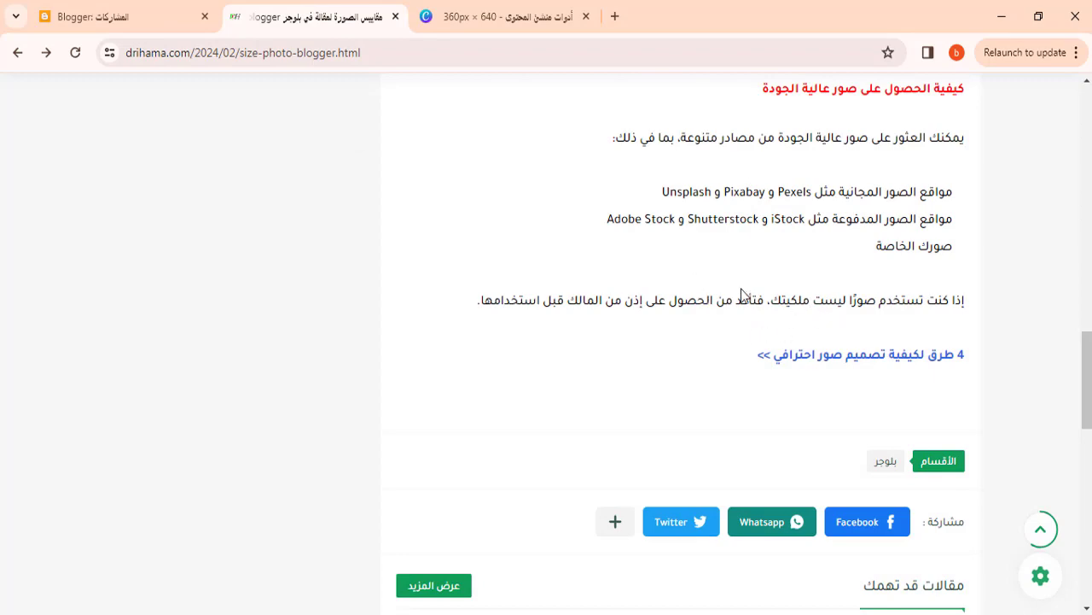
{"action": "scroll", "coordinate": [715, 327], "scroll_direction": "up", "scroll_amount": 3}
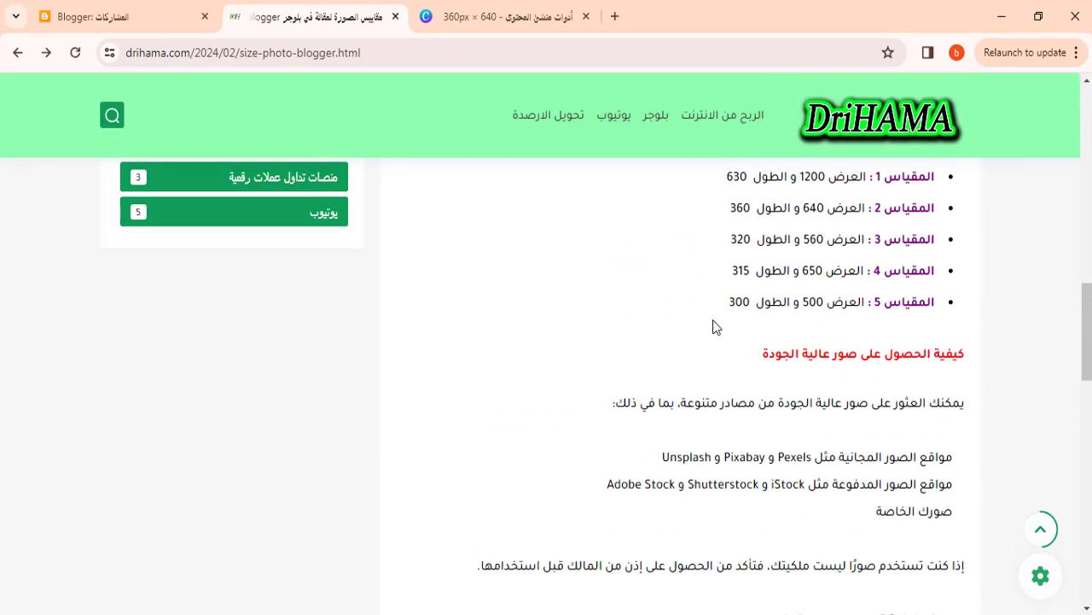
{"action": "scroll", "coordinate": [716, 327], "scroll_direction": "up", "scroll_amount": 2}
{"action": "scroll", "coordinate": [715, 326], "scroll_direction": "up", "scroll_amount": 2}
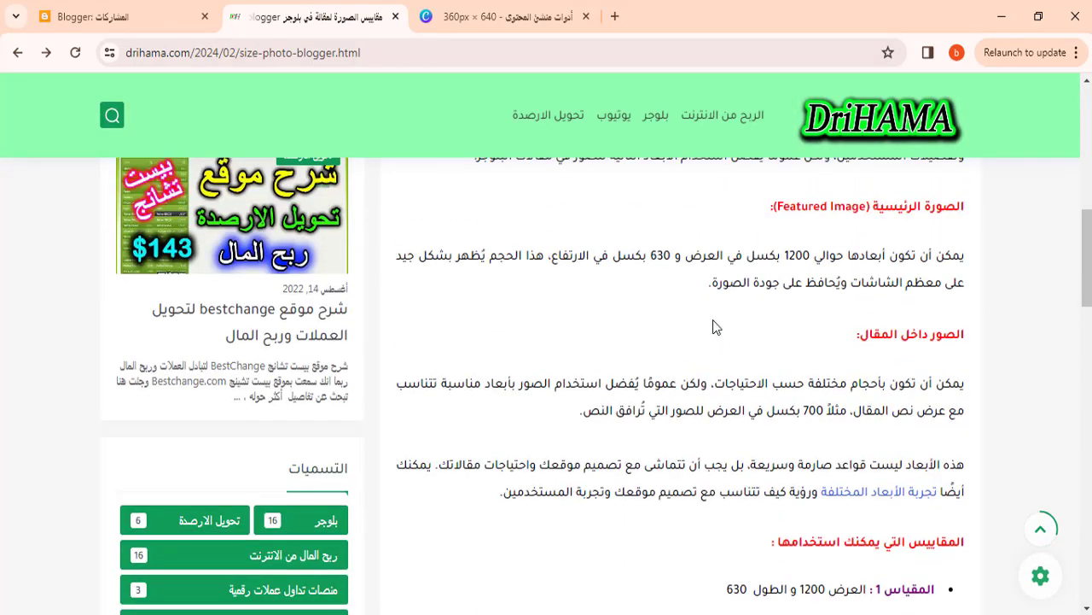
{"action": "scroll", "coordinate": [716, 327], "scroll_direction": "up", "scroll_amount": 1}
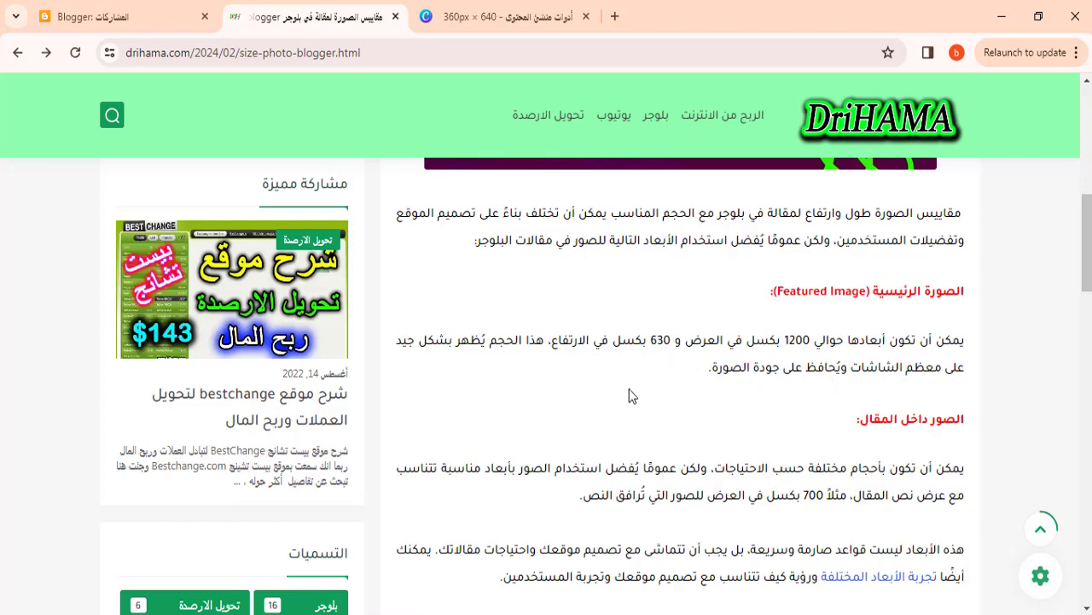
{"action": "scroll", "coordinate": [629, 395], "scroll_direction": "up", "scroll_amount": 2}
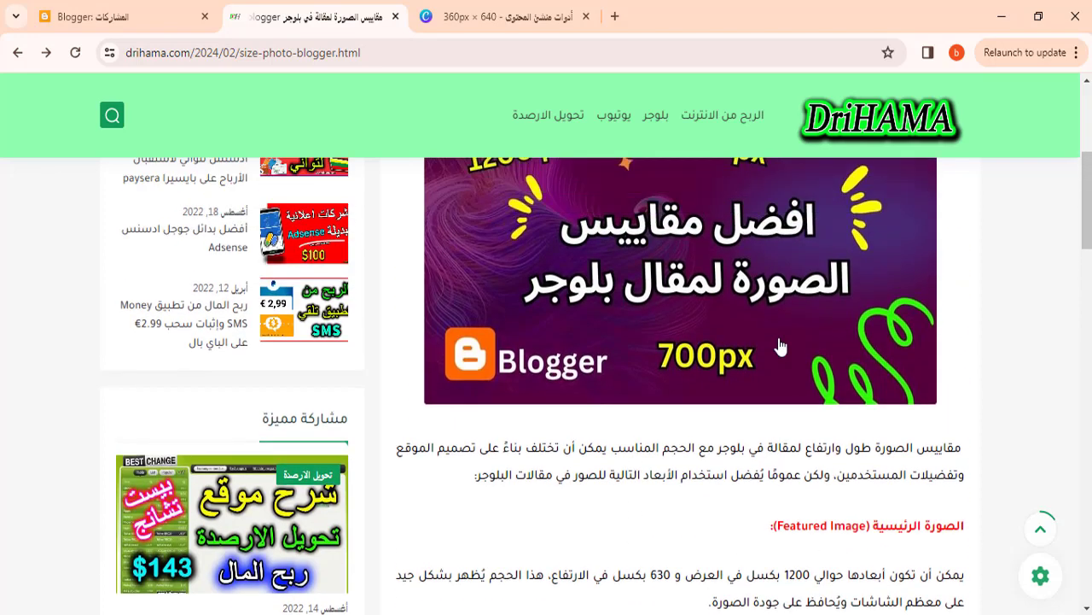
{"action": "scroll", "coordinate": [660, 388], "scroll_direction": "down", "scroll_amount": 3}
{"action": "scroll", "coordinate": [659, 389], "scroll_direction": "down", "scroll_amount": 2}
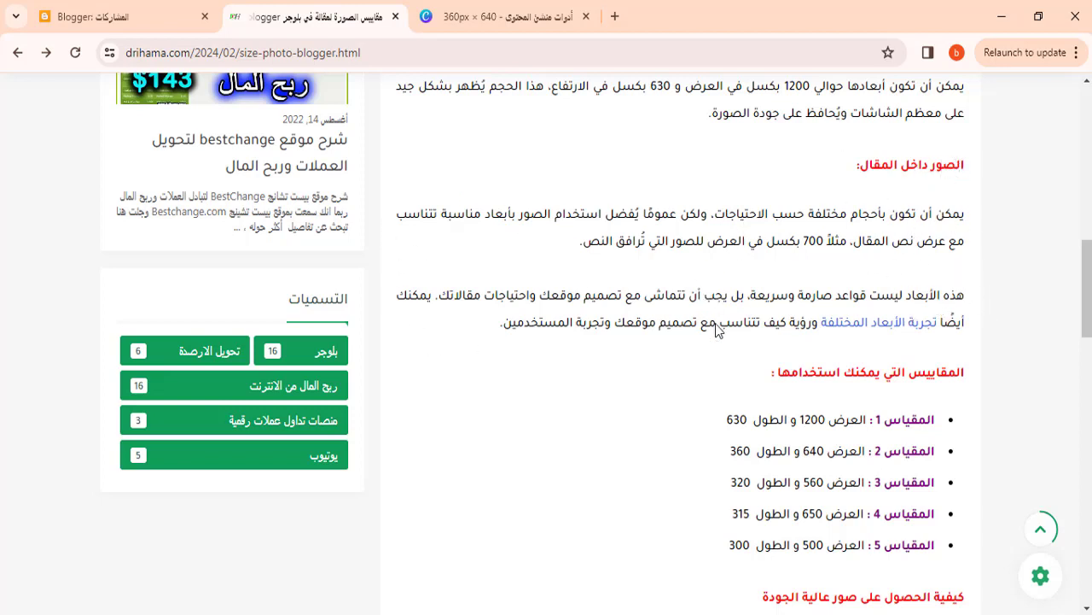
{"action": "scroll", "coordinate": [716, 330], "scroll_direction": "down", "scroll_amount": 1}
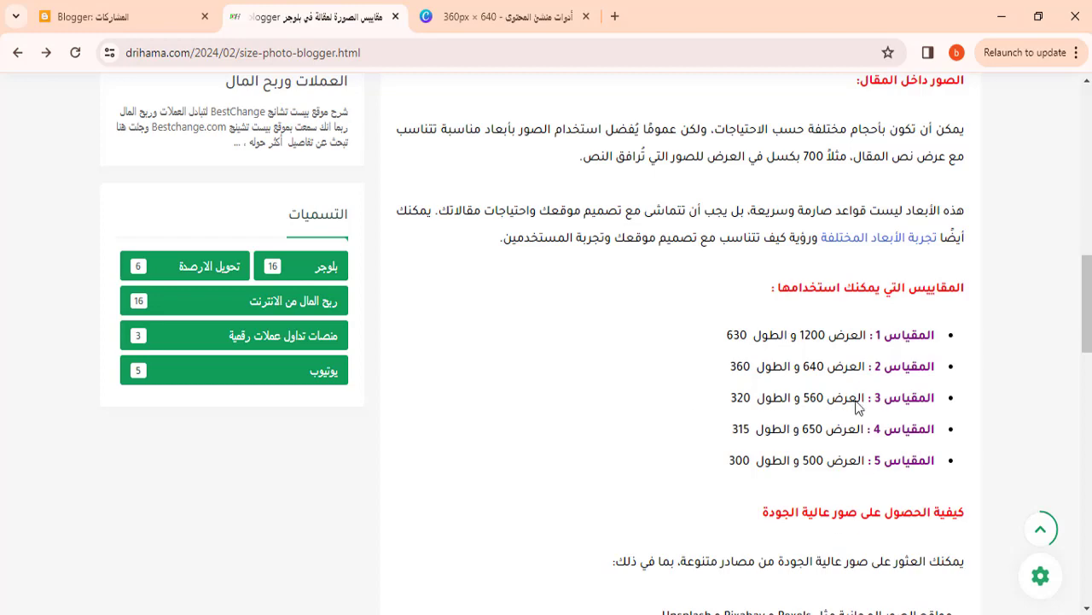
{"action": "scroll", "coordinate": [639, 427], "scroll_direction": "up", "scroll_amount": 6}
{"action": "scroll", "coordinate": [638, 382], "scroll_direction": "up", "scroll_amount": 1}
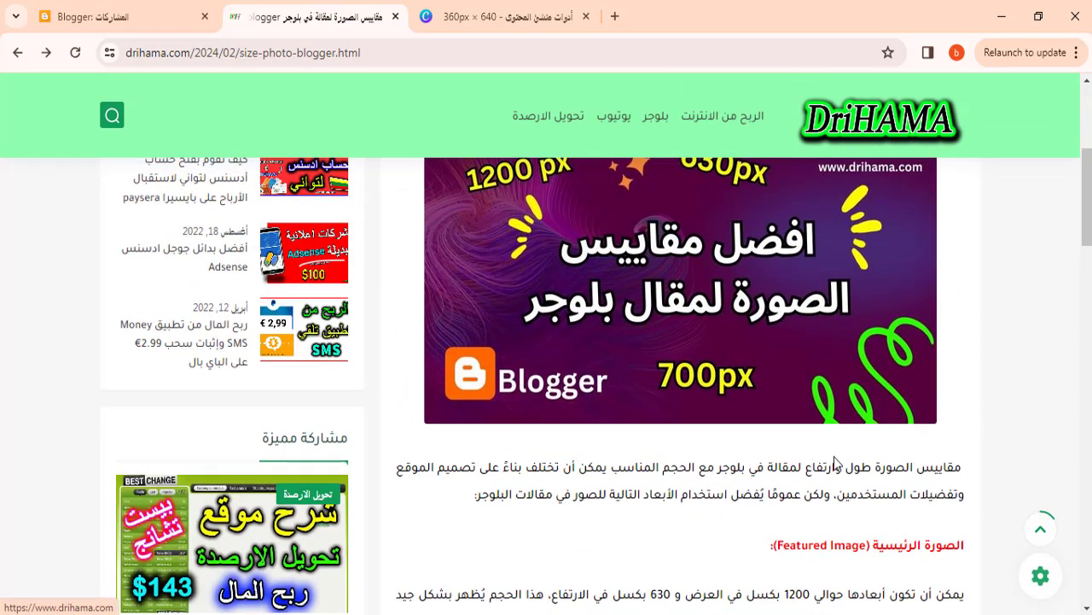
{"action": "scroll", "coordinate": [597, 512], "scroll_direction": "down", "scroll_amount": 3}
{"action": "scroll", "coordinate": [601, 541], "scroll_direction": "down", "scroll_amount": 1}
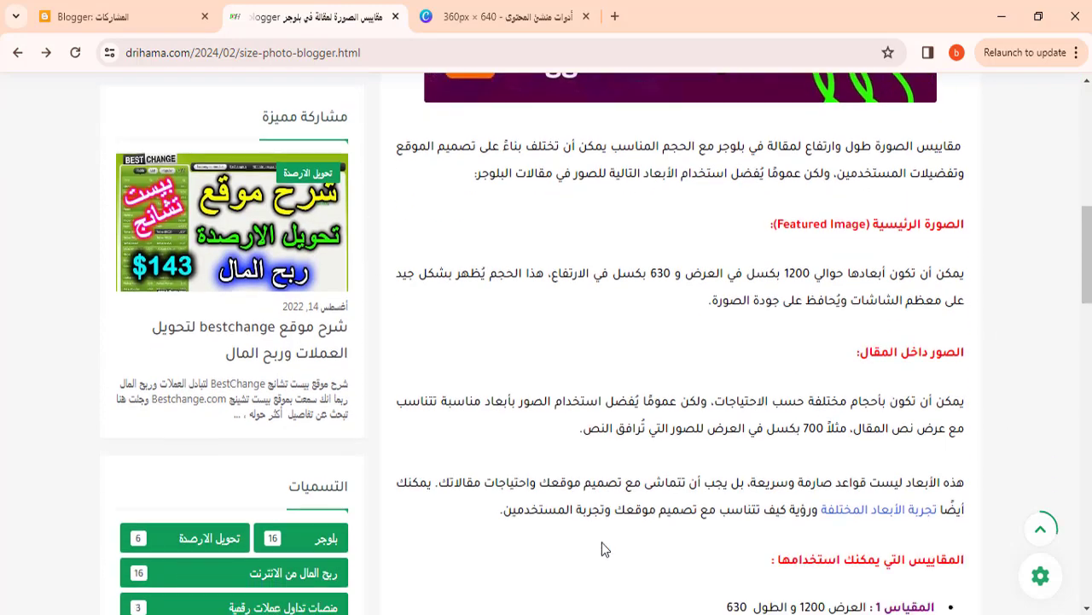
{"action": "scroll", "coordinate": [601, 541], "scroll_direction": "down", "scroll_amount": 2}
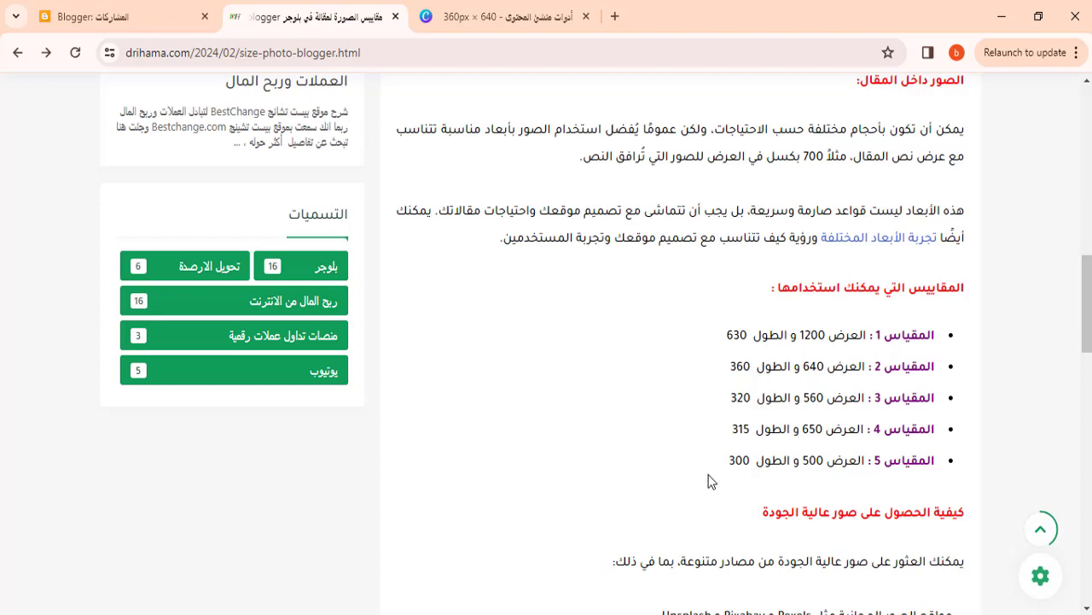
{"action": "scroll", "coordinate": [591, 429], "scroll_direction": "down", "scroll_amount": 1}
{"action": "scroll", "coordinate": [589, 424], "scroll_direction": "down", "scroll_amount": 2}
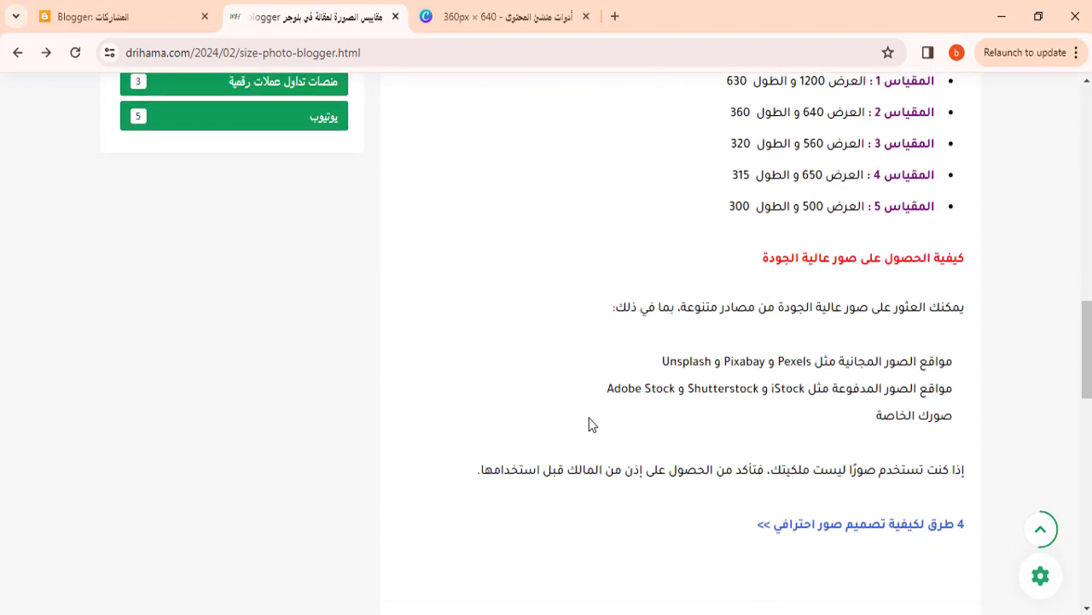
{"action": "scroll", "coordinate": [585, 414], "scroll_direction": "down", "scroll_amount": 1}
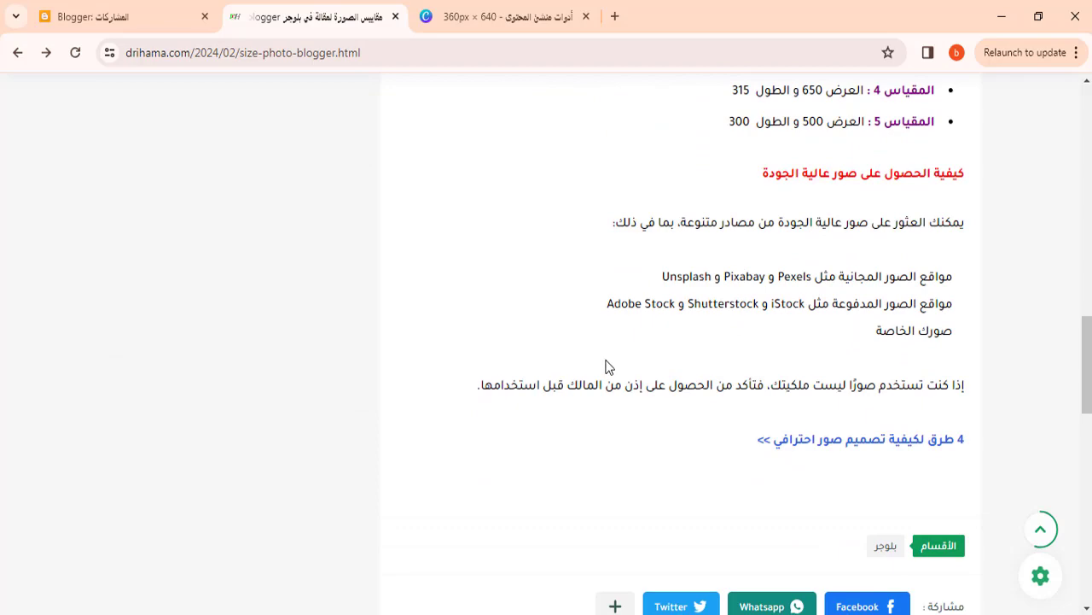
{"action": "scroll", "coordinate": [833, 247], "scroll_direction": "down", "scroll_amount": 1}
{"action": "scroll", "coordinate": [832, 248], "scroll_direction": "up", "scroll_amount": 1}
{"action": "scroll", "coordinate": [885, 283], "scroll_direction": "down", "scroll_amount": 2}
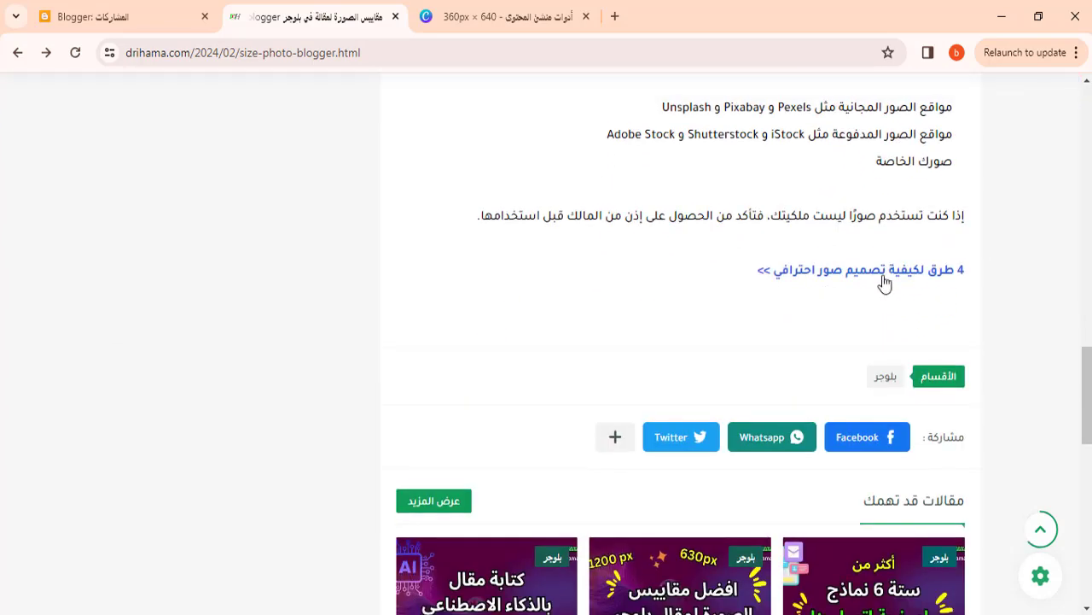
Step: Skim the linked drihama.com professional logo-design article, then return to the Canva thumbnail
{"action": "left_click", "coordinate": [807, 273]}
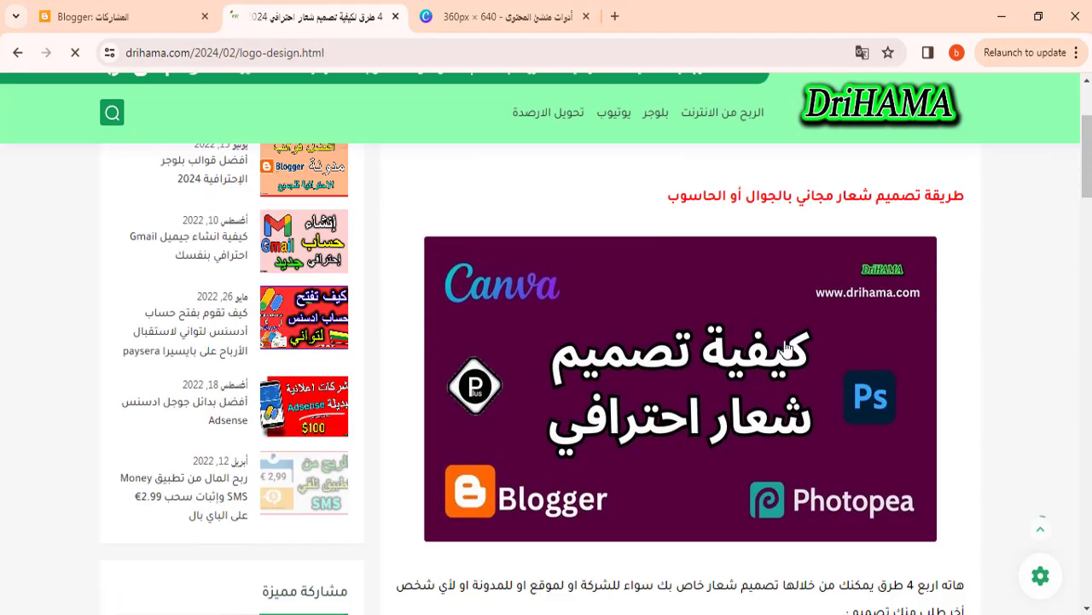
{"action": "scroll", "coordinate": [785, 349], "scroll_direction": "down", "scroll_amount": 1}
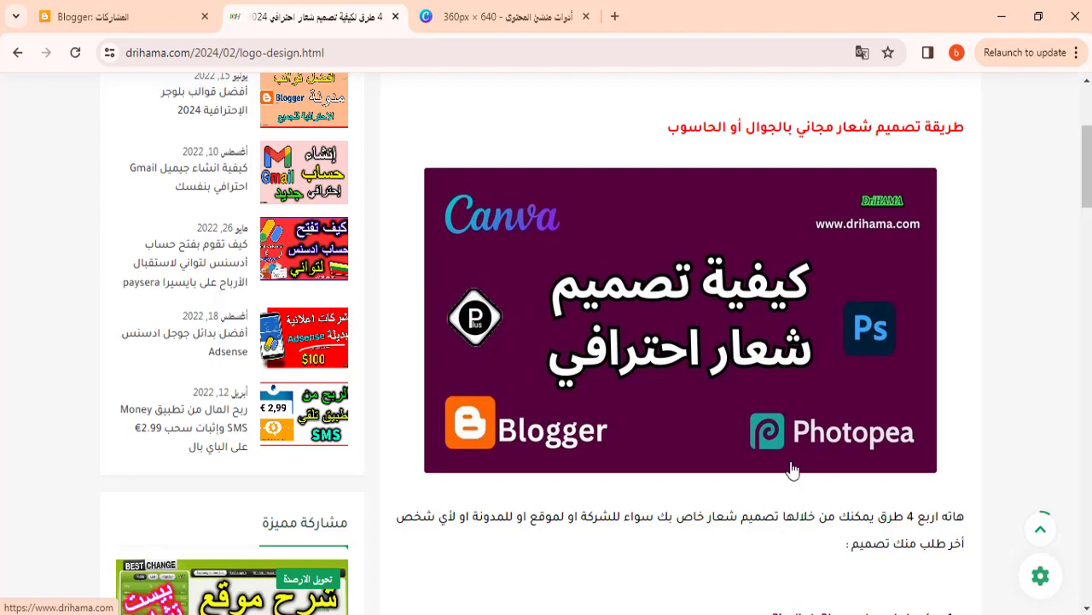
{"action": "scroll", "coordinate": [875, 413], "scroll_direction": "down", "scroll_amount": 1}
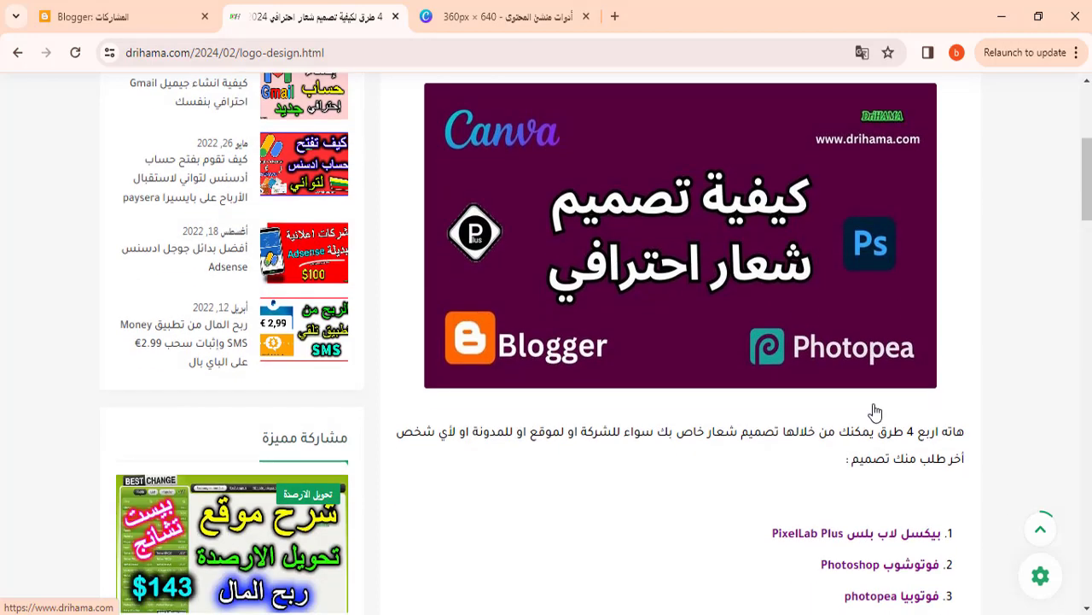
{"action": "scroll", "coordinate": [863, 407], "scroll_direction": "up", "scroll_amount": 3}
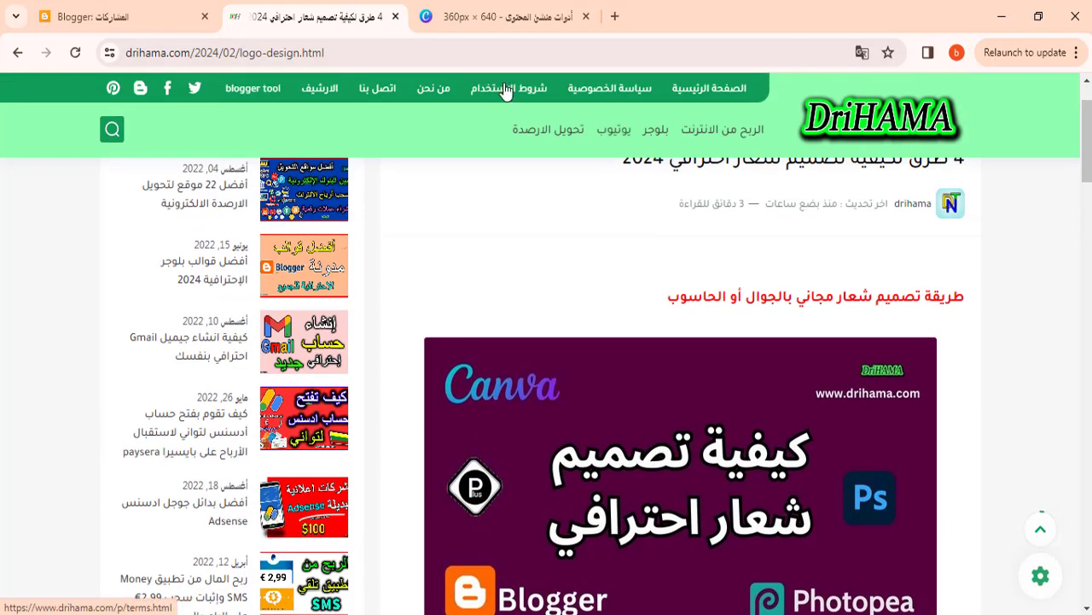
{"action": "left_click", "coordinate": [495, 17]}
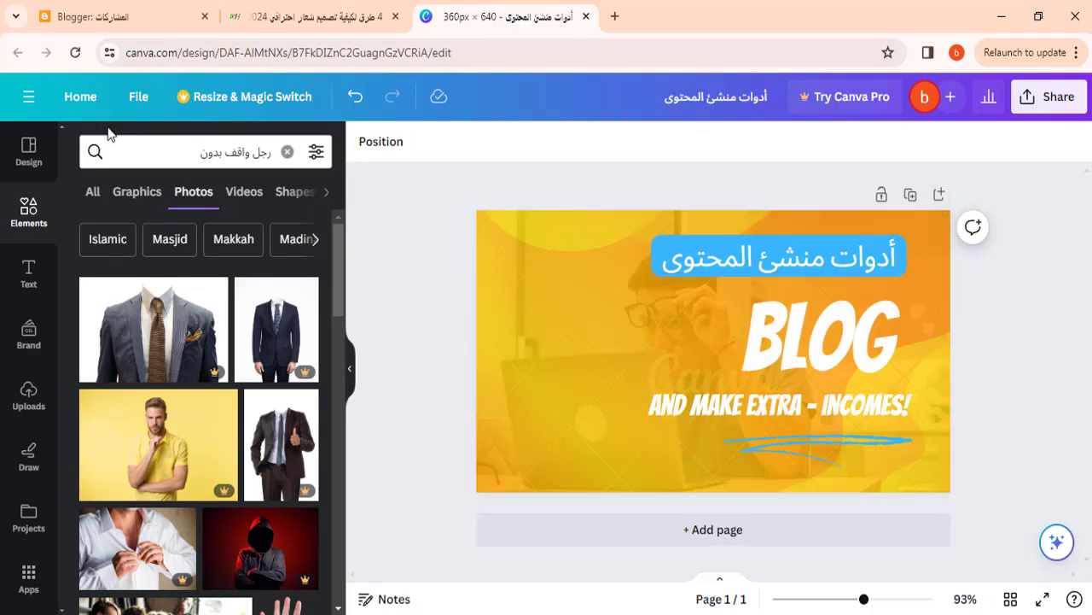
Step: Go to the Canva home page and show Create a design's custom-size fields
{"action": "left_click", "coordinate": [80, 96]}
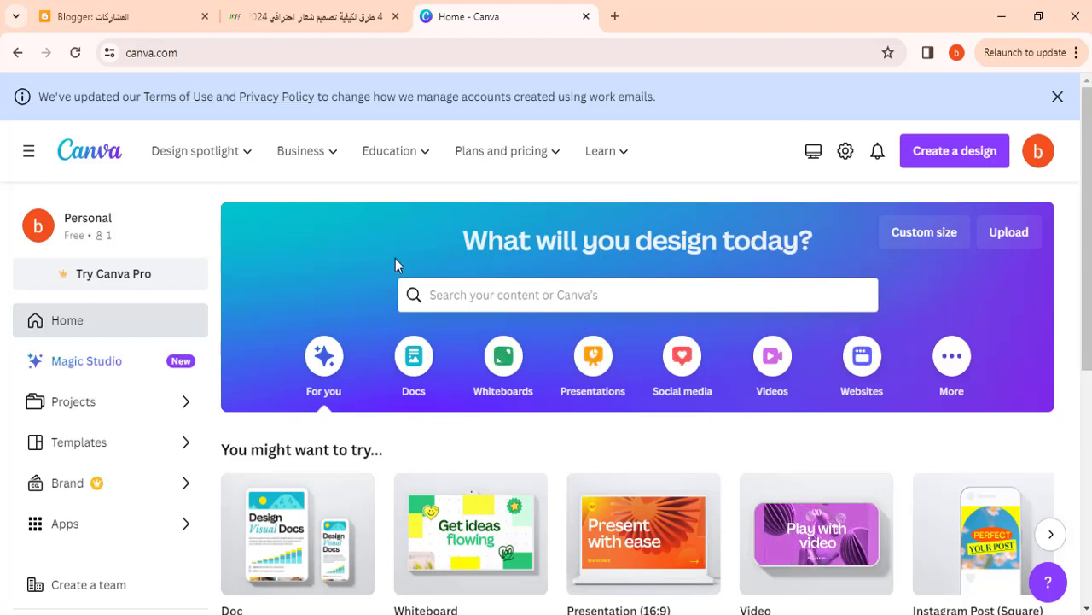
{"action": "left_click", "coordinate": [923, 162]}
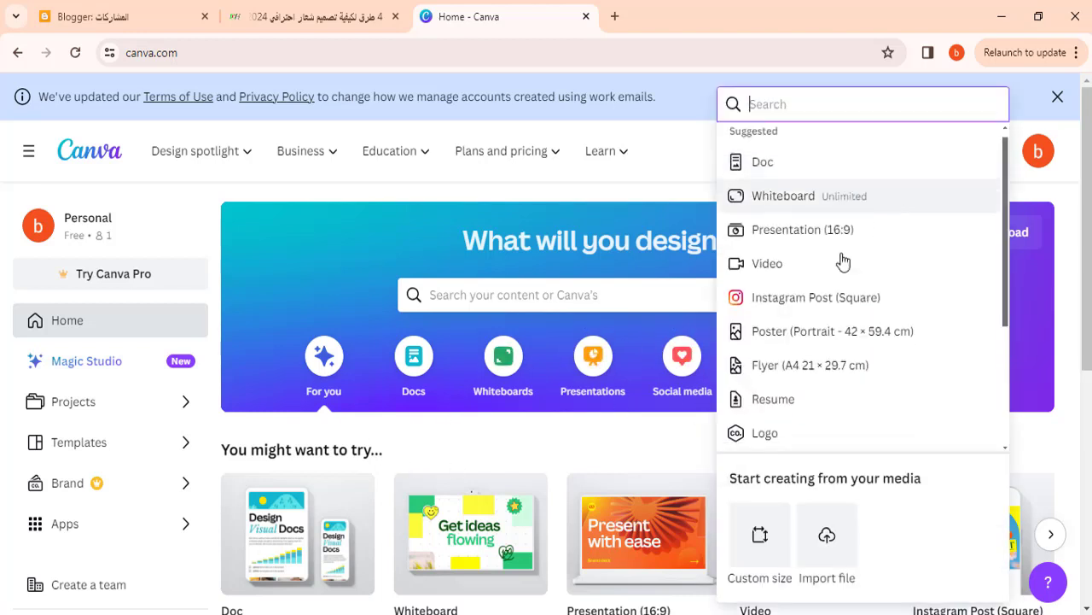
{"action": "scroll", "coordinate": [842, 265], "scroll_direction": "down", "scroll_amount": 3}
Step: Create a custom-size 1200 × 640 px design
{"action": "left_click", "coordinate": [762, 562]}
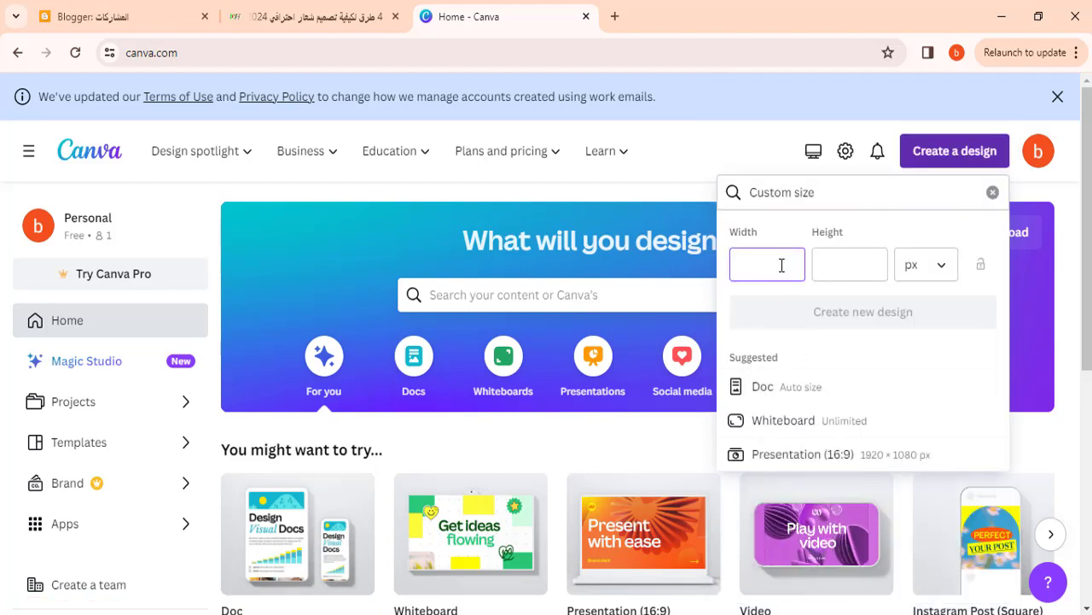
{"action": "type", "text": "1200"}
{"action": "left_click", "coordinate": [831, 272]}
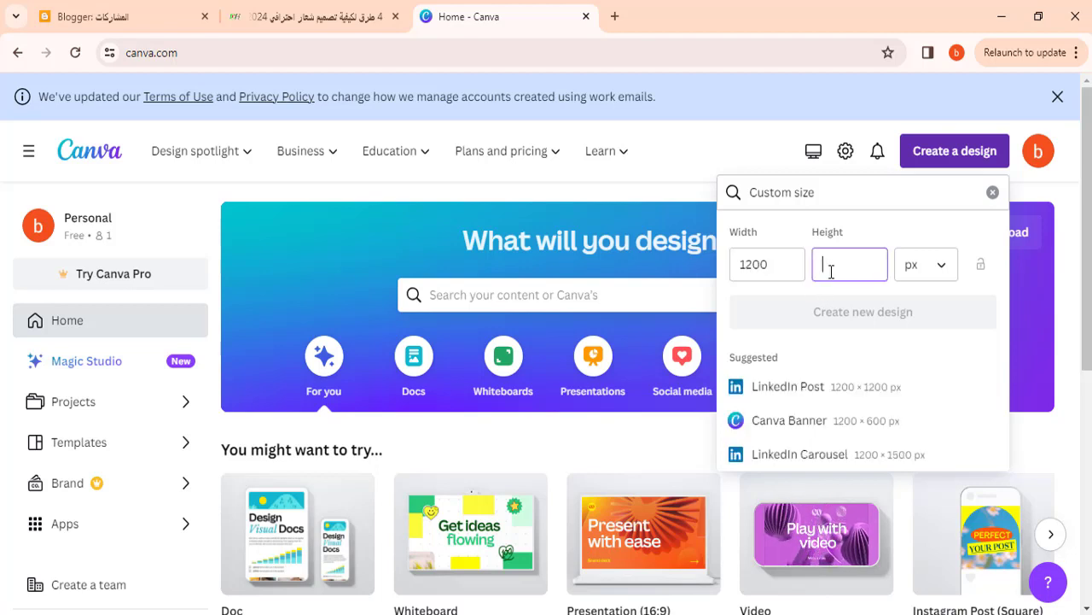
{"action": "type", "text": "640"}
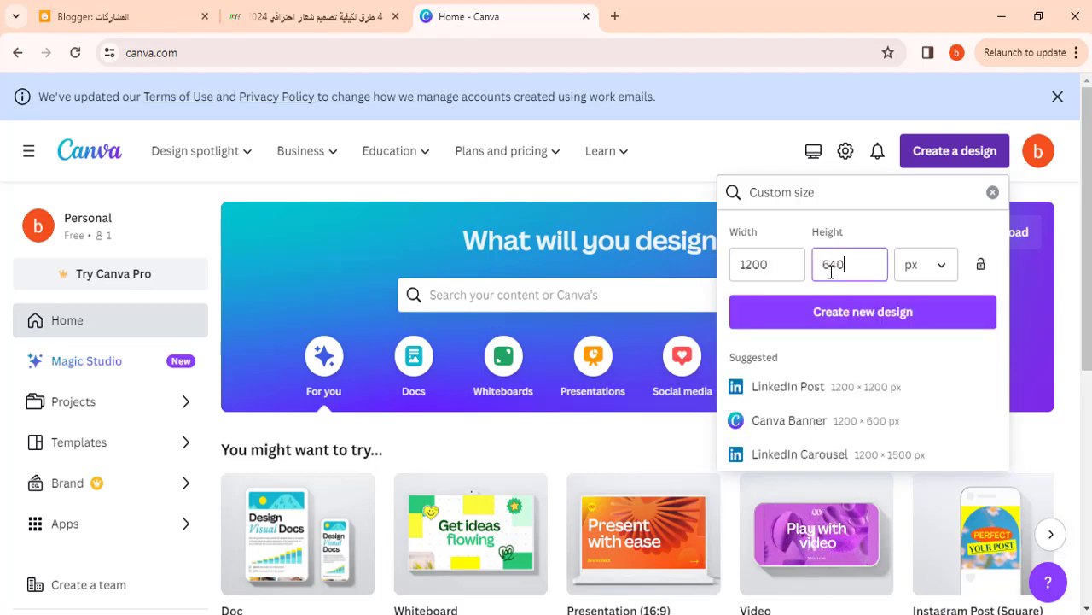
{"action": "left_click", "coordinate": [870, 318]}
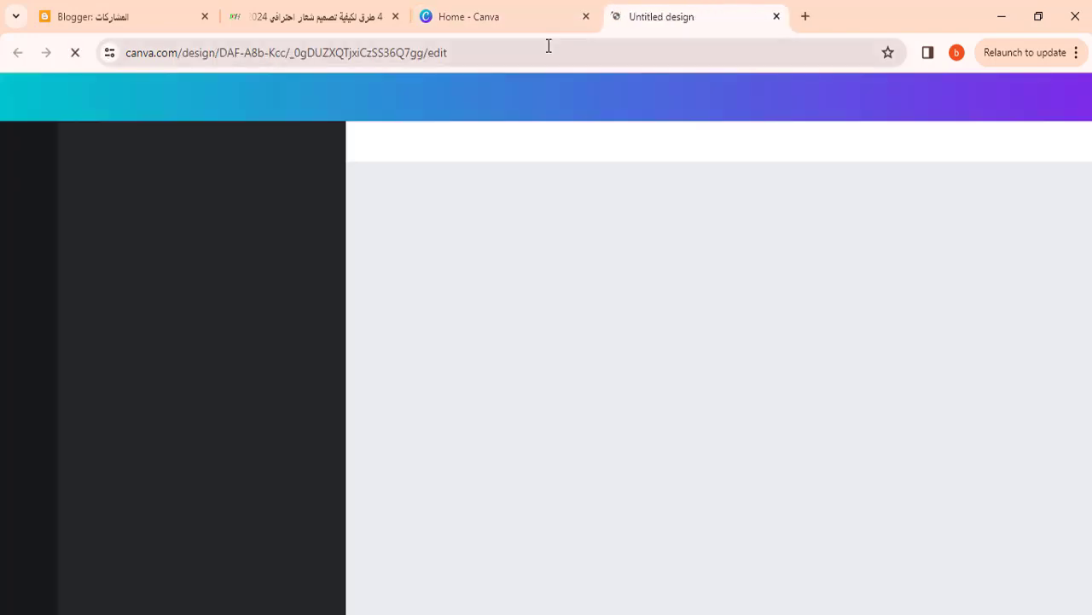
Step: From the home page, create a blank custom-size design of width 640 and height 360 px
{"action": "left_click", "coordinate": [504, 22]}
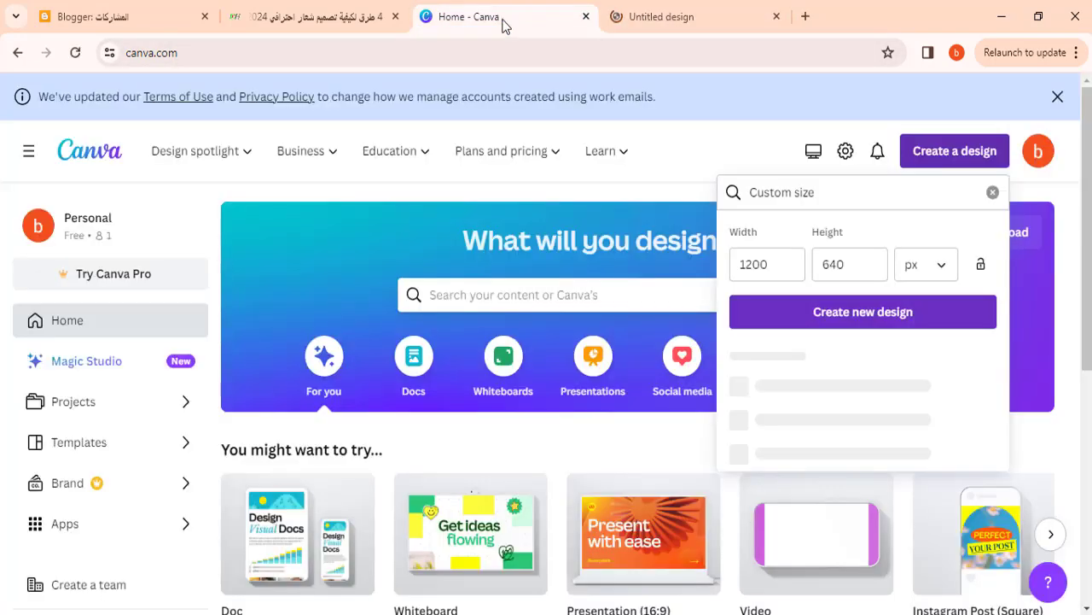
{"action": "double_click", "coordinate": [763, 261]}
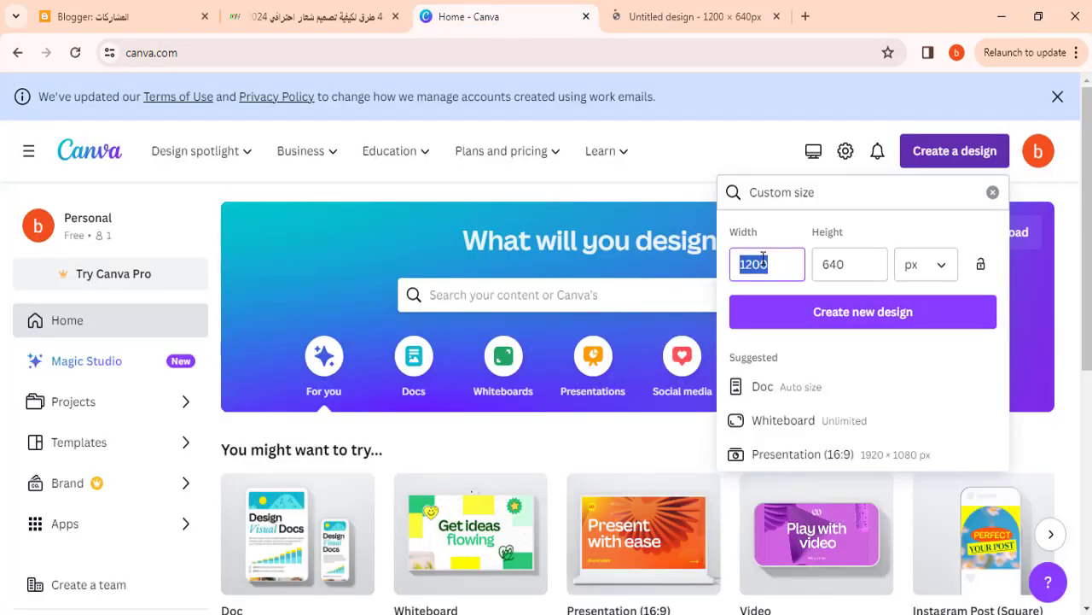
{"action": "type", "text": "640"}
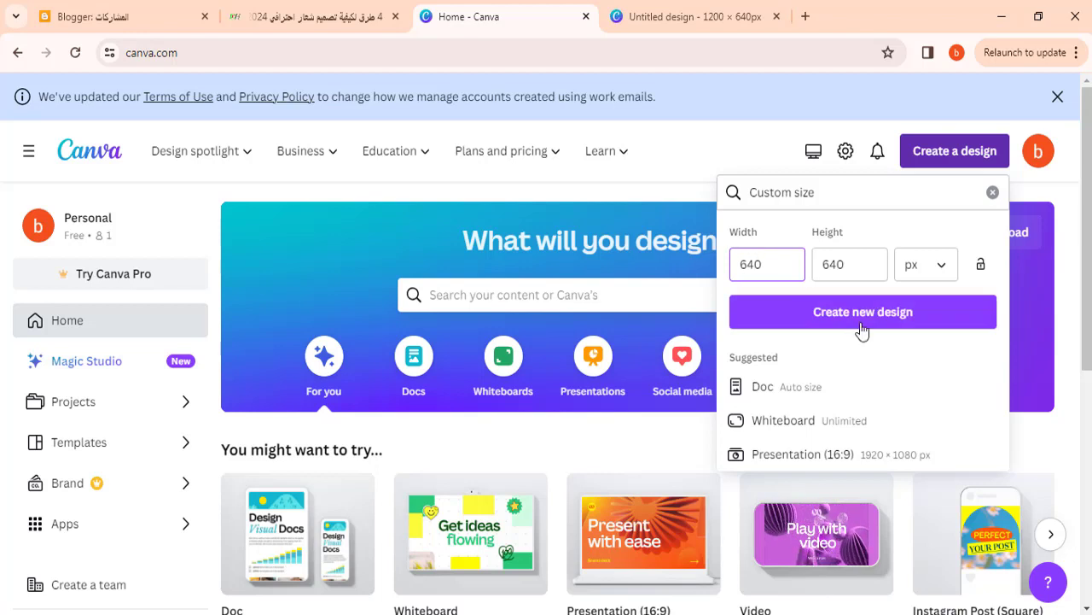
{"action": "double_click", "coordinate": [845, 267]}
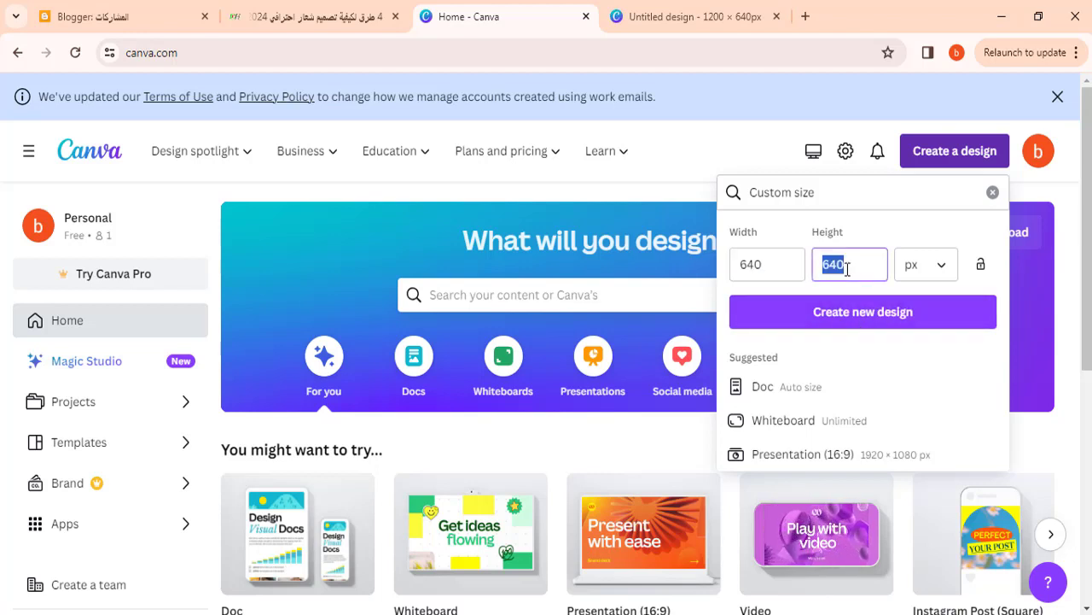
{"action": "type", "text": "360"}
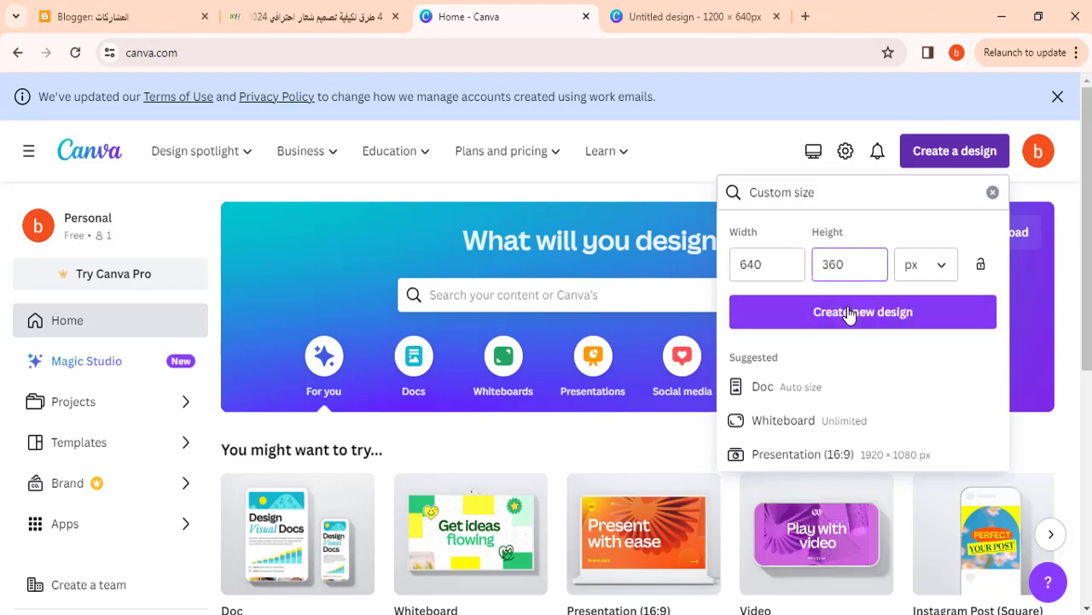
{"action": "left_click", "coordinate": [850, 314]}
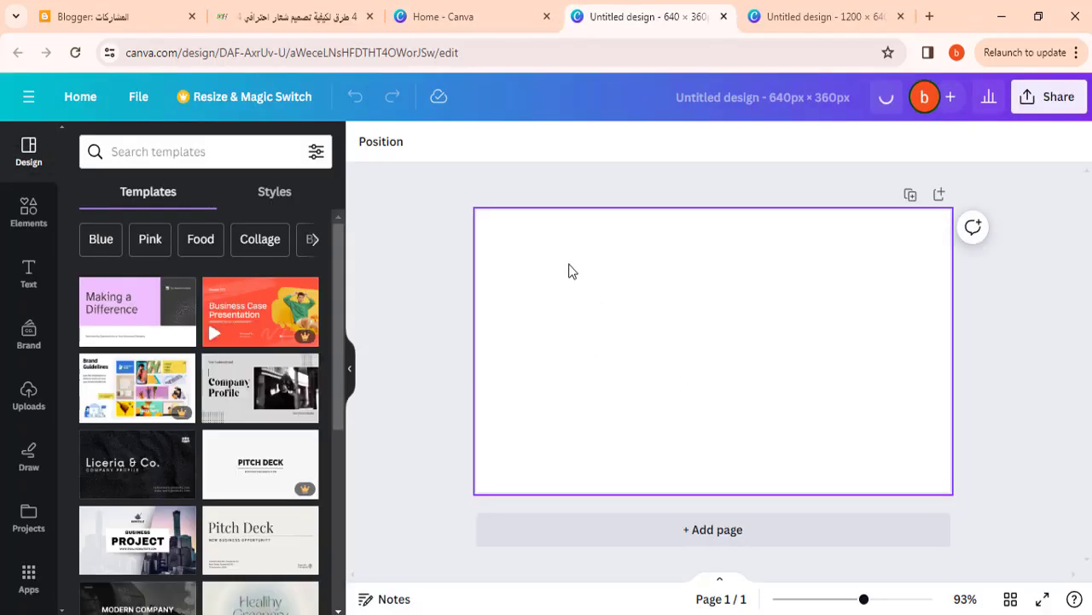
Step: Add a bold 'BlogXTool' heading enlarged to about 48.7 in the lower middle of the page
{"action": "left_click", "coordinate": [21, 275]}
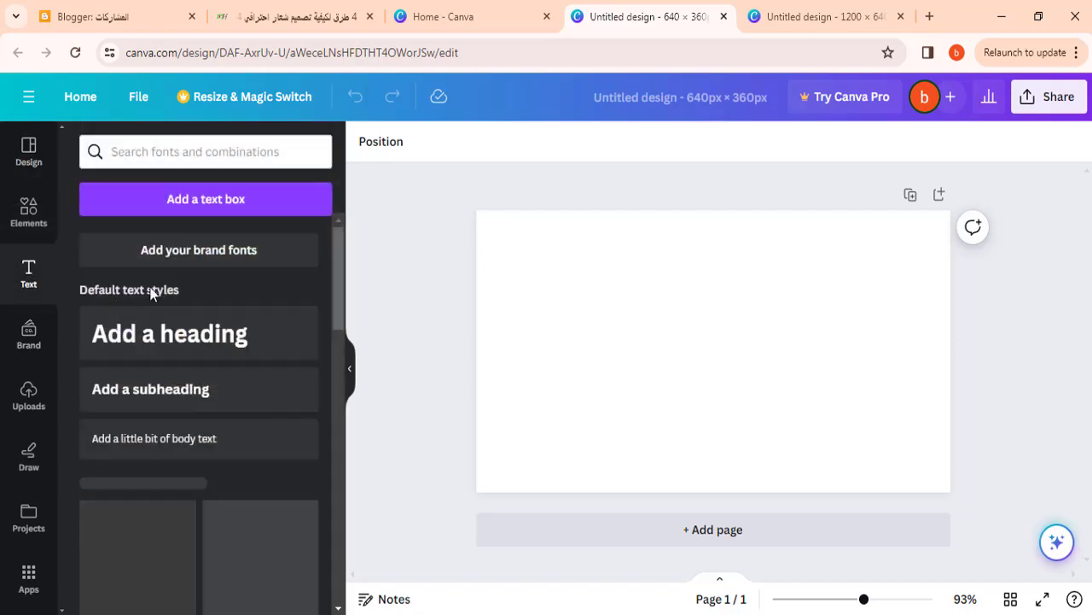
{"action": "left_click", "coordinate": [146, 334]}
{"action": "type", "text": "Blo"}
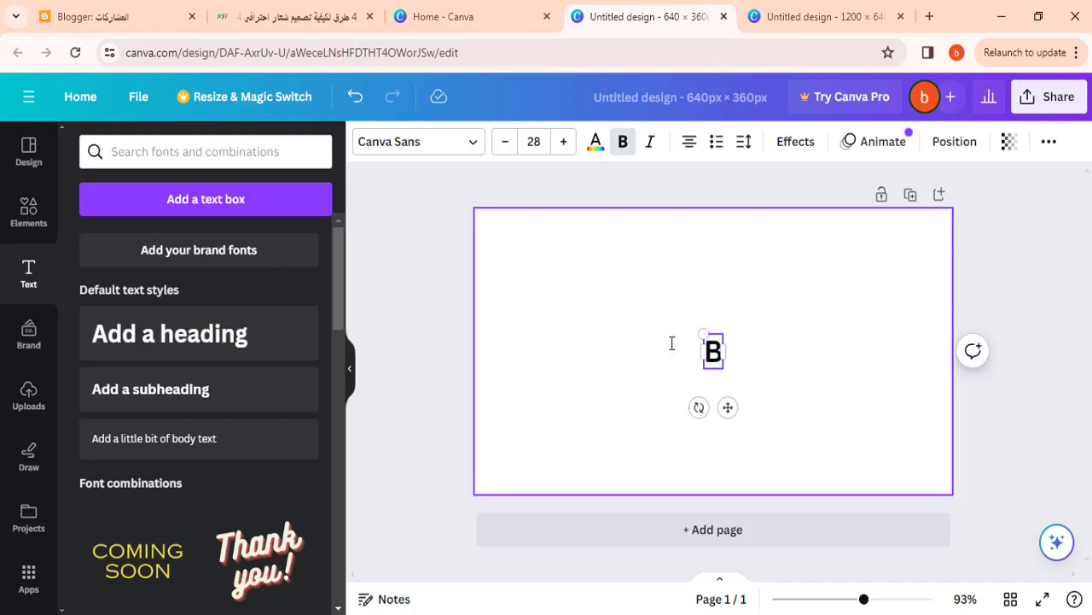
{"action": "type", "text": "g"}
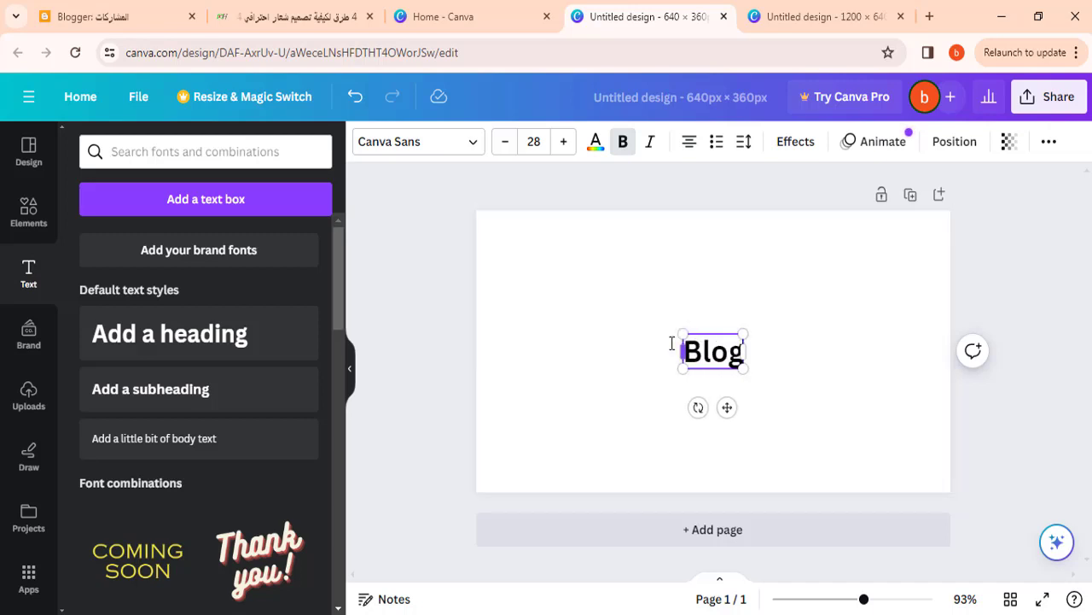
{"action": "type", "text": "XTo"}
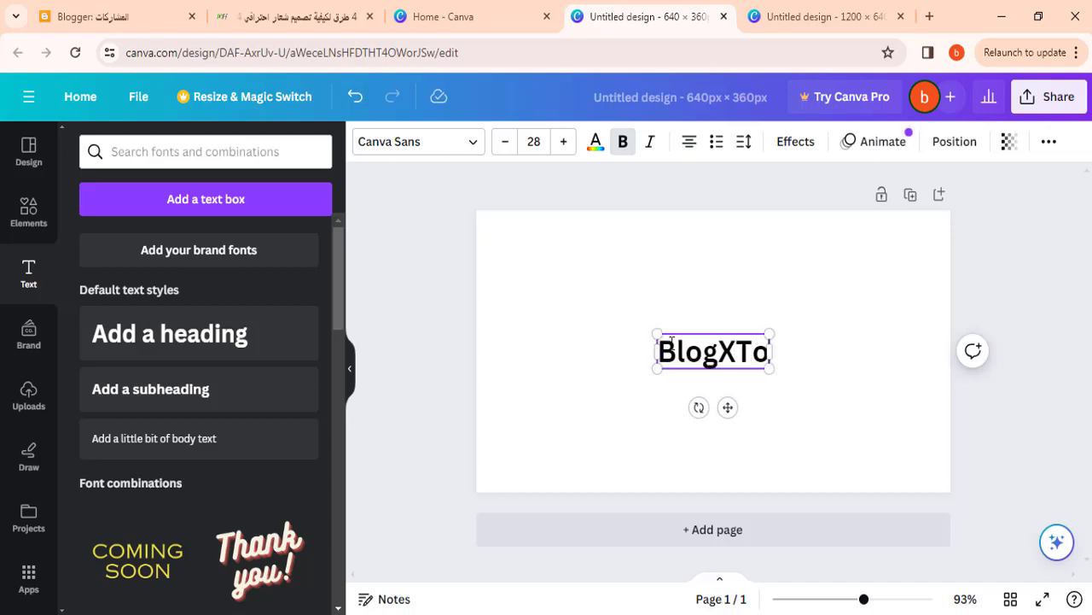
{"action": "type", "text": "ol"}
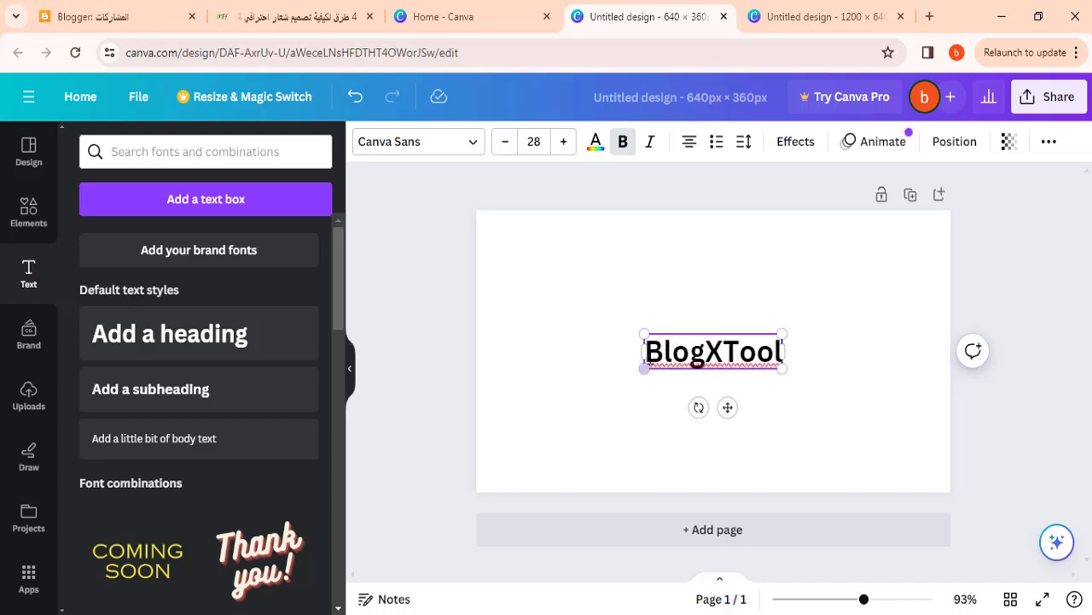
{"action": "left_click_drag", "start_coordinate": [645, 369], "coordinate": [542, 474]}
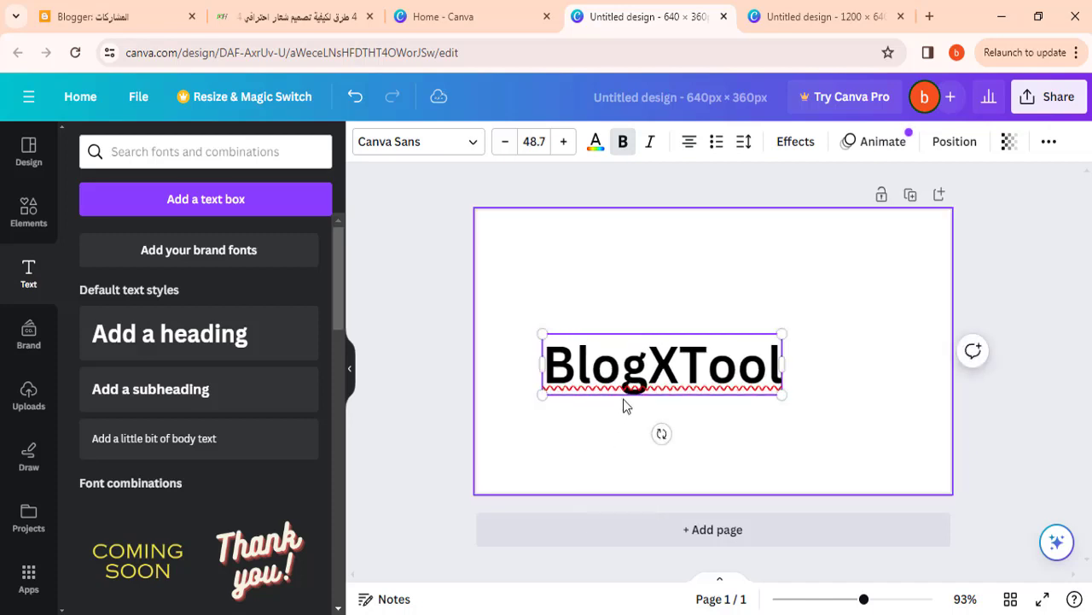
{"action": "mouse_move", "coordinate": [623, 388]}
{"action": "left_mouse_down"}
{"action": "mouse_move", "coordinate": [647, 381]}
{"action": "mouse_move", "coordinate": [685, 411]}
{"action": "left_mouse_up"}
{"action": "left_click", "coordinate": [614, 470]}
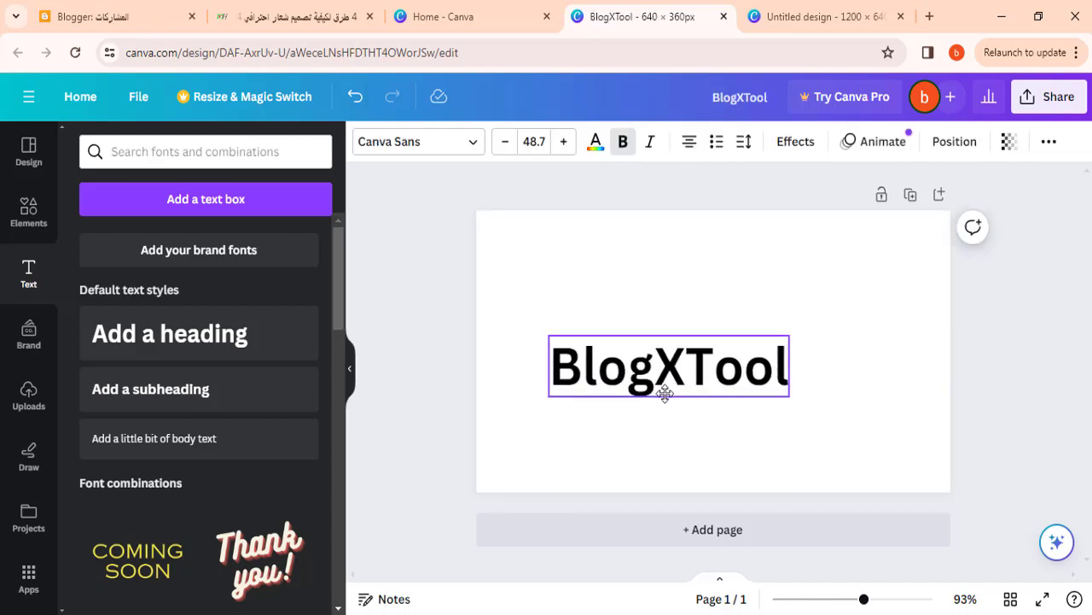
{"action": "left_click", "coordinate": [465, 439]}
Step: Fill the page background with the lilac purple swatch
{"action": "left_click", "coordinate": [749, 281]}
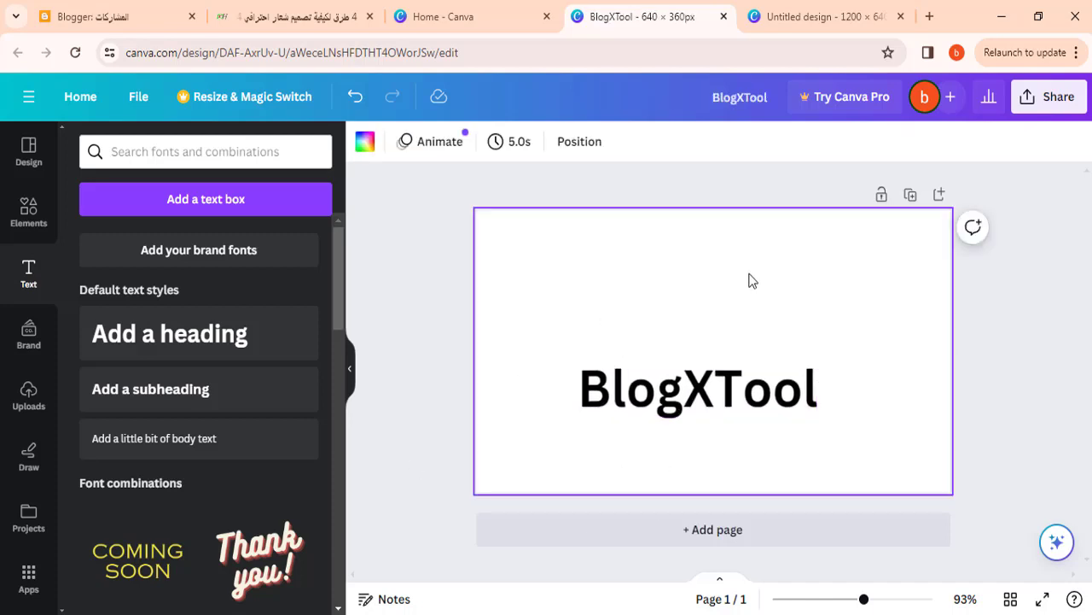
{"action": "left_click", "coordinate": [365, 143]}
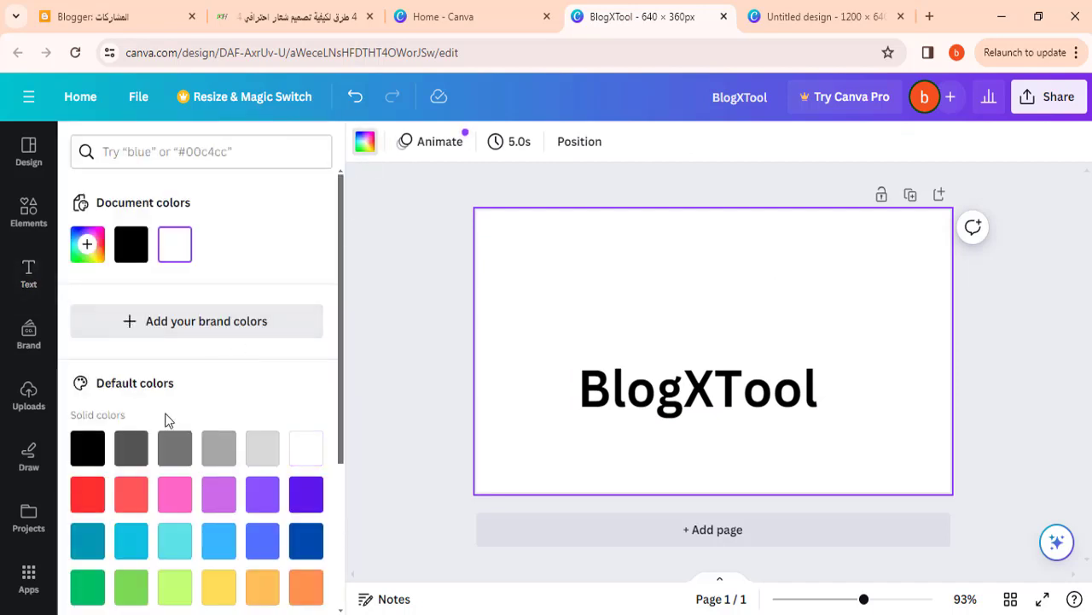
{"action": "scroll", "coordinate": [155, 440], "scroll_direction": "down", "scroll_amount": 2}
{"action": "scroll", "coordinate": [163, 443], "scroll_direction": "down", "scroll_amount": 1}
{"action": "scroll", "coordinate": [253, 390], "scroll_direction": "down", "scroll_amount": 1}
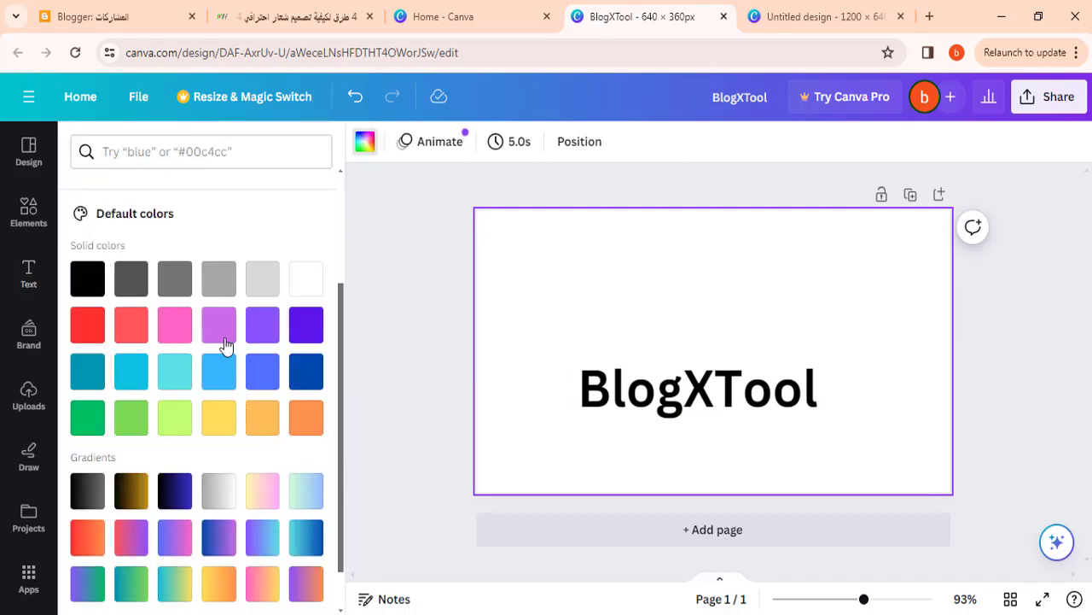
{"action": "left_click", "coordinate": [222, 333]}
Step: Recolour the BlogXTool heading text white
{"action": "left_click", "coordinate": [516, 366]}
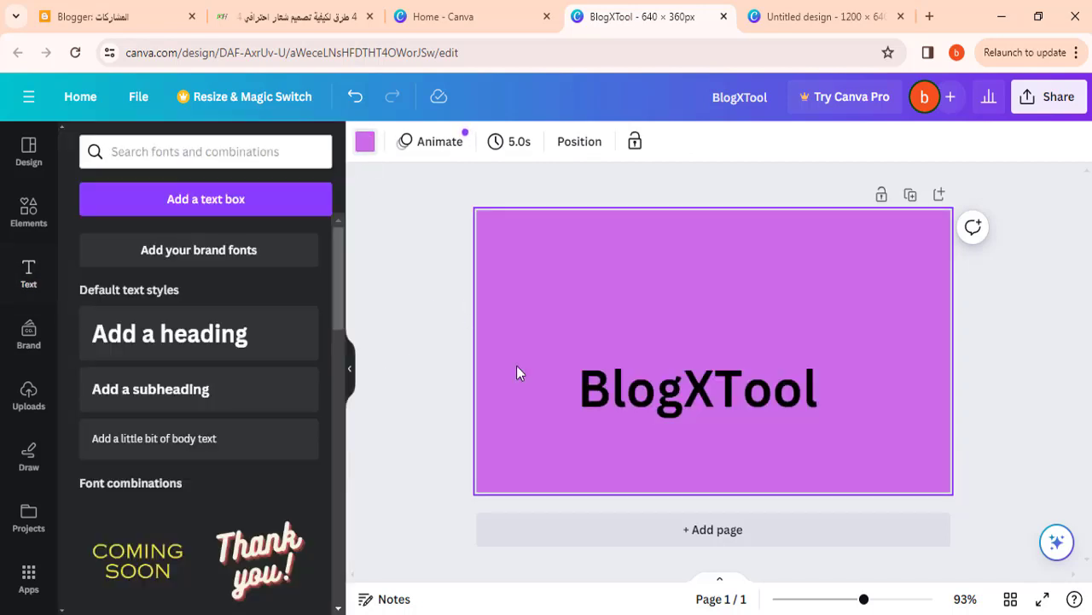
{"action": "left_click", "coordinate": [643, 402]}
{"action": "left_click_drag", "start_coordinate": [643, 402], "coordinate": [648, 399]}
{"action": "left_click", "coordinate": [648, 399]}
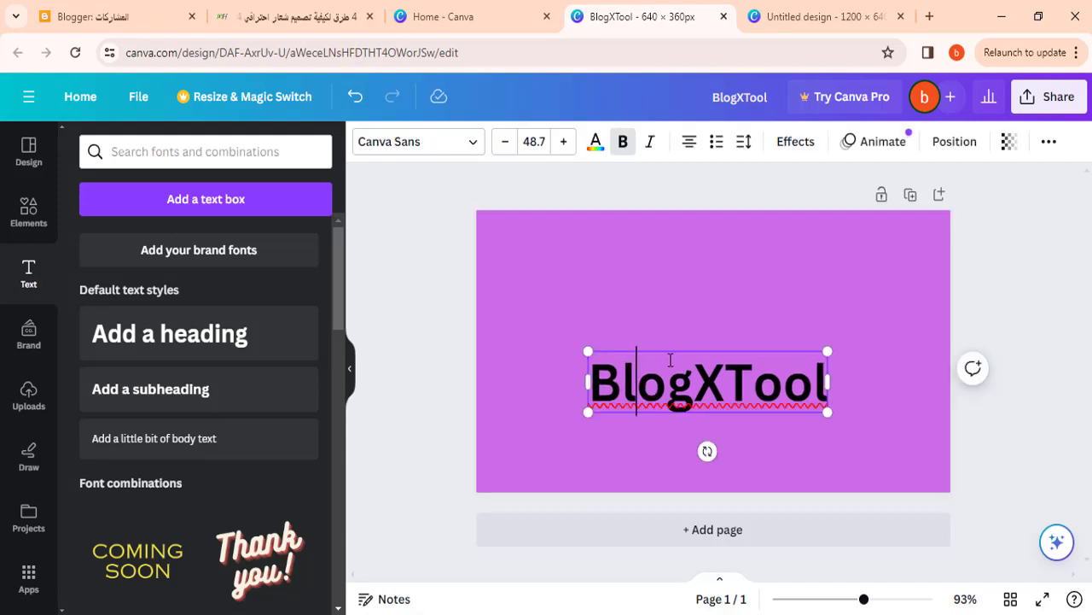
{"action": "double_click", "coordinate": [694, 385]}
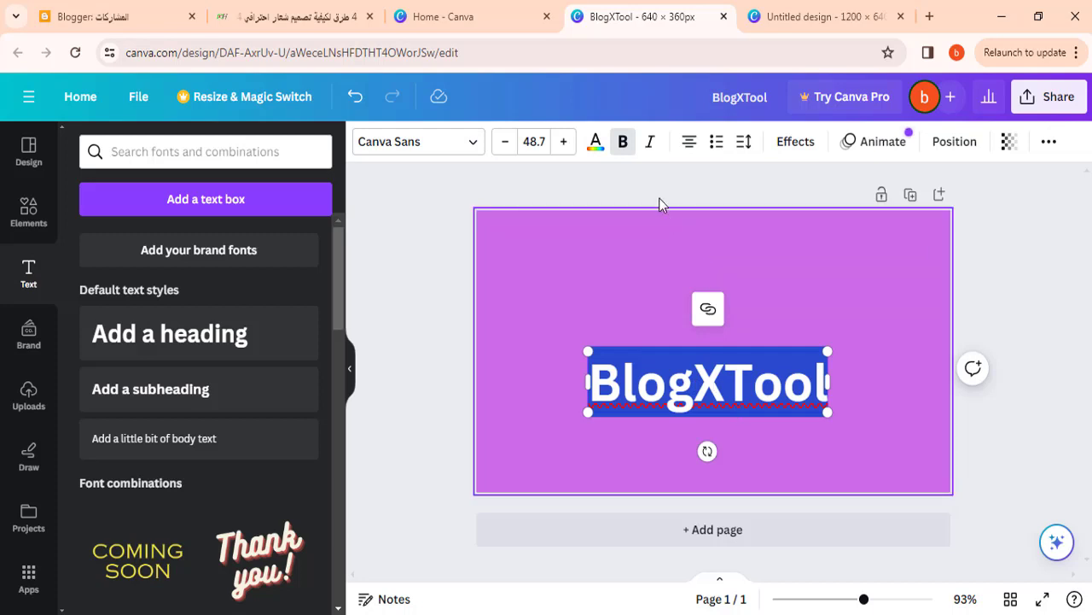
{"action": "left_click", "coordinate": [594, 147]}
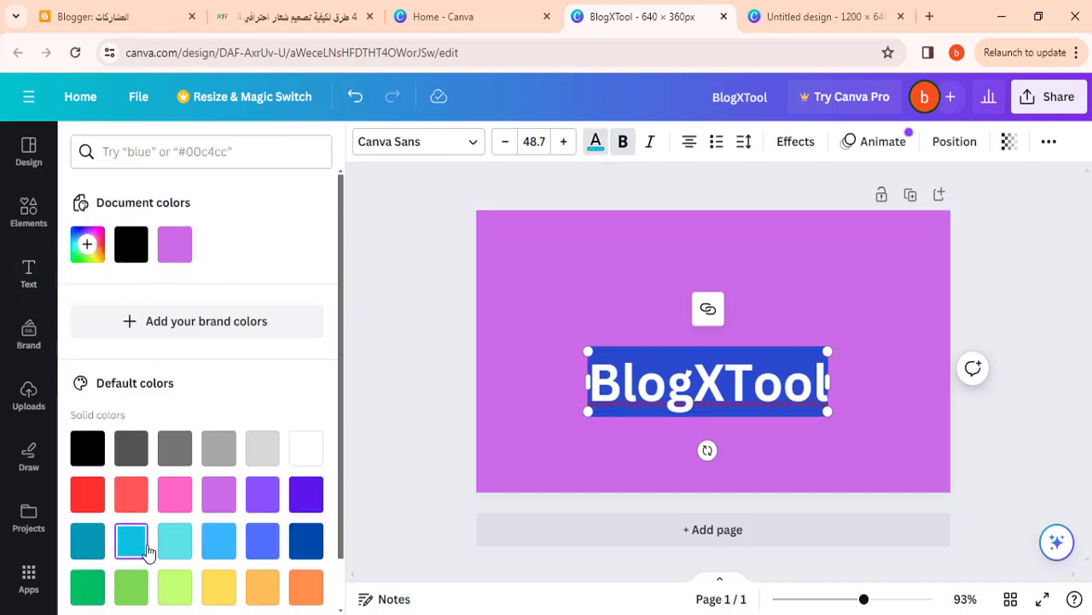
{"action": "scroll", "coordinate": [147, 551], "scroll_direction": "down", "scroll_amount": 1}
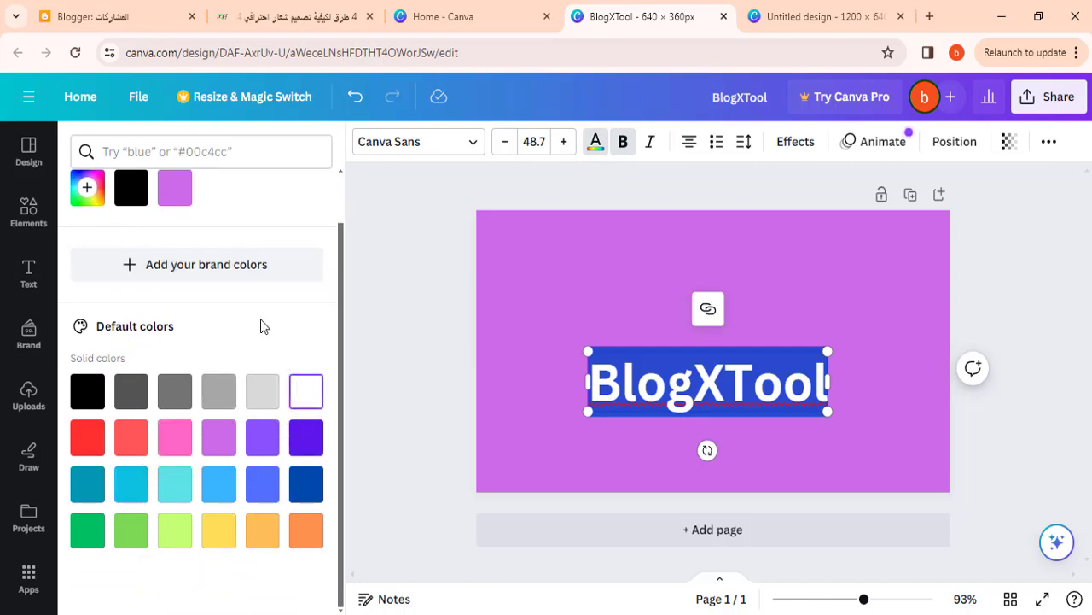
{"action": "scroll", "coordinate": [264, 326], "scroll_direction": "up", "scroll_amount": 1}
{"action": "left_click", "coordinate": [374, 414]}
{"action": "left_click", "coordinate": [529, 405]}
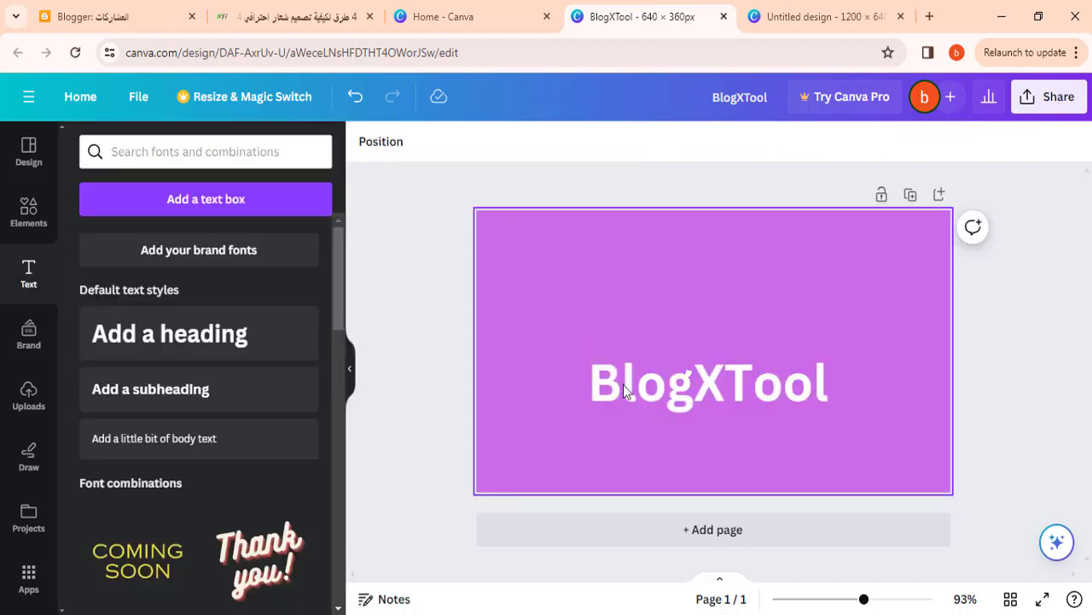
{"action": "left_click", "coordinate": [633, 390]}
{"action": "left_click", "coordinate": [481, 370]}
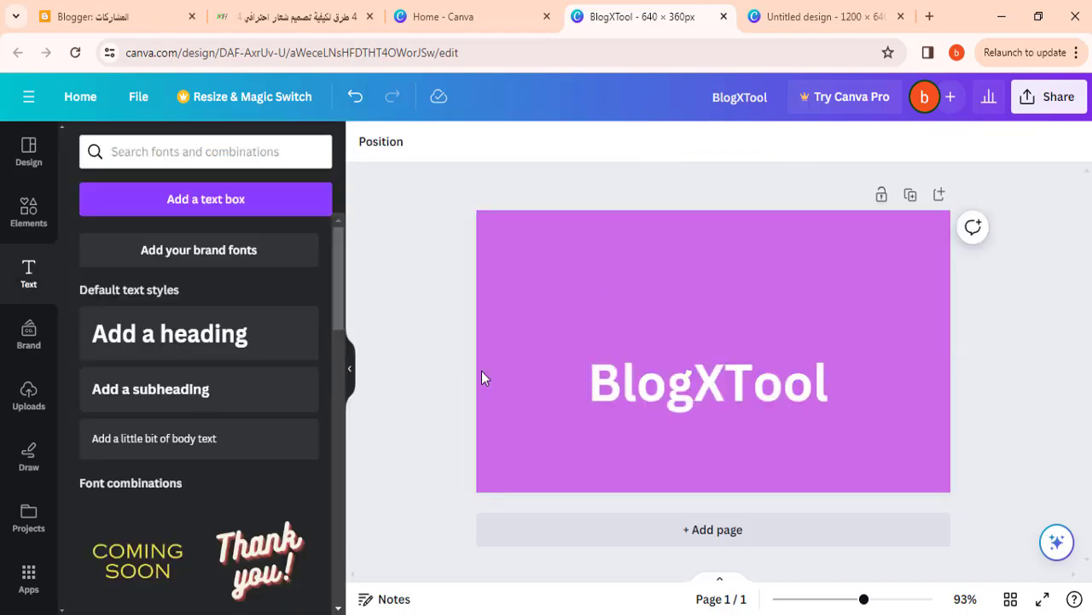
{"action": "double_click", "coordinate": [629, 383]}
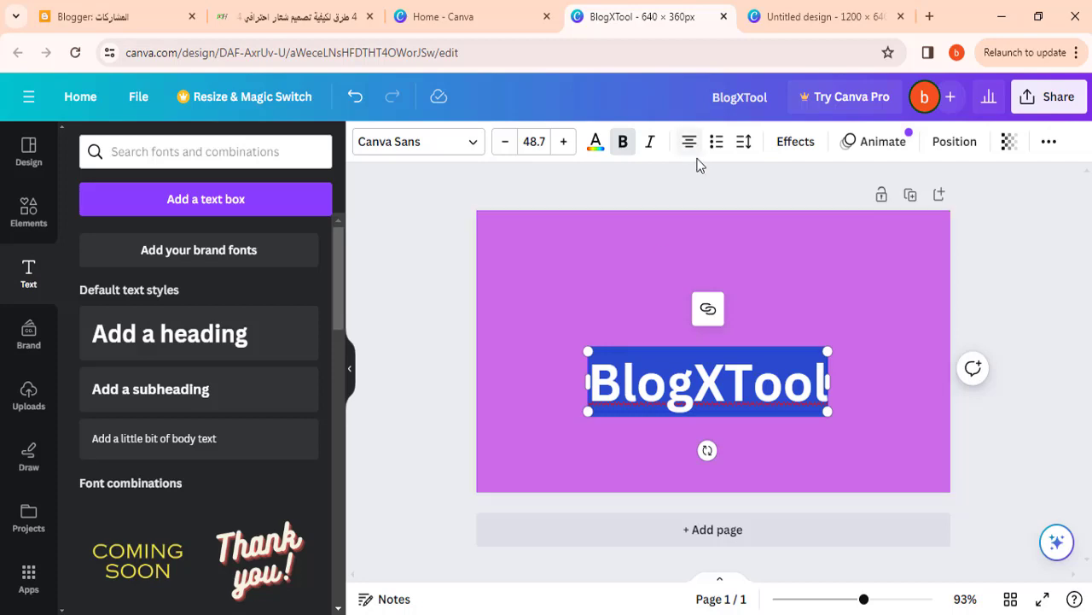
Step: Apply an Outline effect to BlogXTool with colour #000000 and thickness about 142
{"action": "left_click", "coordinate": [800, 142]}
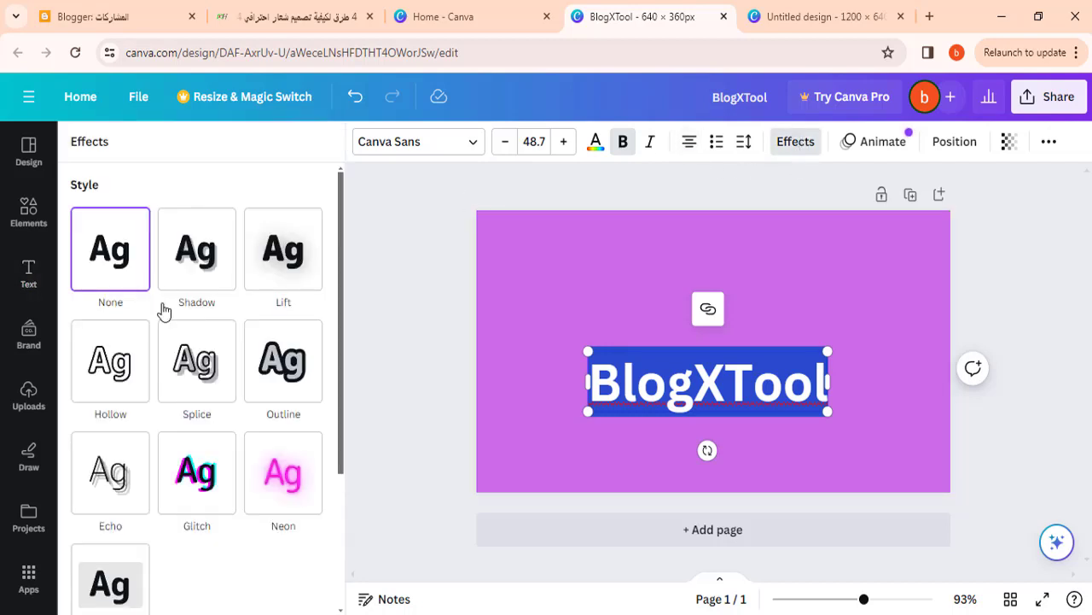
{"action": "scroll", "coordinate": [165, 311], "scroll_direction": "down", "scroll_amount": 1}
{"action": "left_click", "coordinate": [286, 276]}
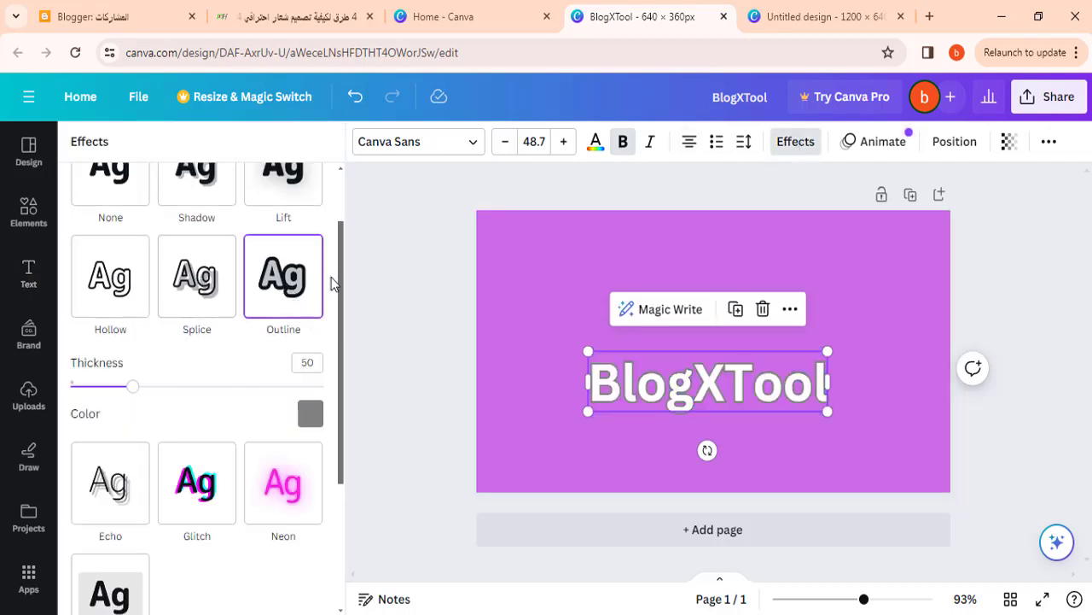
{"action": "left_click", "coordinate": [310, 415]}
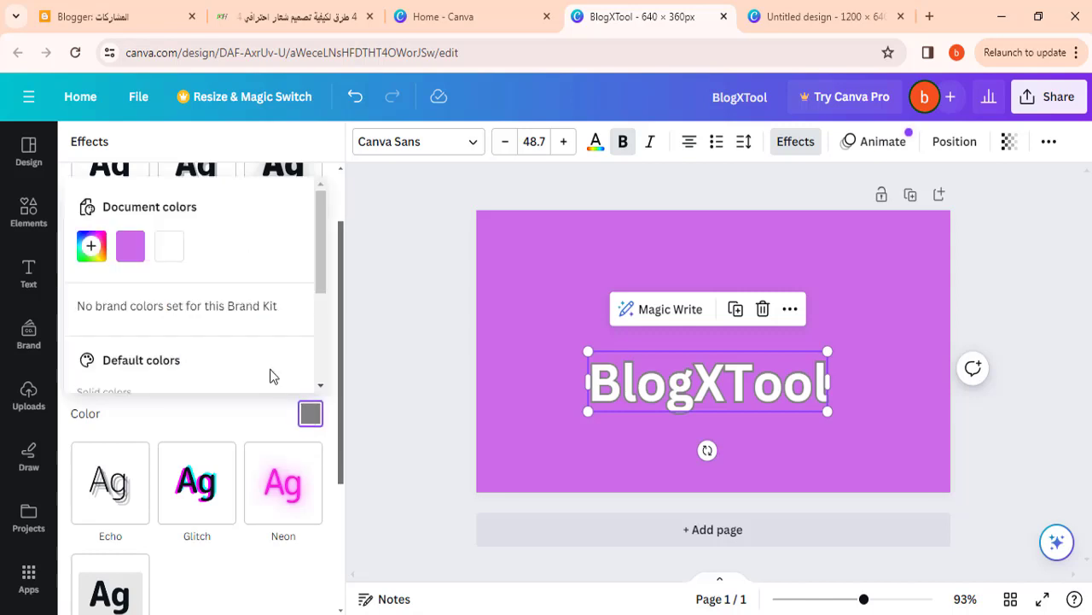
{"action": "left_click", "coordinate": [91, 246]}
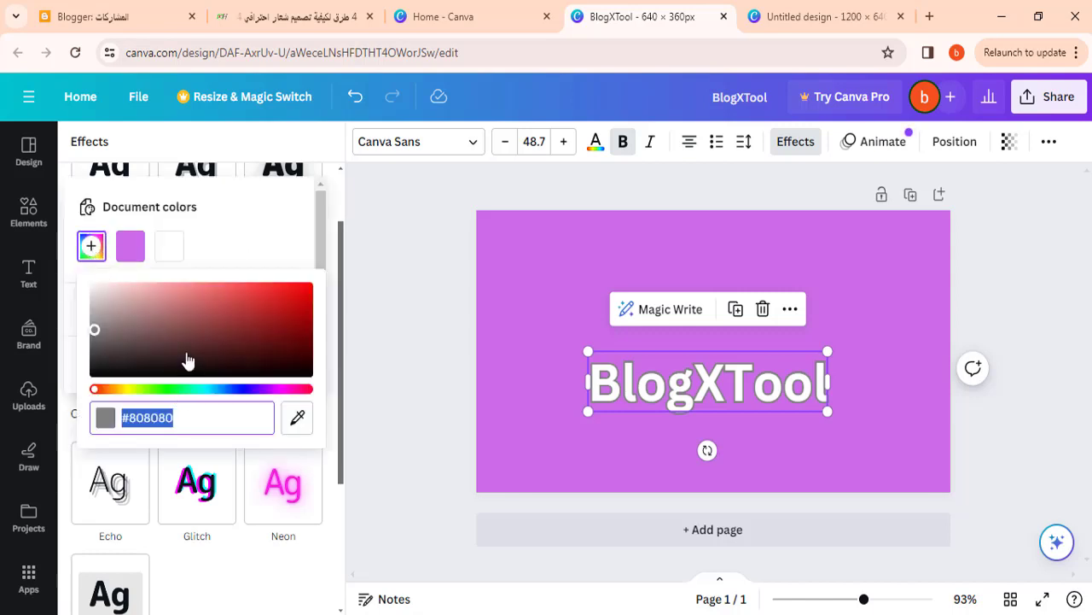
{"action": "left_click_drag", "start_coordinate": [188, 359], "coordinate": [282, 372]}
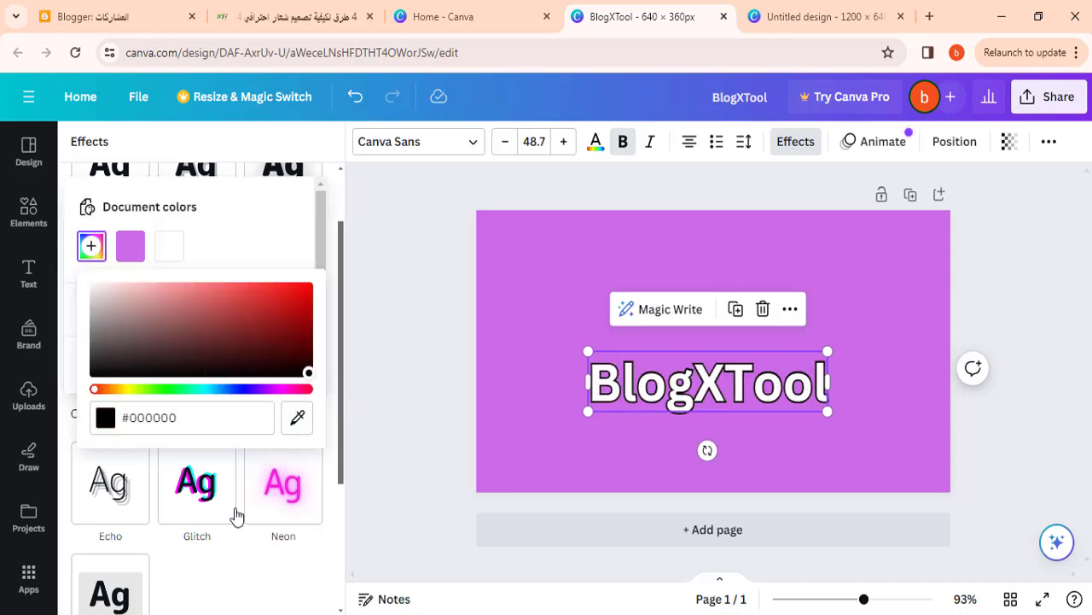
{"action": "left_click", "coordinate": [238, 568]}
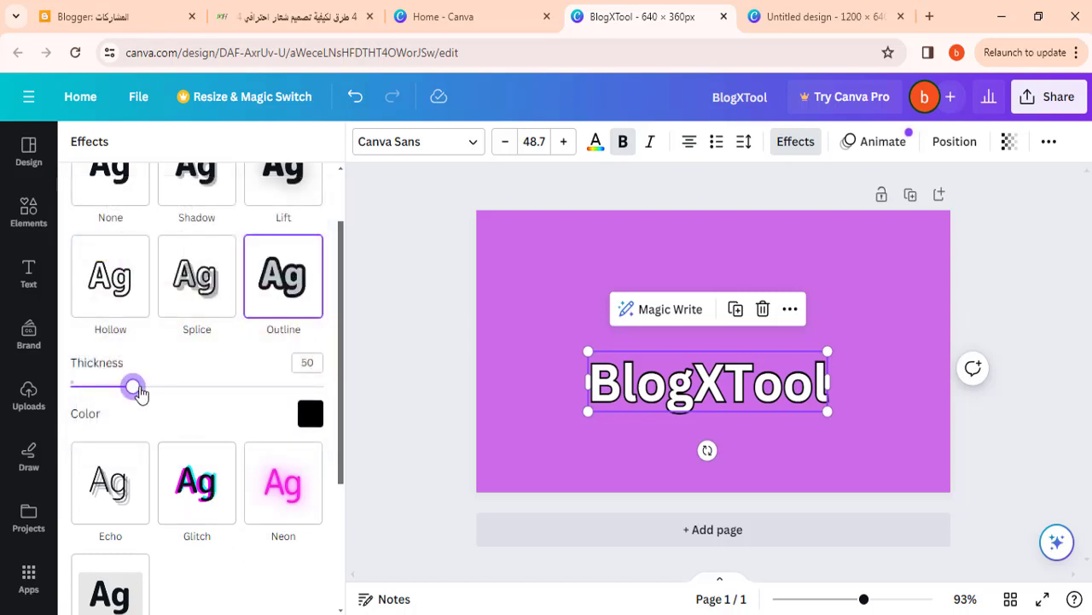
{"action": "mouse_move", "coordinate": [141, 392]}
{"action": "left_mouse_down"}
{"action": "mouse_move", "coordinate": [247, 412]}
{"action": "mouse_move", "coordinate": [216, 415]}
{"action": "left_mouse_up"}
{"action": "left_click", "coordinate": [369, 432]}
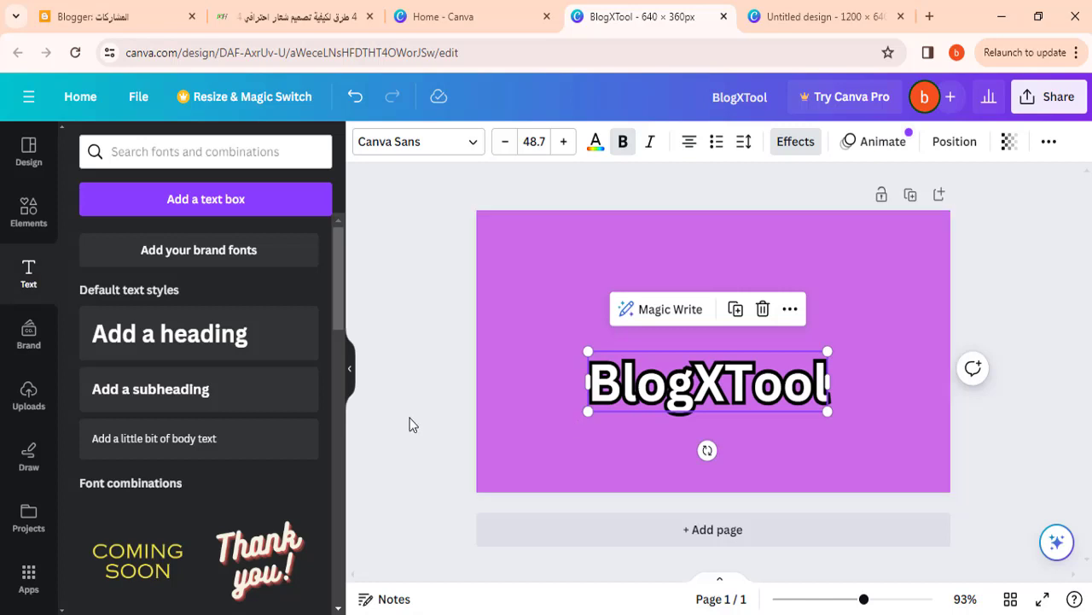
Step: Centre the BlogXTool heading horizontally on the purple page
{"action": "left_click", "coordinate": [529, 411]}
{"action": "left_click_drag", "start_coordinate": [611, 397], "coordinate": [625, 393]}
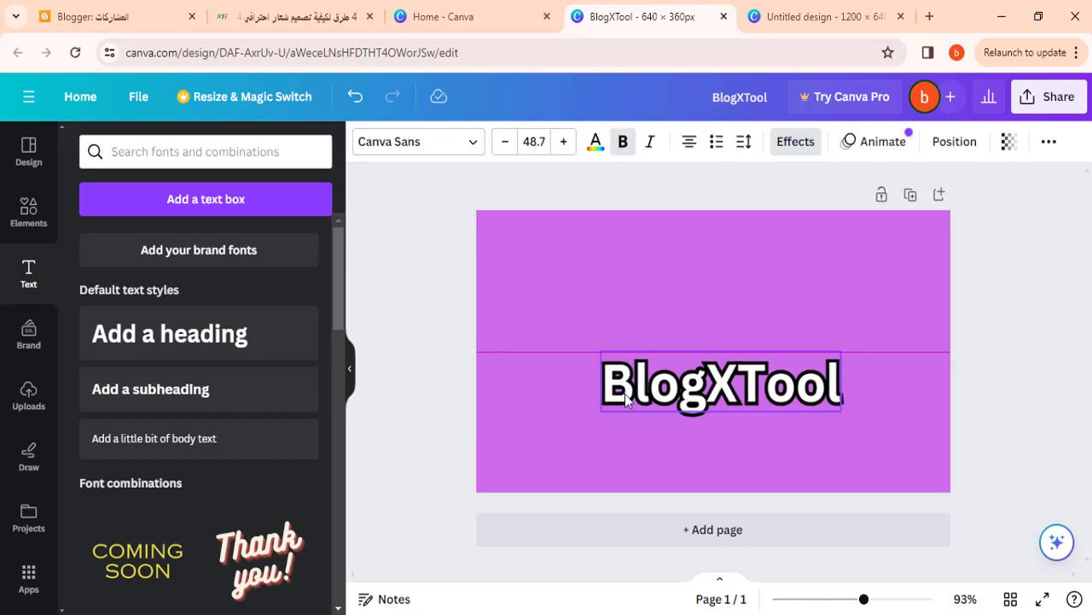
{"action": "left_click", "coordinate": [595, 288]}
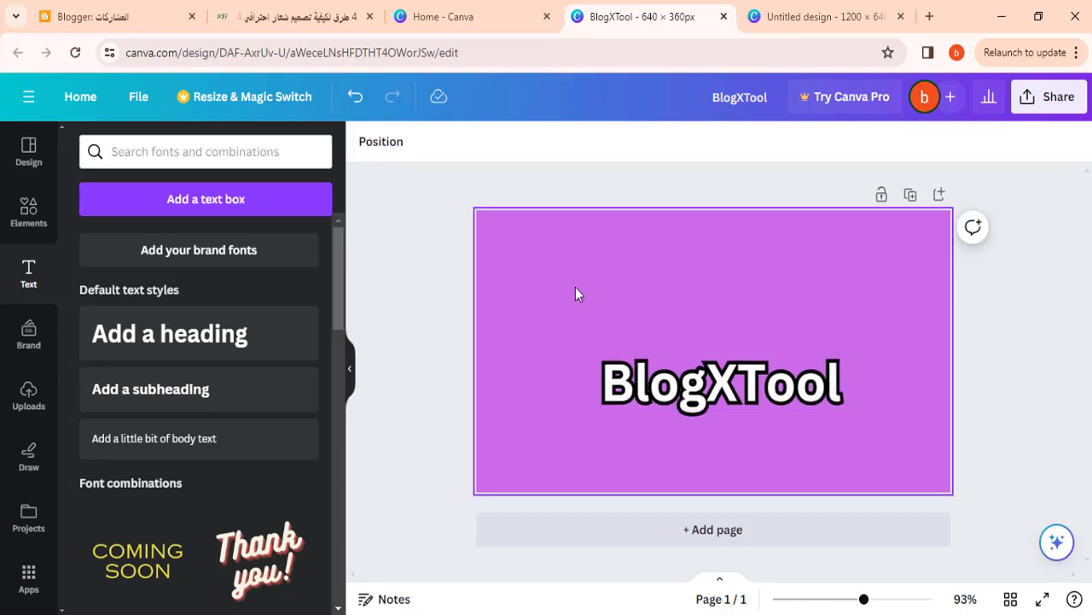
Step: Search the Design templates for 'رجل' to list templates featuring men
{"action": "left_click", "coordinate": [457, 313]}
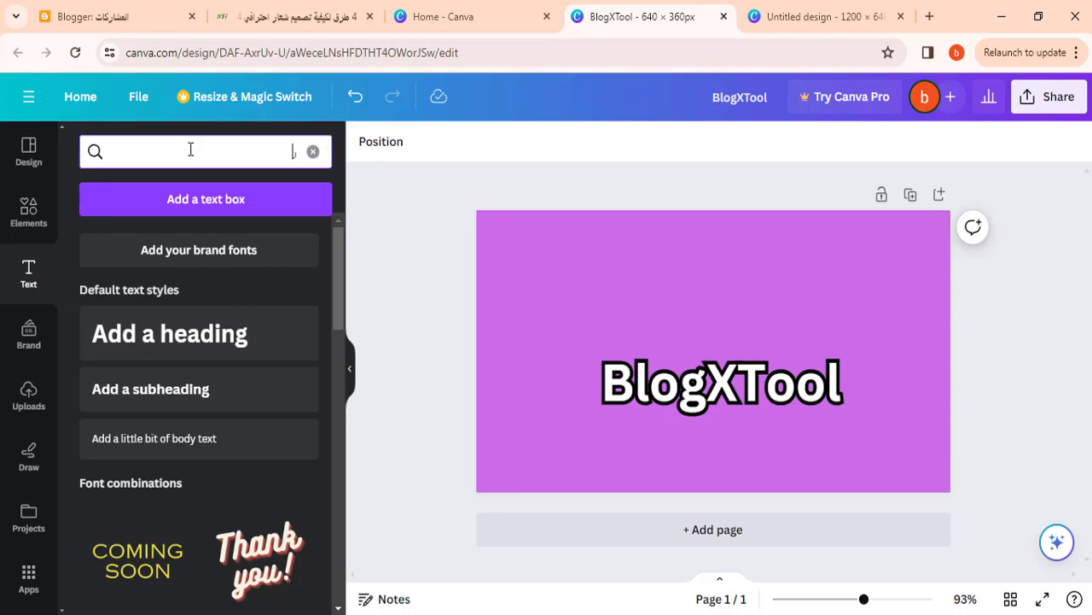
{"action": "left_click", "coordinate": [191, 142]}
{"action": "type", "text": "رجل"}
{"action": "key", "text": "Return"}
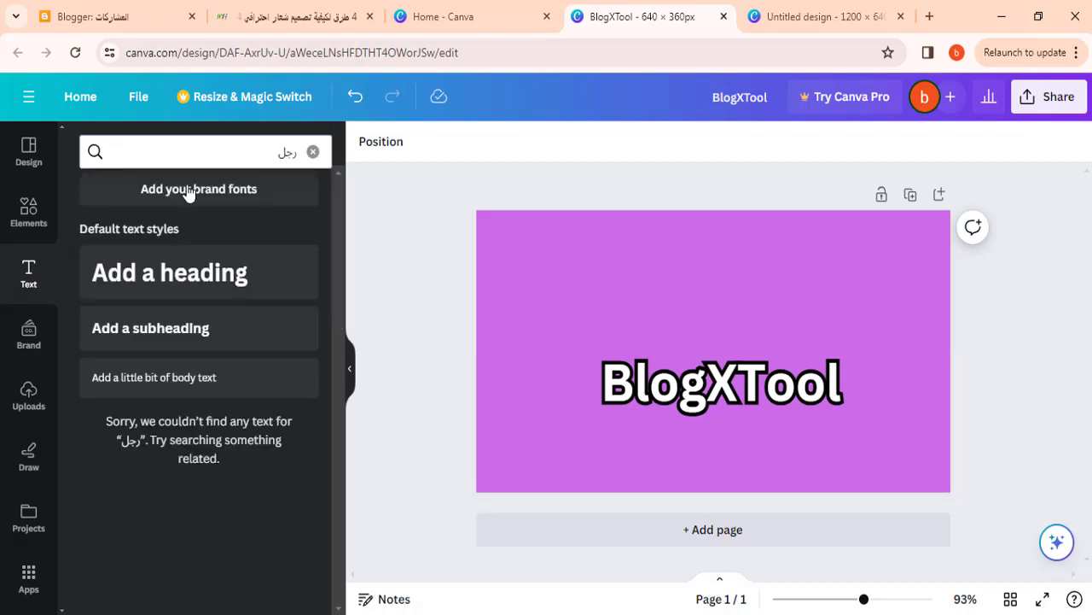
{"action": "left_click", "coordinate": [21, 174]}
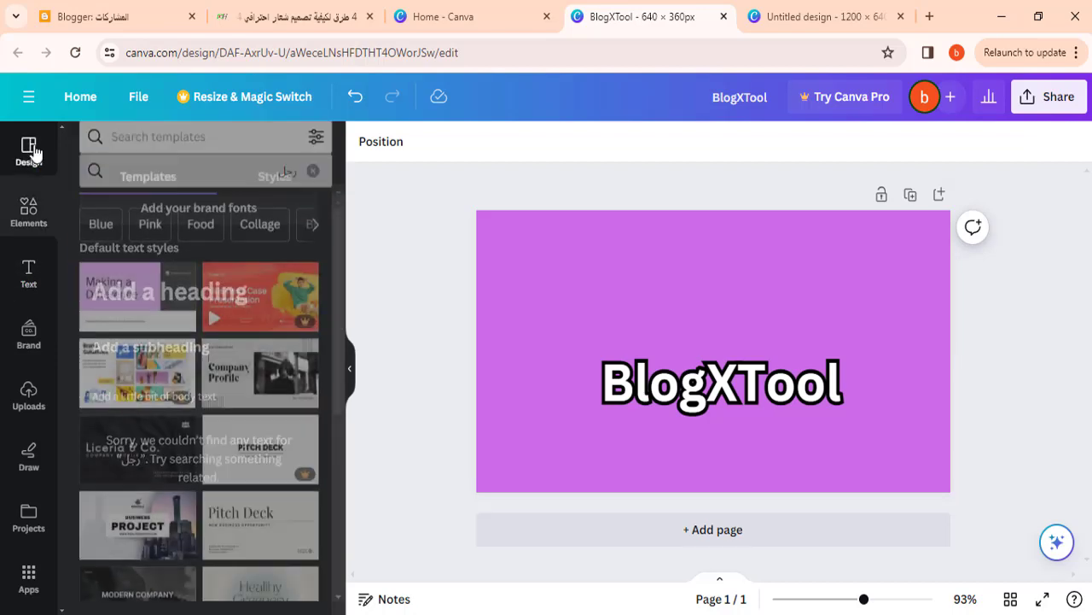
{"action": "left_click", "coordinate": [156, 151]}
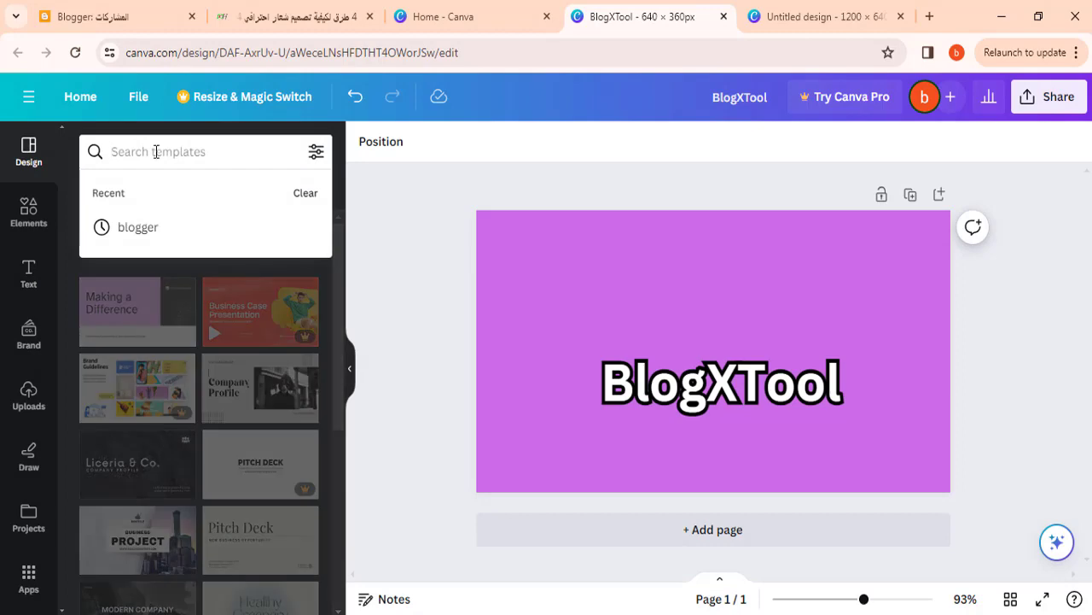
{"action": "type", "text": "رج"}
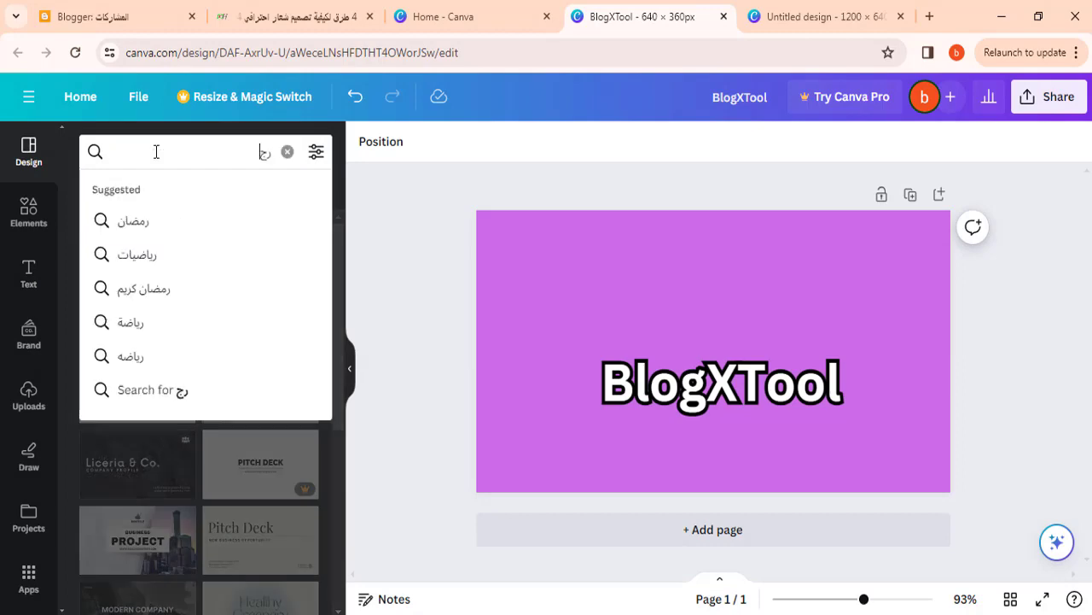
{"action": "type", "text": "ل"}
{"action": "key", "text": "Return"}
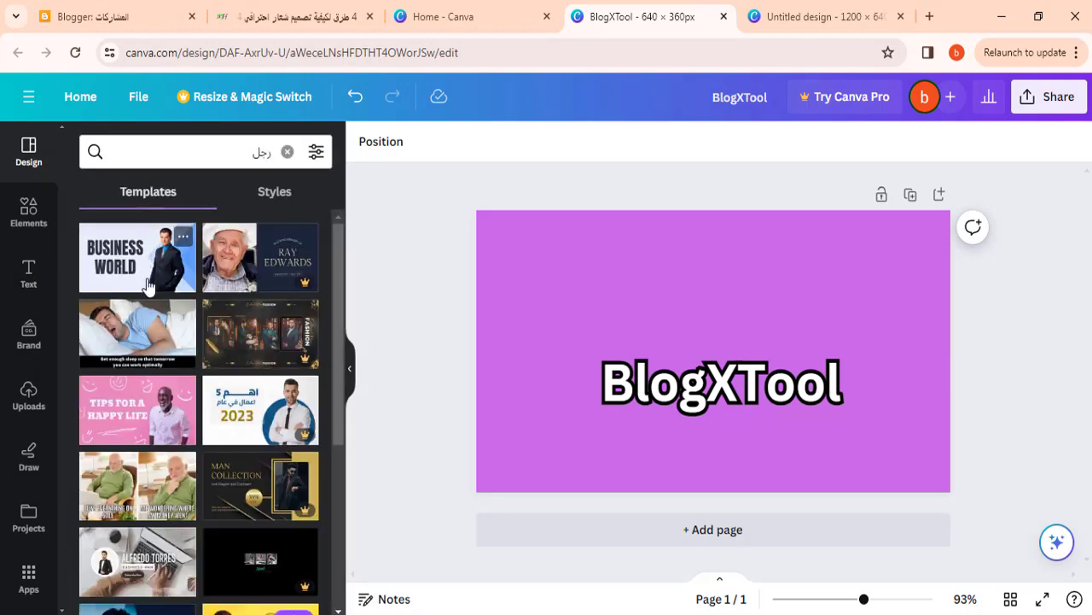
Step: Add the Business World template as a page and move its suited man onto page 1's right side
{"action": "left_click", "coordinate": [138, 291]}
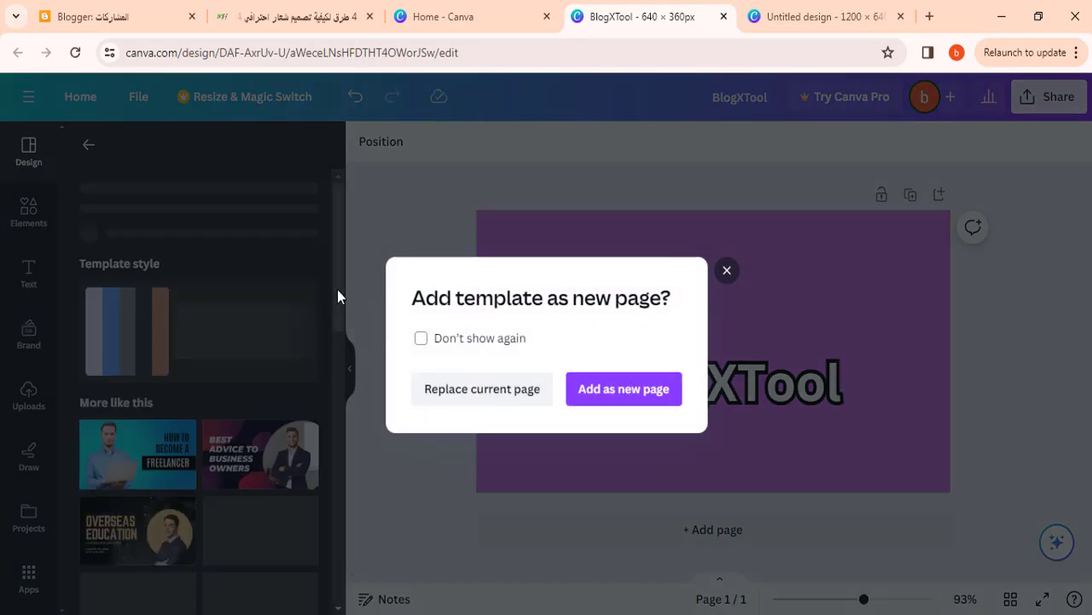
{"action": "left_click", "coordinate": [620, 398]}
{"action": "scroll", "coordinate": [581, 364], "scroll_direction": "up", "scroll_amount": 3}
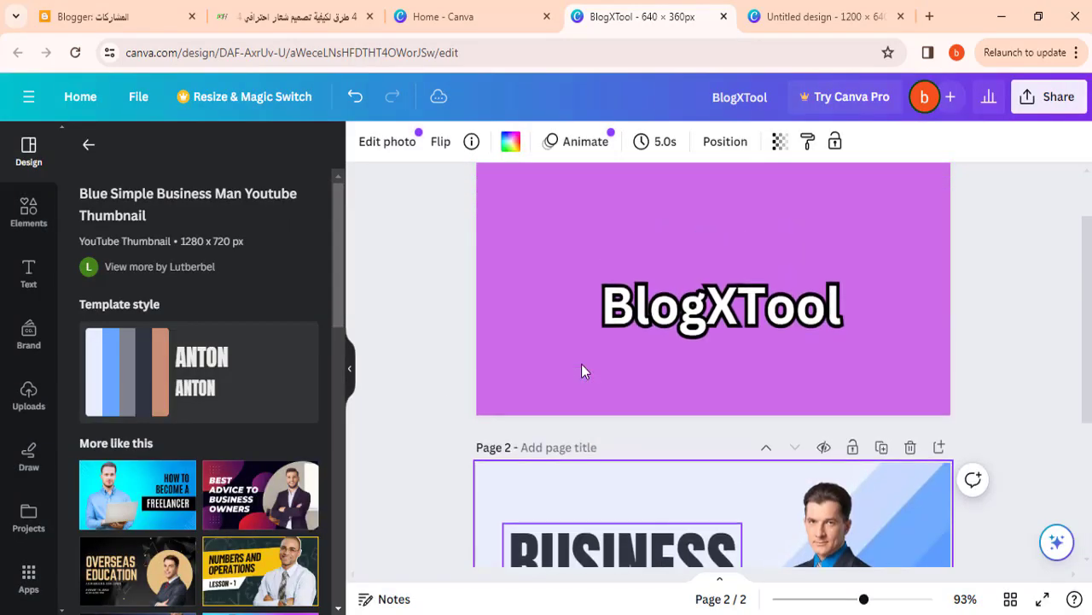
{"action": "scroll", "coordinate": [687, 425], "scroll_direction": "down", "scroll_amount": 1}
{"action": "scroll", "coordinate": [687, 424], "scroll_direction": "down", "scroll_amount": 2}
{"action": "scroll", "coordinate": [786, 420], "scroll_direction": "down", "scroll_amount": 1}
{"action": "left_click", "coordinate": [786, 420]}
{"action": "scroll", "coordinate": [786, 420], "scroll_direction": "up", "scroll_amount": 2}
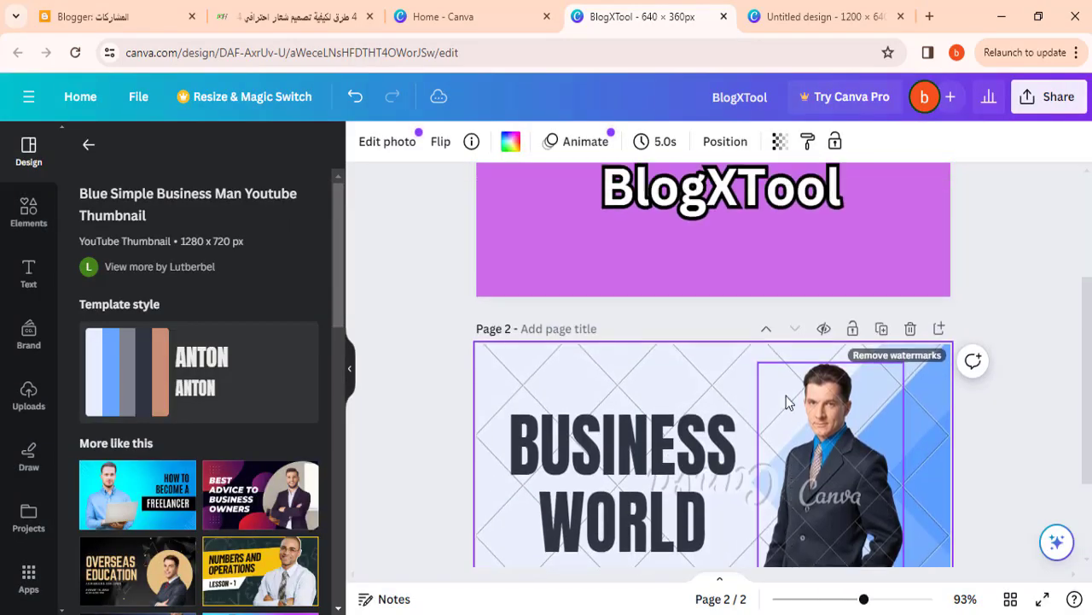
{"action": "scroll", "coordinate": [791, 469], "scroll_direction": "up", "scroll_amount": 1}
{"action": "left_click_drag", "start_coordinate": [791, 468], "coordinate": [854, 200]}
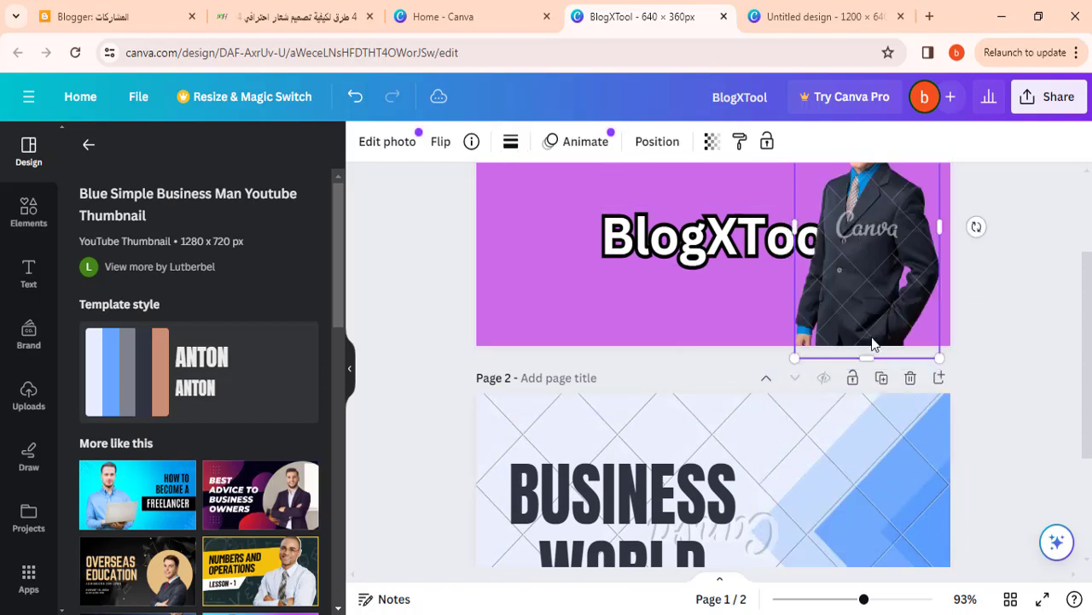
{"action": "scroll", "coordinate": [873, 395], "scroll_direction": "up", "scroll_amount": 2}
{"action": "left_click_drag", "start_coordinate": [874, 395], "coordinate": [874, 381]}
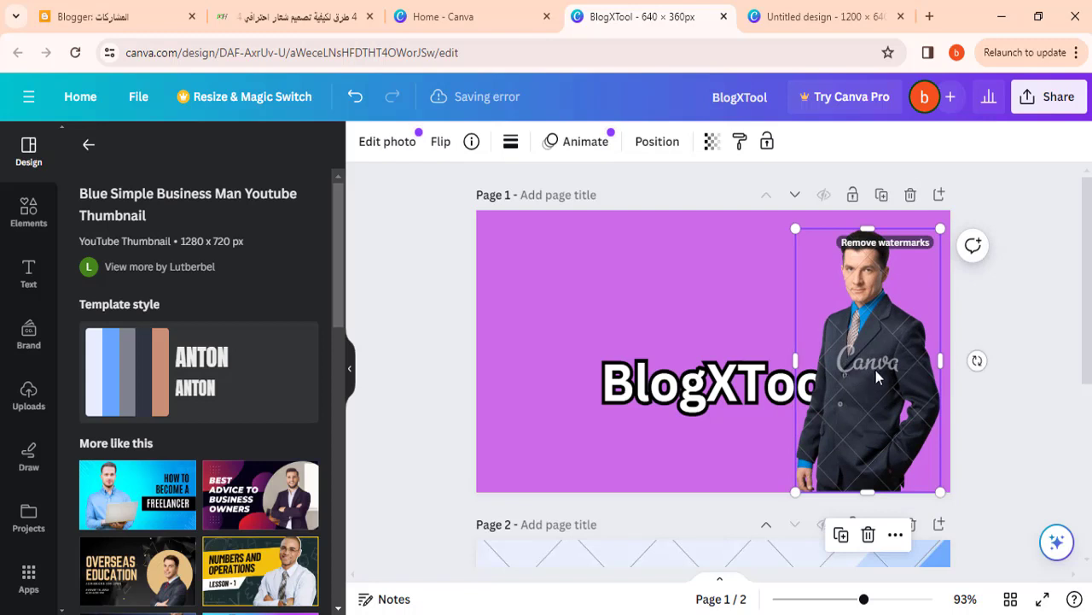
Step: Delete the leftover BUSINESS WORLD text and remove page 2
{"action": "scroll", "coordinate": [862, 384], "scroll_direction": "down", "scroll_amount": 2}
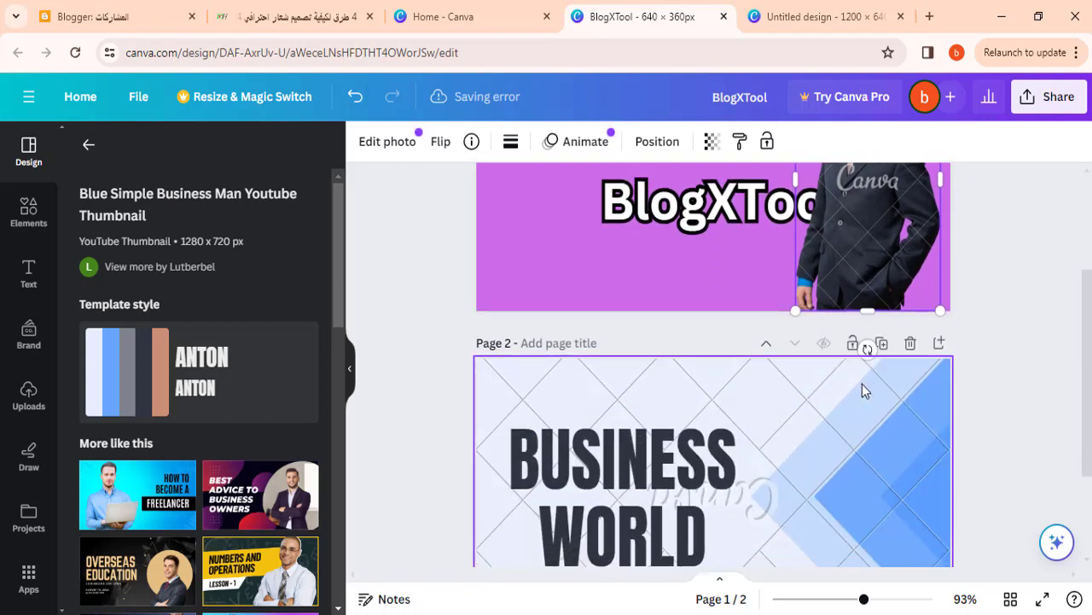
{"action": "scroll", "coordinate": [862, 385], "scroll_direction": "down", "scroll_amount": 2}
{"action": "scroll", "coordinate": [862, 385], "scroll_direction": "up", "scroll_amount": 1}
{"action": "left_click_drag", "start_coordinate": [651, 395], "coordinate": [677, 365]}
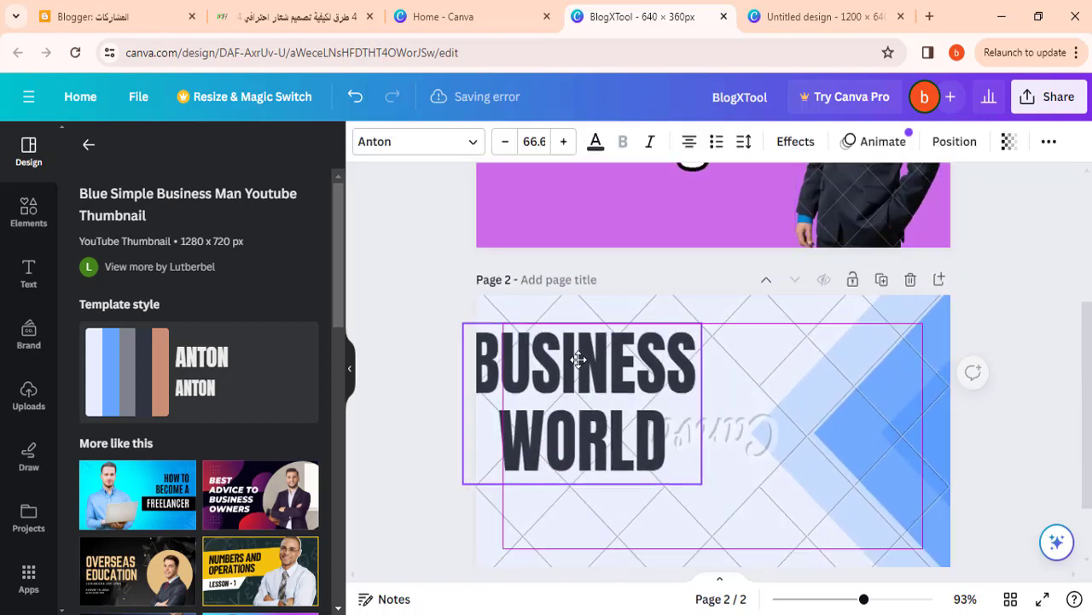
{"action": "scroll", "coordinate": [676, 481], "scroll_direction": "up", "scroll_amount": 3}
{"action": "scroll", "coordinate": [675, 529], "scroll_direction": "down", "scroll_amount": 2}
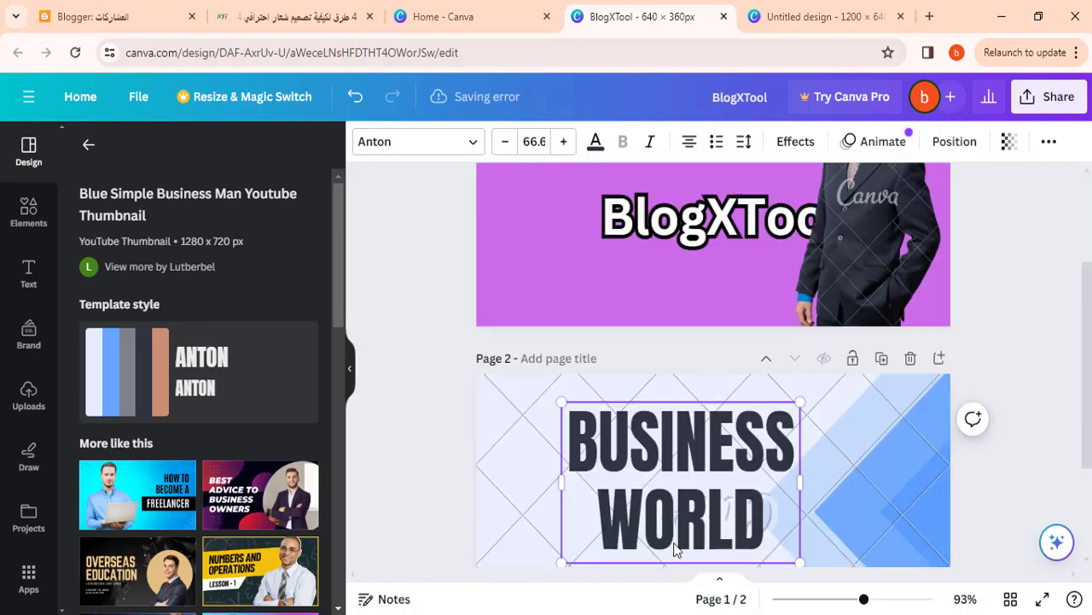
{"action": "scroll", "coordinate": [666, 521], "scroll_direction": "up", "scroll_amount": 1}
{"action": "left_click_drag", "start_coordinate": [662, 517], "coordinate": [585, 290]}
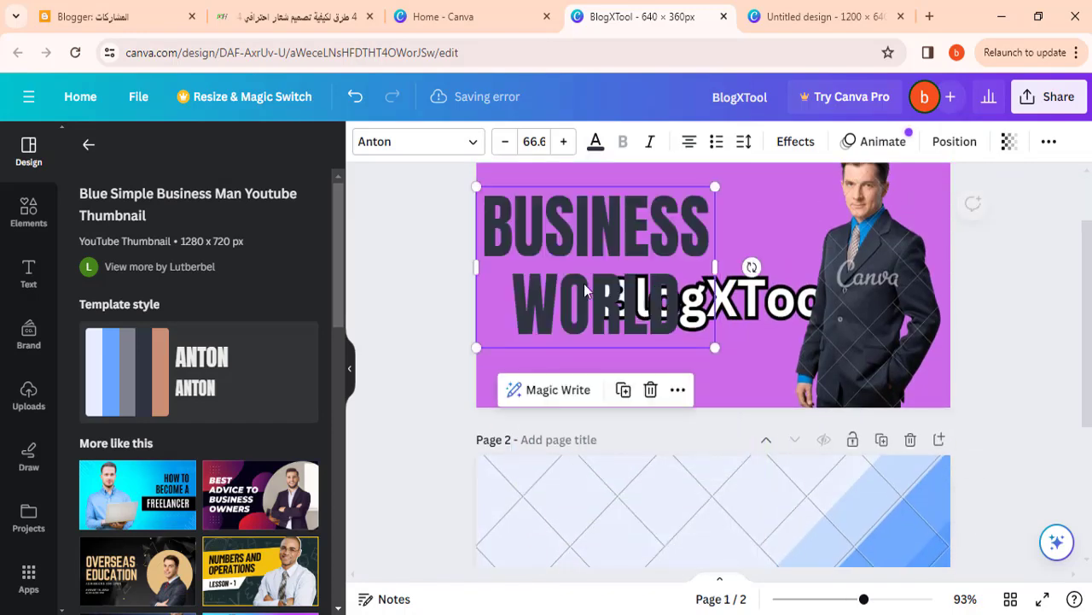
{"action": "key", "text": "Delete"}
{"action": "scroll", "coordinate": [653, 412], "scroll_direction": "down", "scroll_amount": 3}
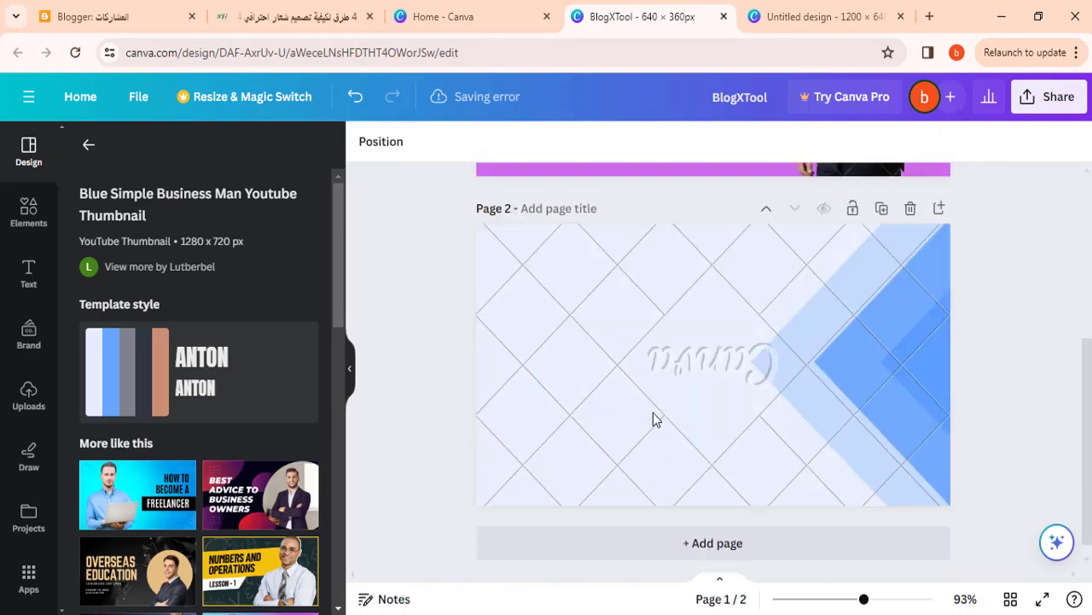
{"action": "left_click", "coordinate": [821, 405]}
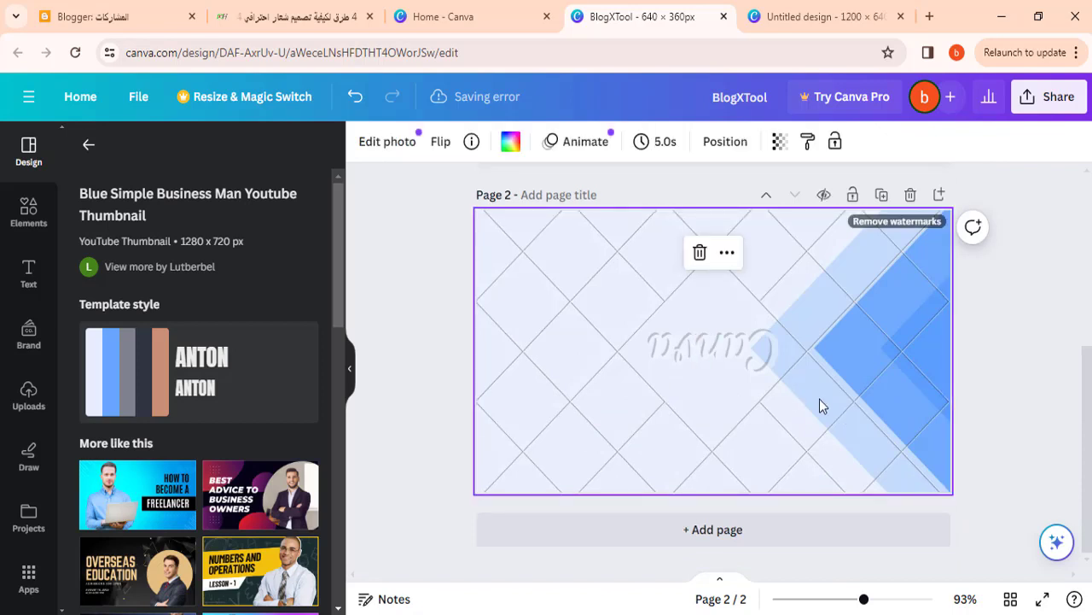
{"action": "scroll", "coordinate": [813, 303], "scroll_direction": "up", "scroll_amount": 3}
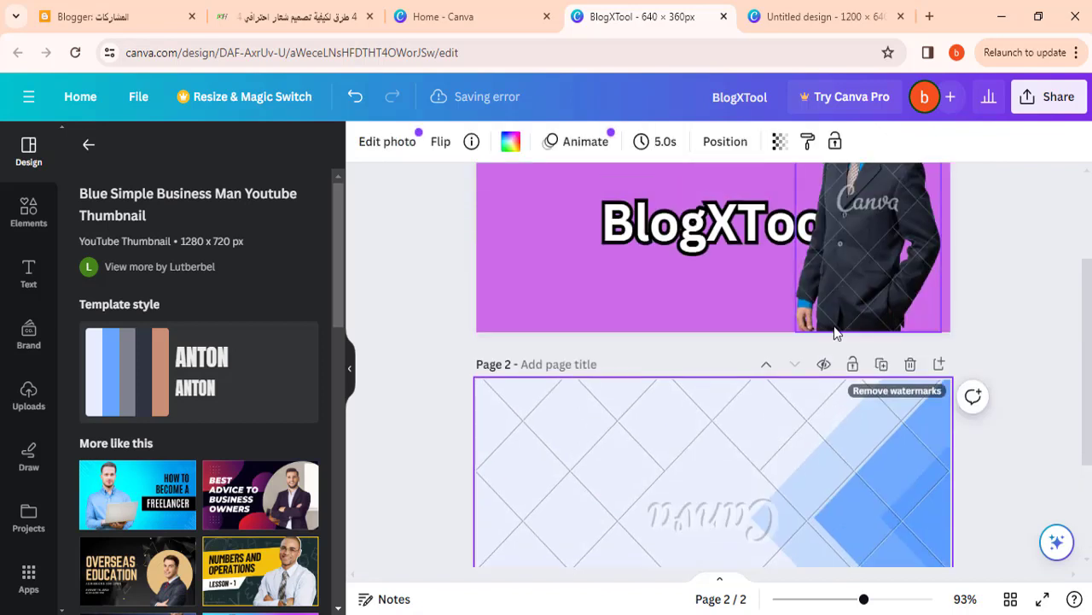
{"action": "left_click", "coordinate": [910, 366]}
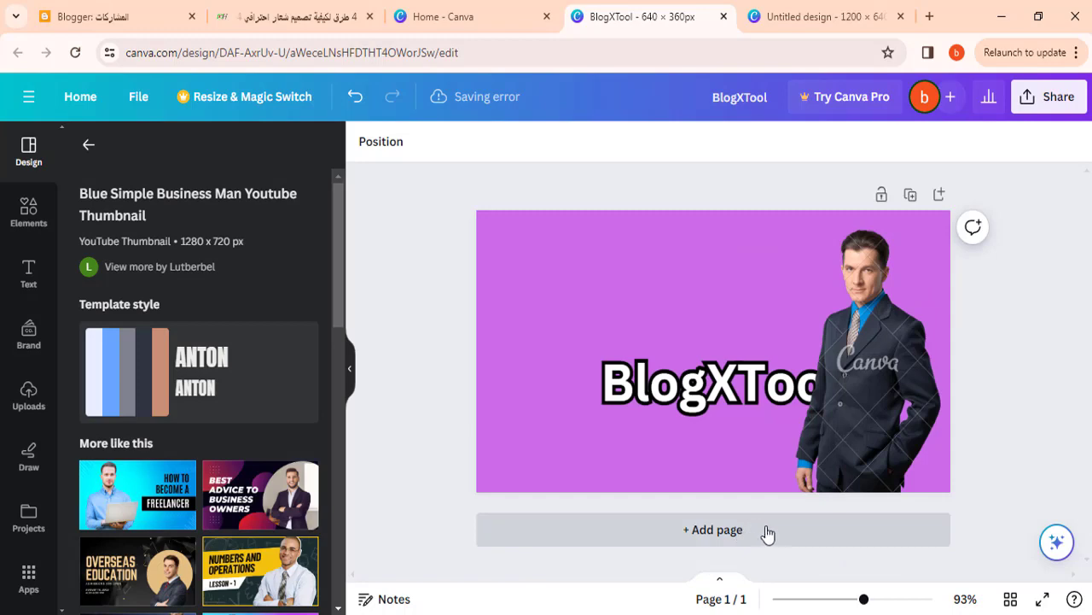
Step: Add the Blue Gradient Modern Freelancer template as a new page
{"action": "scroll", "coordinate": [331, 359], "scroll_direction": "down", "scroll_amount": 3}
{"action": "left_click", "coordinate": [129, 356]}
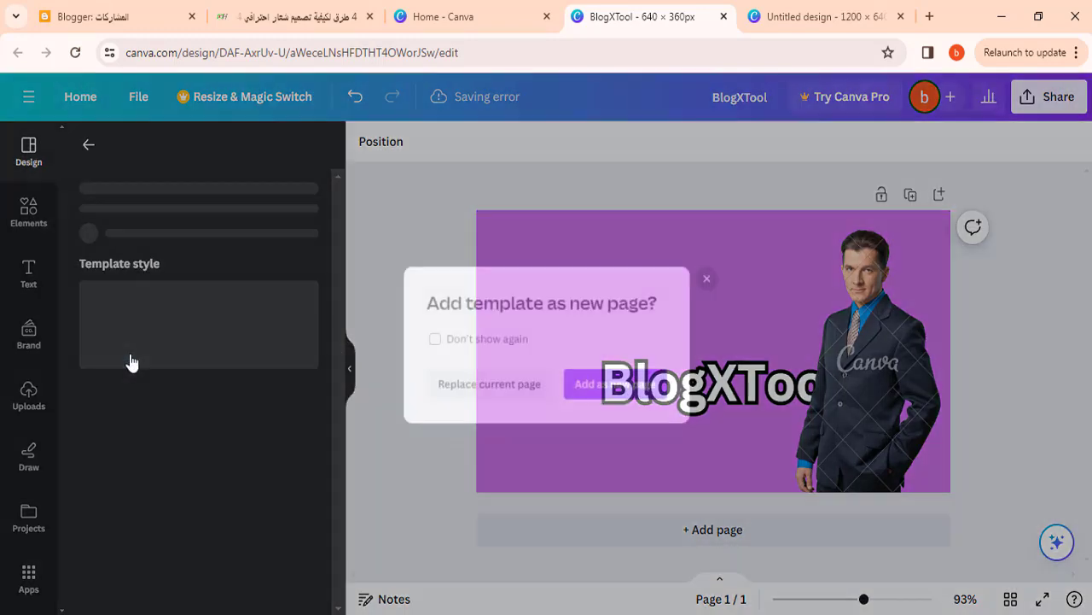
{"action": "left_click", "coordinate": [639, 403]}
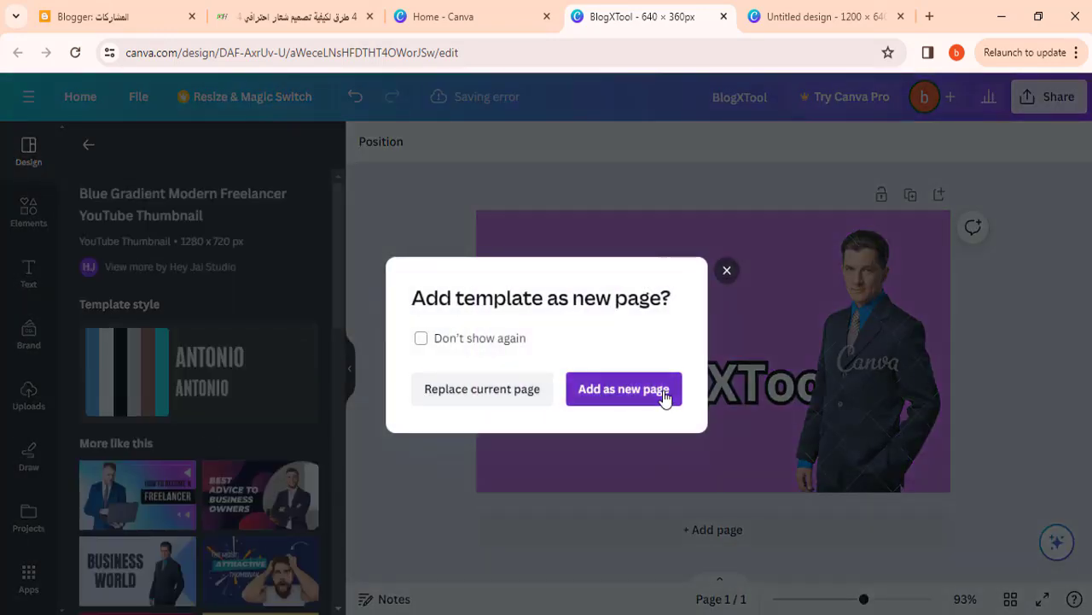
{"action": "left_click", "coordinate": [594, 426]}
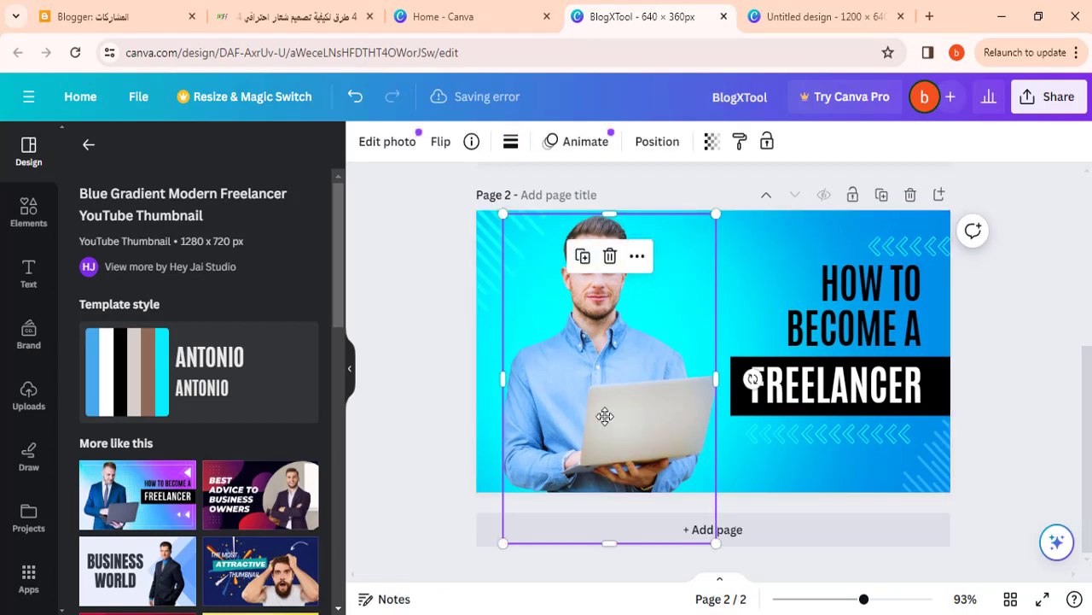
{"action": "left_click_drag", "start_coordinate": [605, 415], "coordinate": [651, 421]}
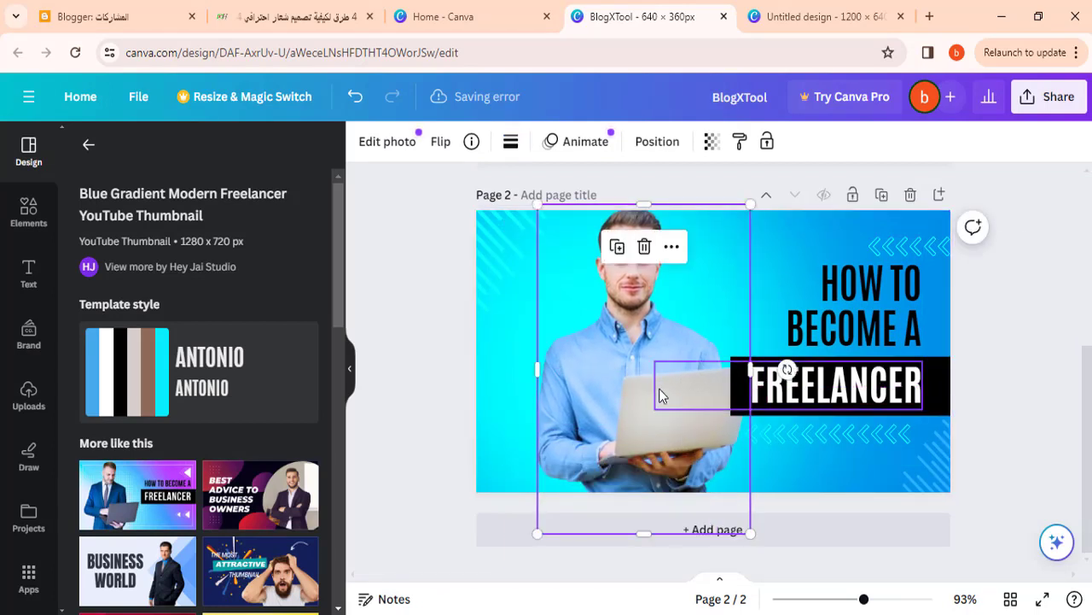
Step: Place the laptop-holding man on page 1's left, resized to the page height
{"action": "scroll", "coordinate": [660, 394], "scroll_direction": "up", "scroll_amount": 3}
{"action": "left_click", "coordinate": [862, 320]}
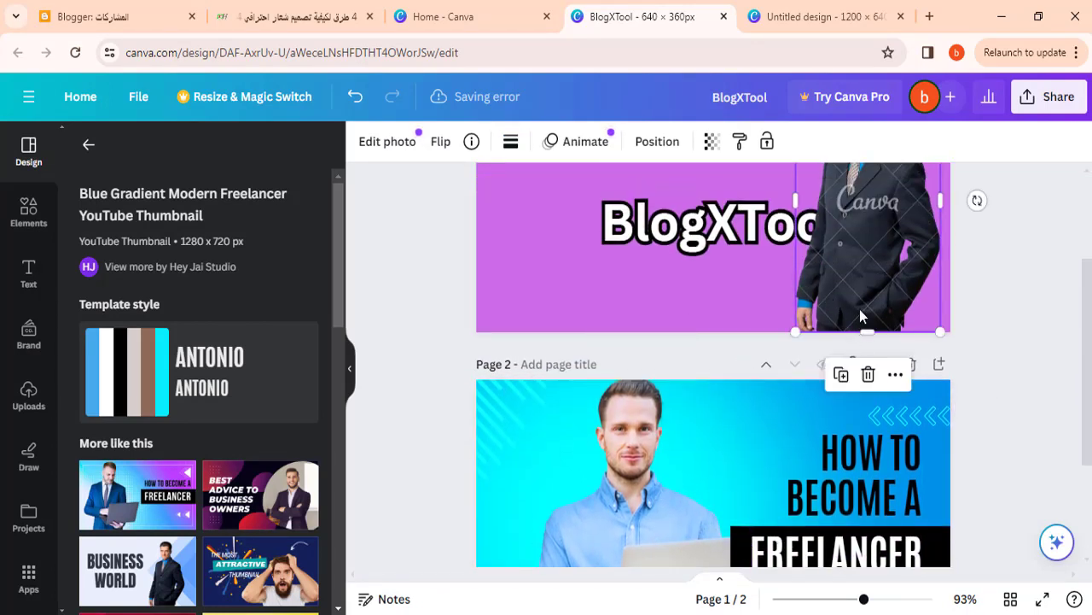
{"action": "left_click_drag", "start_coordinate": [860, 316], "coordinate": [602, 419]}
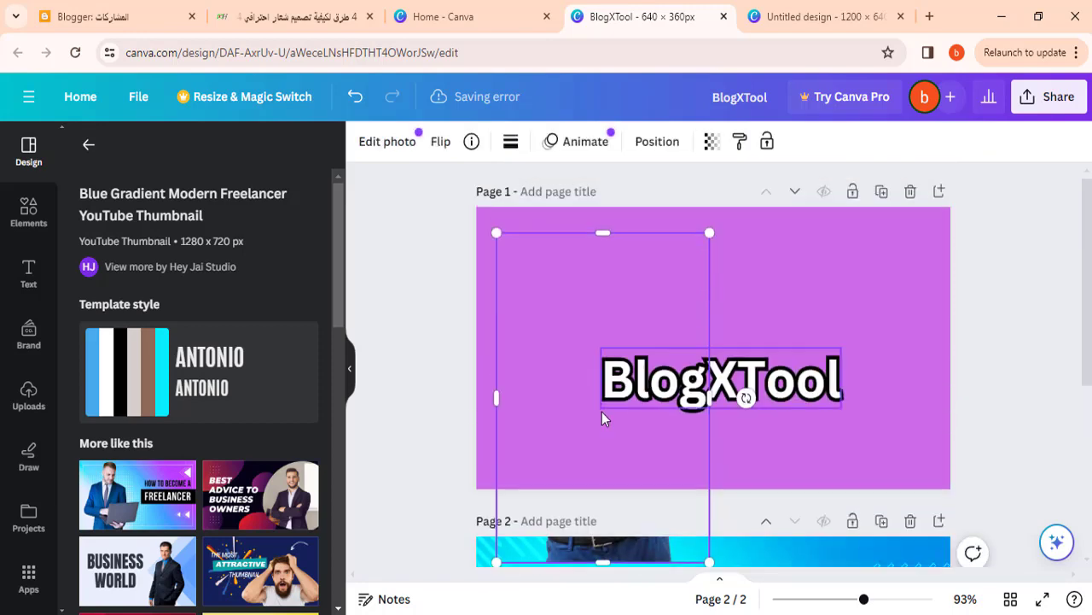
{"action": "left_click_drag", "start_coordinate": [602, 418], "coordinate": [593, 461]}
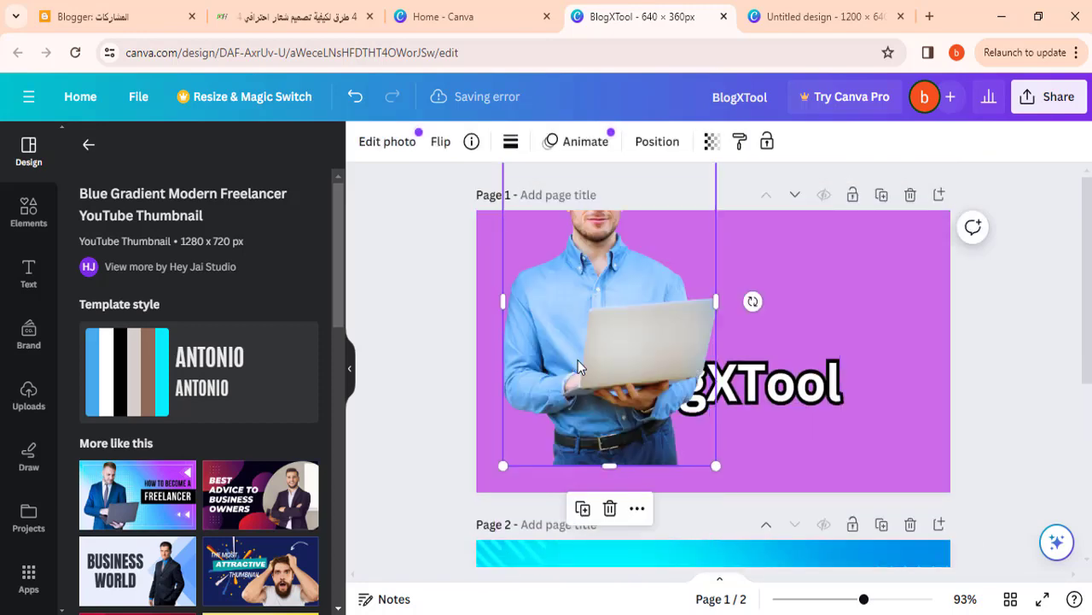
{"action": "left_click_drag", "start_coordinate": [578, 367], "coordinate": [541, 395]}
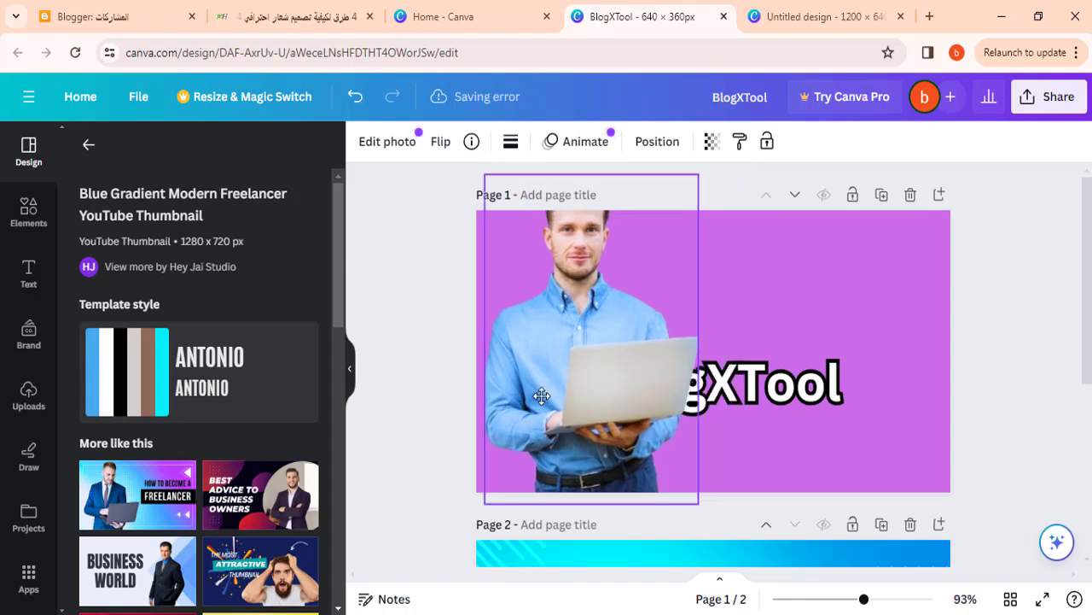
{"action": "left_click_drag", "start_coordinate": [541, 395], "coordinate": [539, 419]}
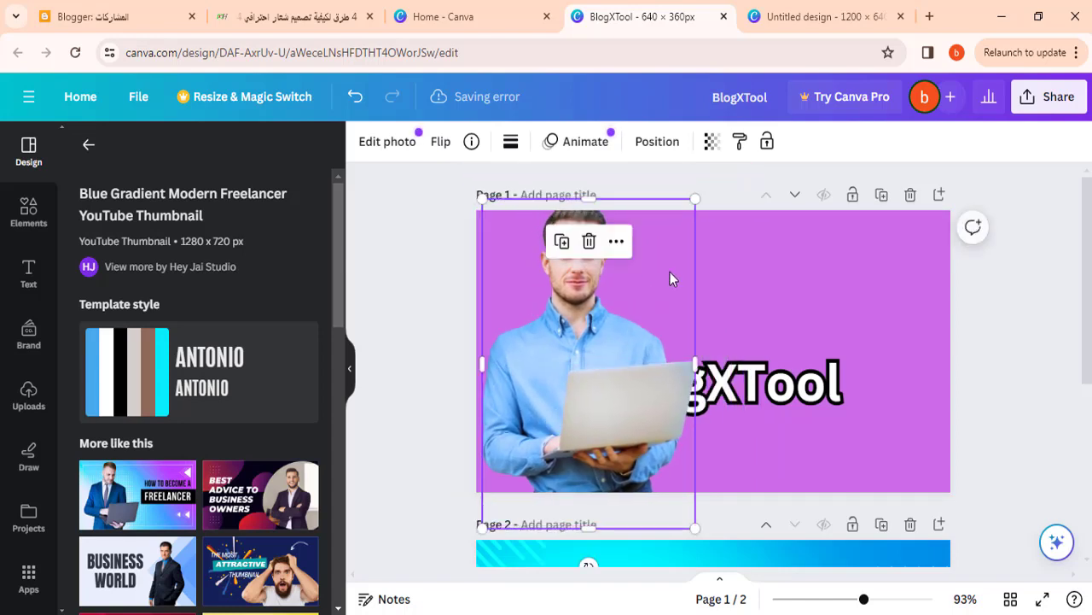
{"action": "left_click_drag", "start_coordinate": [698, 200], "coordinate": [626, 307]}
{"action": "mouse_move", "coordinate": [568, 431]}
{"action": "left_mouse_down"}
{"action": "mouse_move", "coordinate": [567, 409]}
{"action": "mouse_move", "coordinate": [565, 419]}
{"action": "left_mouse_up"}
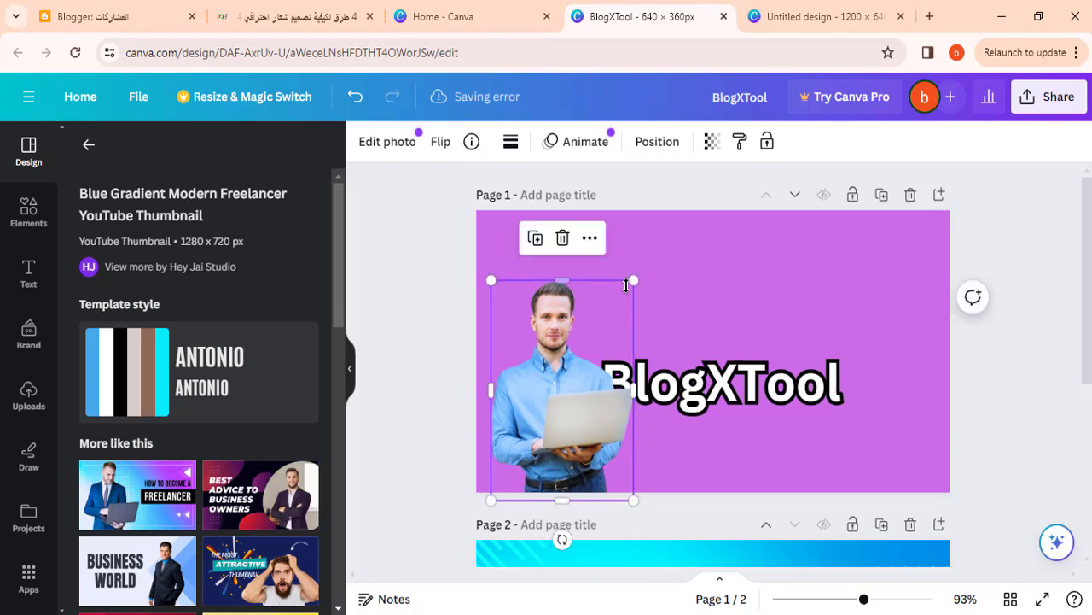
{"action": "left_click_drag", "start_coordinate": [627, 284], "coordinate": [671, 224]}
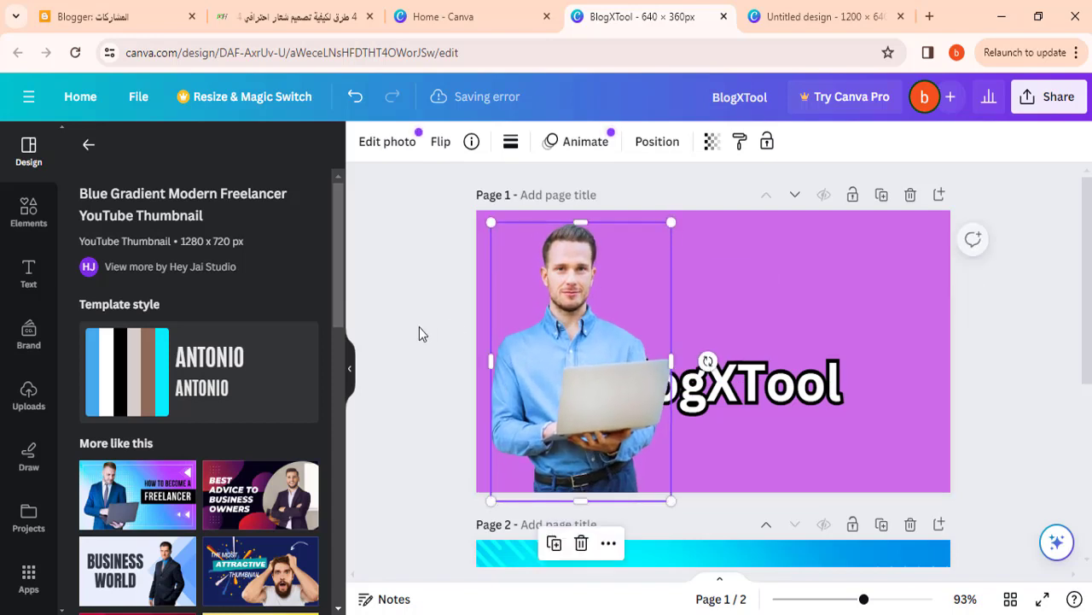
Step: Move the BlogXTool heading to the man's lower right
{"action": "left_click", "coordinate": [422, 348]}
{"action": "left_click_drag", "start_coordinate": [754, 379], "coordinate": [833, 398]}
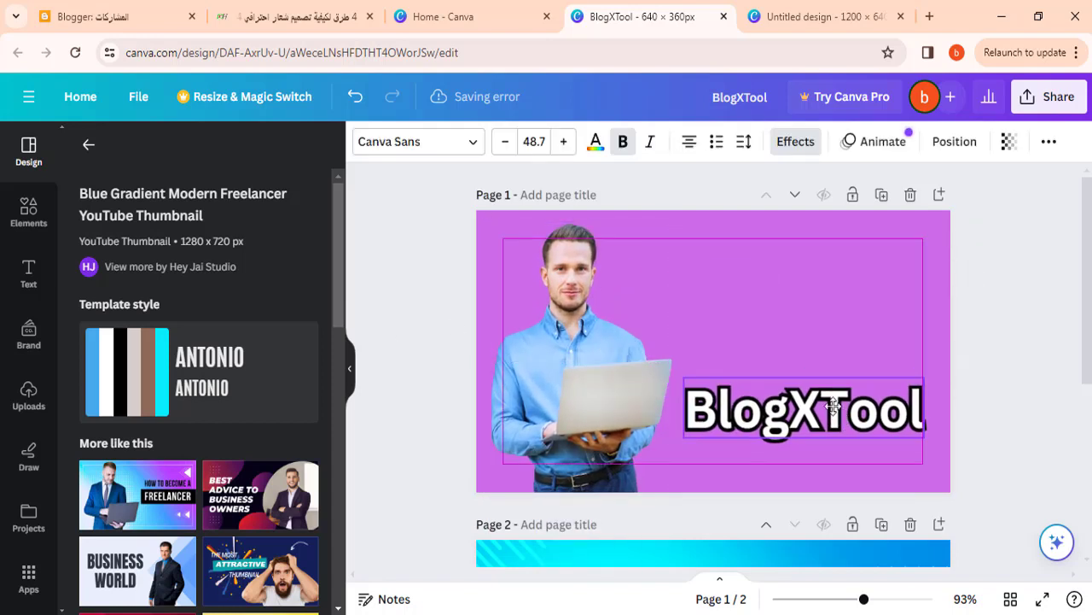
{"action": "left_click", "coordinate": [455, 416]}
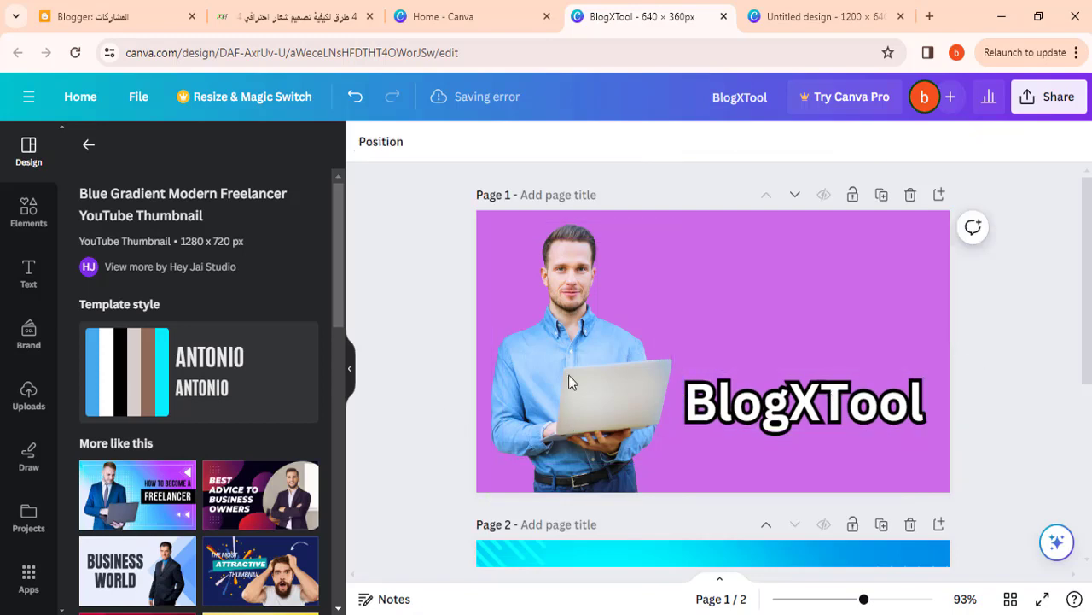
{"action": "left_click", "coordinate": [766, 426]}
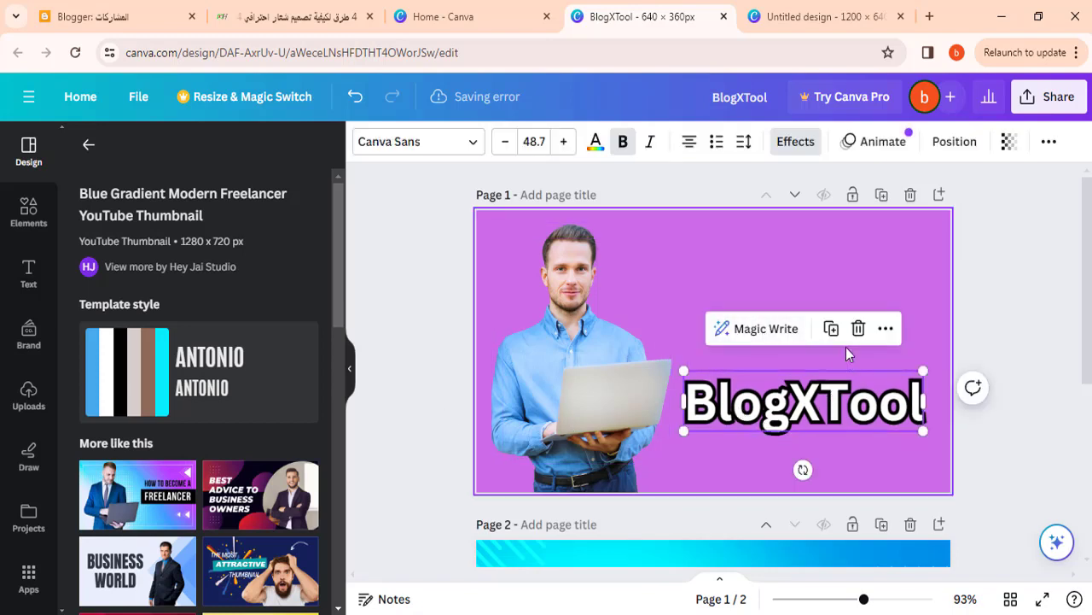
{"action": "left_click", "coordinate": [440, 328]}
{"action": "left_click", "coordinate": [799, 416]}
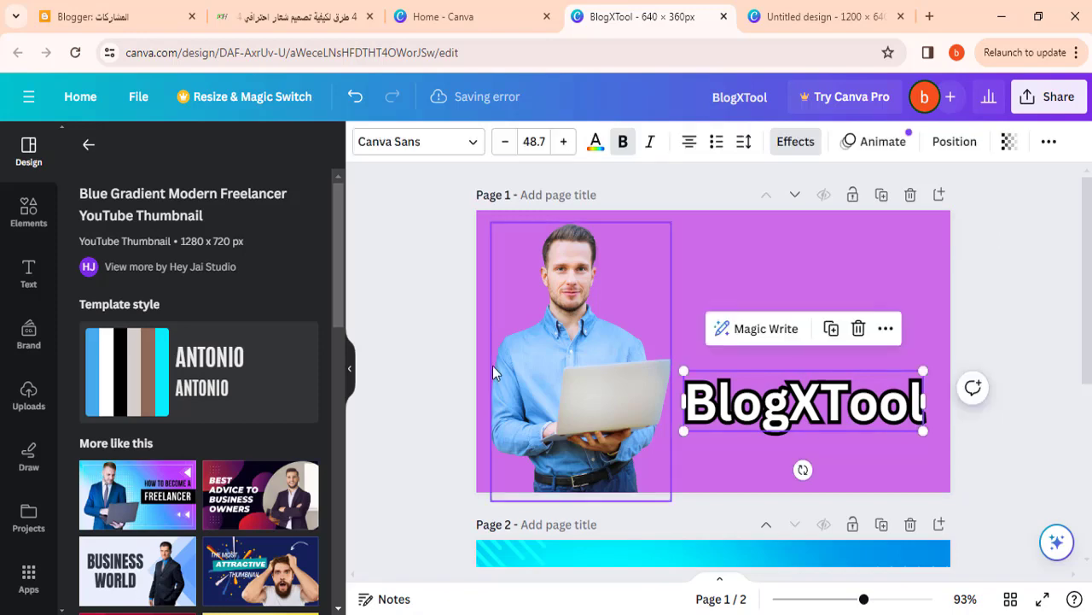
{"action": "left_click", "coordinate": [413, 360]}
Step: Add a heading box at the top right and type 'أفضل الأدوات' into it
{"action": "left_click", "coordinate": [26, 275]}
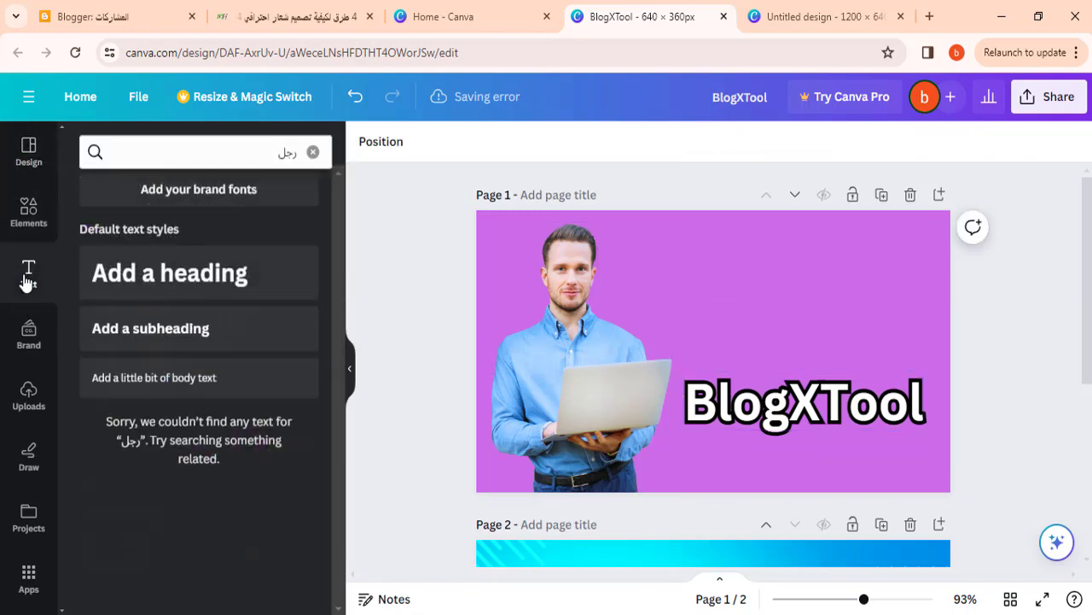
{"action": "left_click", "coordinate": [116, 273]}
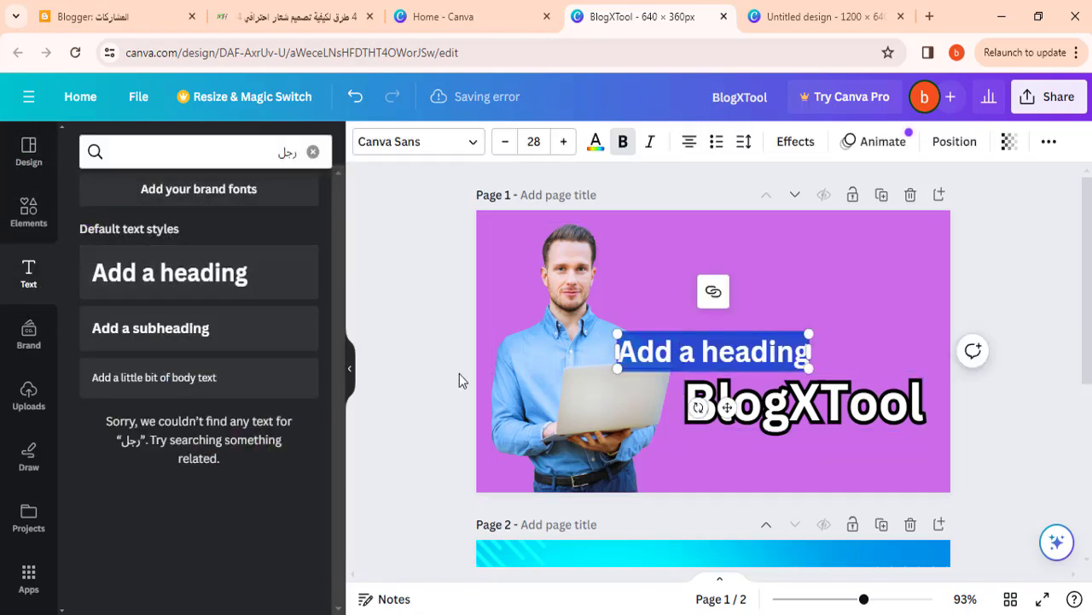
{"action": "left_click", "coordinate": [379, 386]}
{"action": "left_click_drag", "start_coordinate": [727, 357], "coordinate": [832, 278]}
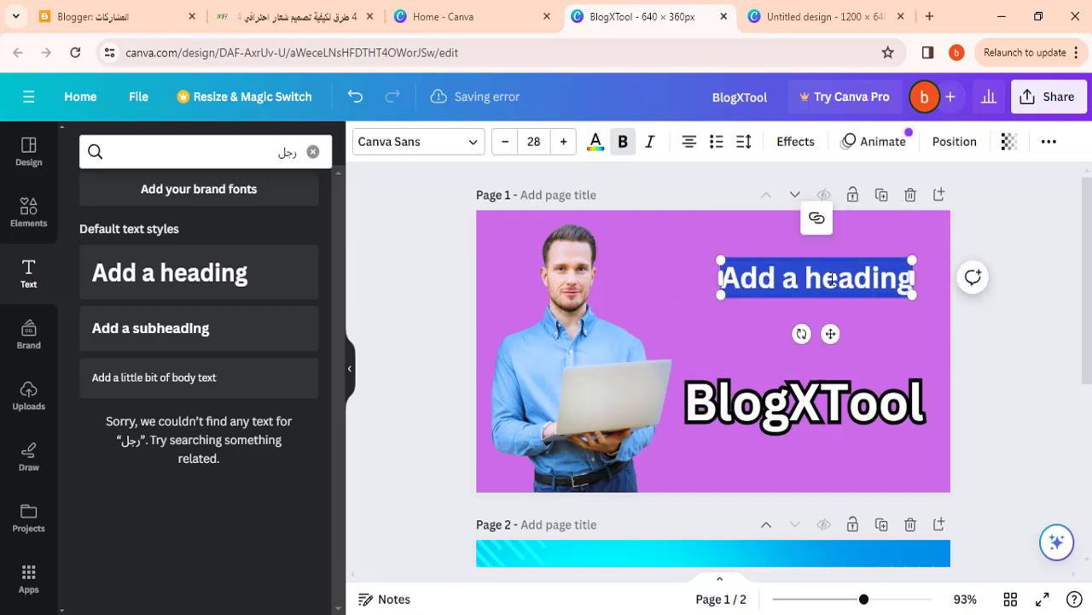
{"action": "key", "text": "BackSpace"}
{"action": "type", "text": "أفضل"}
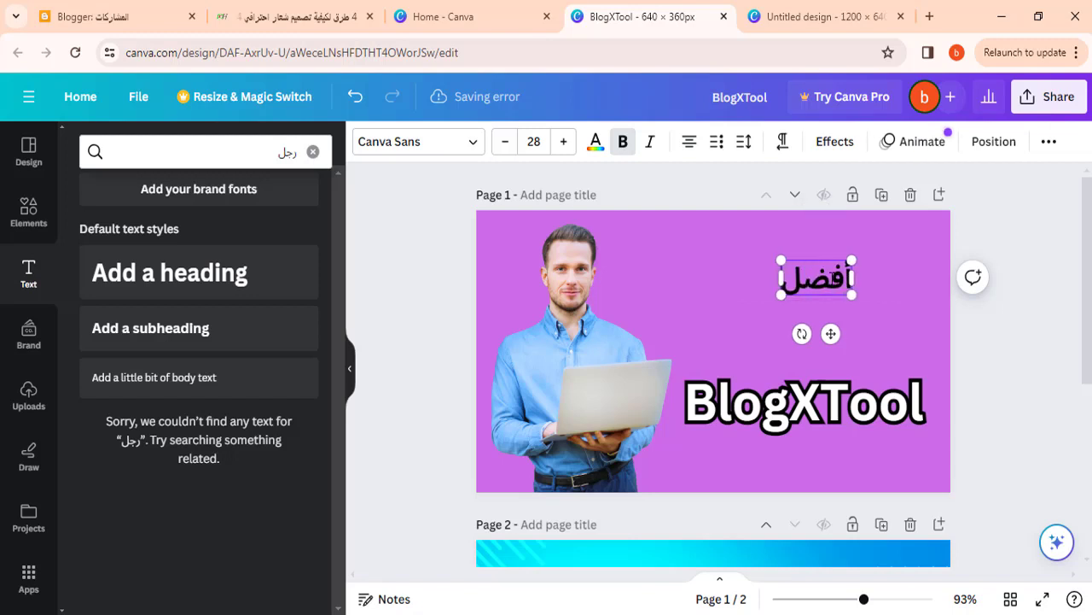
{"action": "type", "text": " الأد"}
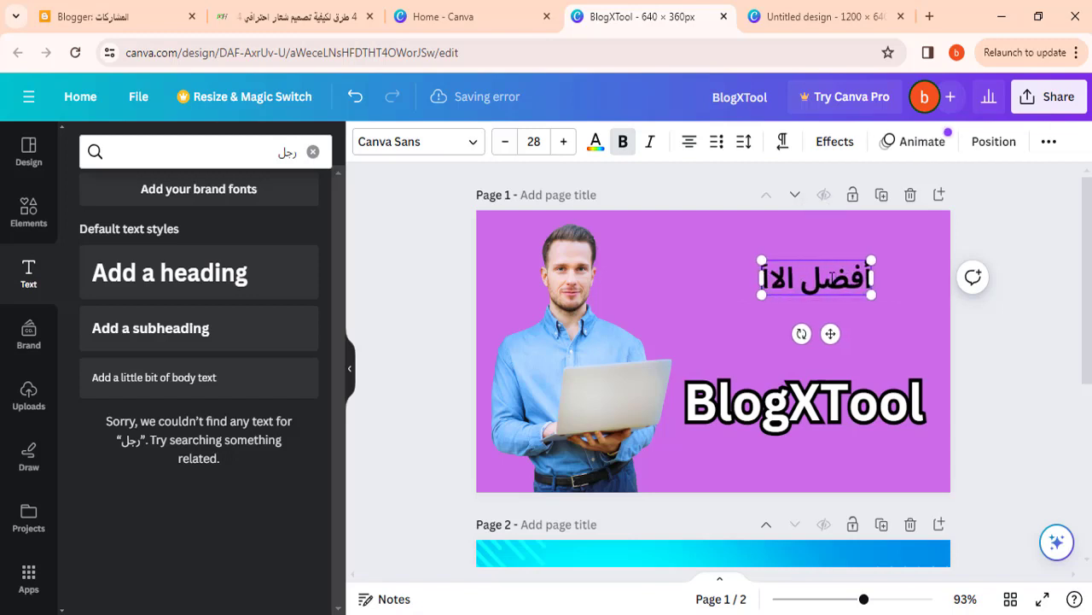
{"action": "type", "text": "وات"}
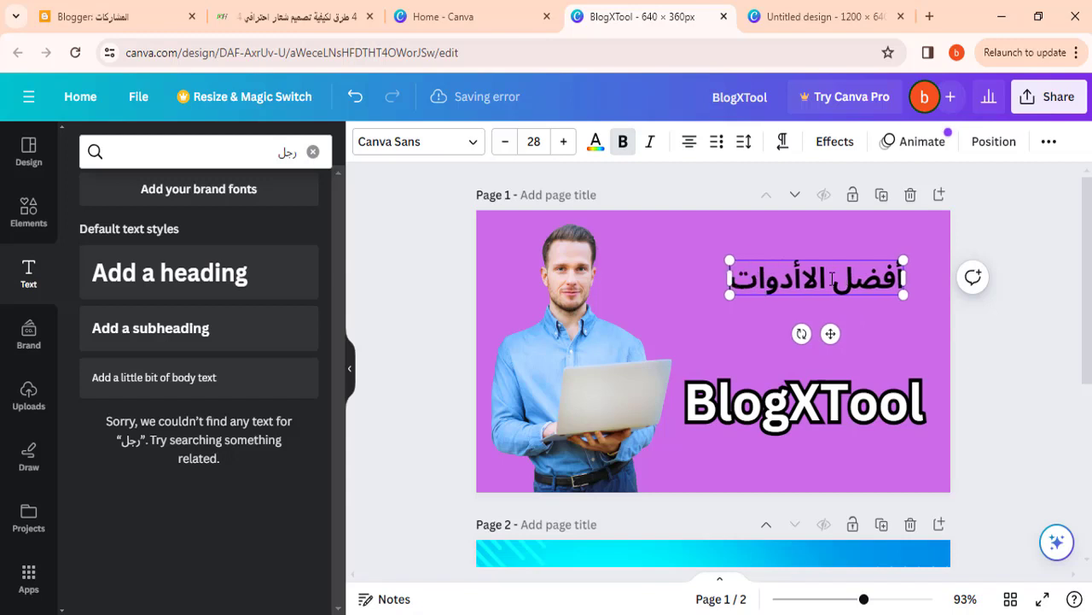
{"action": "left_click", "coordinate": [705, 347]}
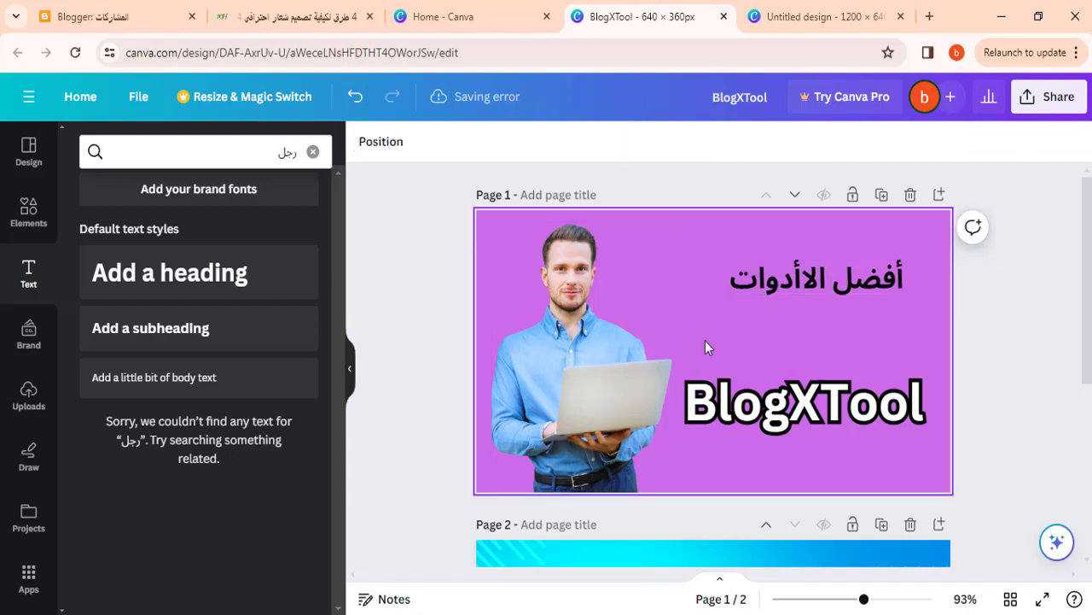
Step: Enlarge the Arabic heading to about 41 pt and move it up above BlogXTool
{"action": "left_click", "coordinate": [751, 289]}
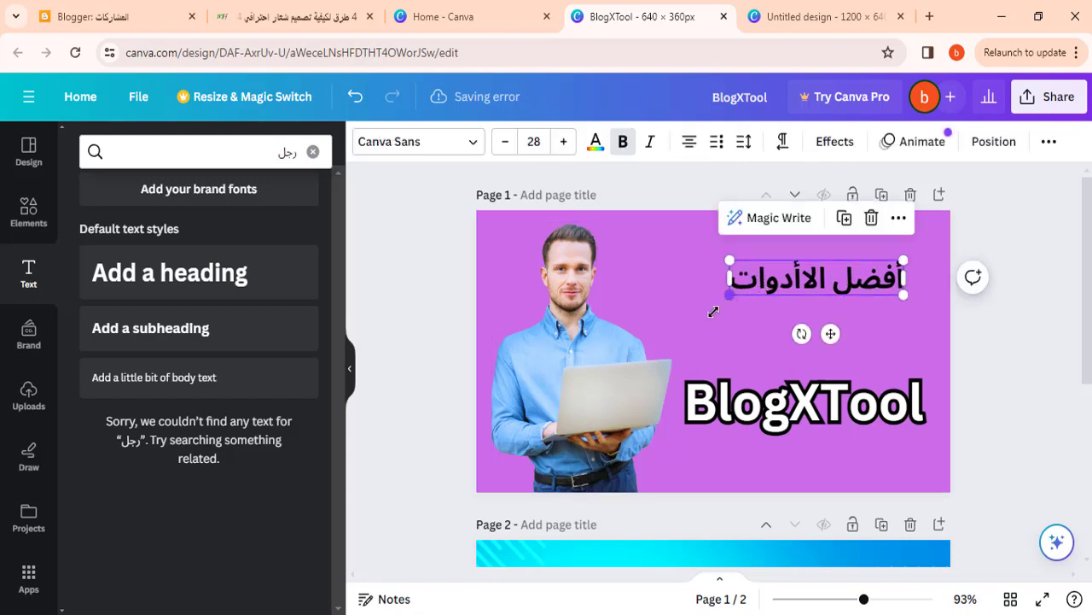
{"action": "left_click_drag", "start_coordinate": [714, 311], "coordinate": [646, 313]}
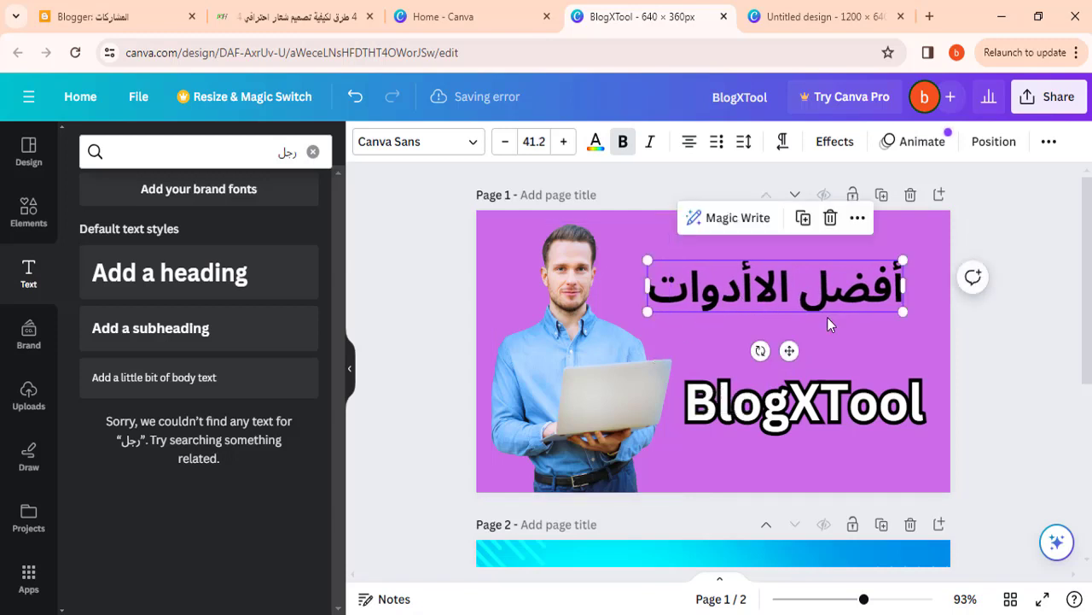
{"action": "double_click", "coordinate": [771, 294]}
{"action": "left_click", "coordinate": [760, 292]}
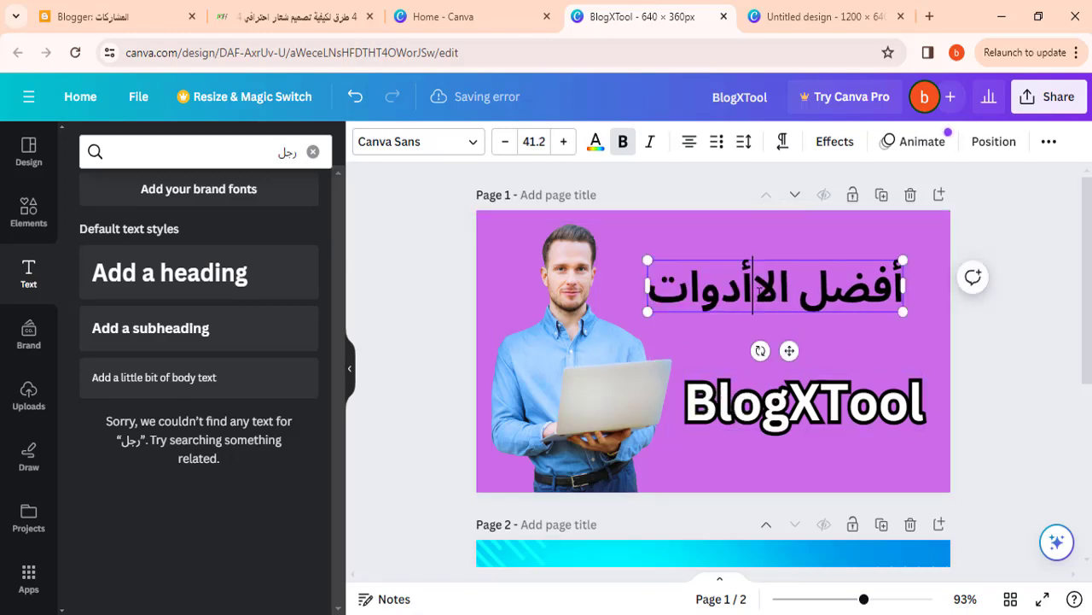
{"action": "key", "text": "Escape"}
{"action": "left_click", "coordinate": [1074, 396]}
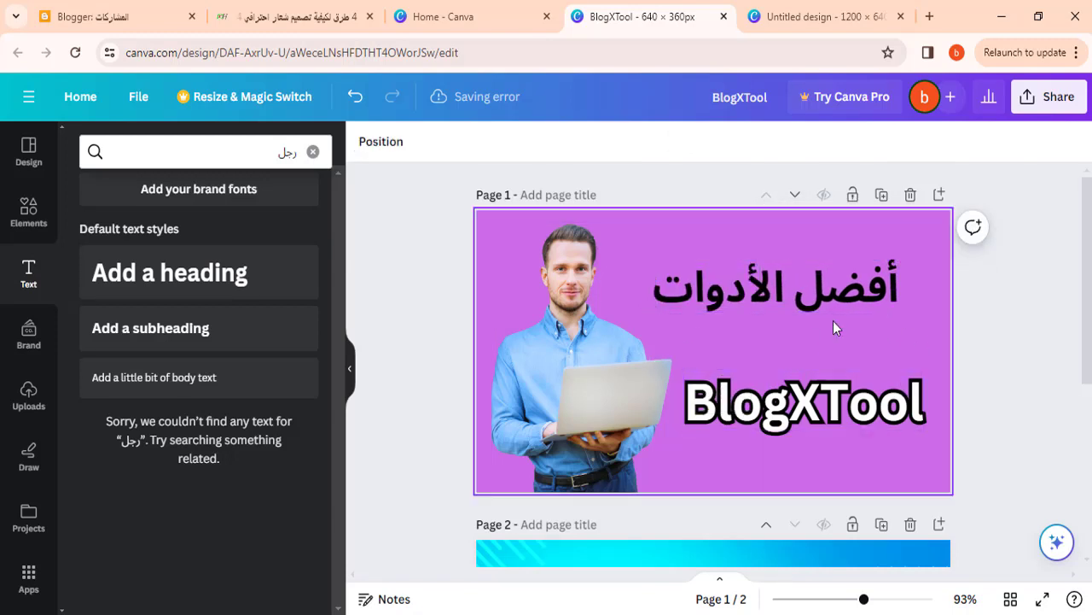
{"action": "mouse_move", "coordinate": [706, 316]}
{"action": "left_mouse_down"}
{"action": "mouse_move", "coordinate": [718, 294]}
{"action": "mouse_move", "coordinate": [635, 296]}
{"action": "left_mouse_up"}
{"action": "left_click", "coordinate": [770, 290]}
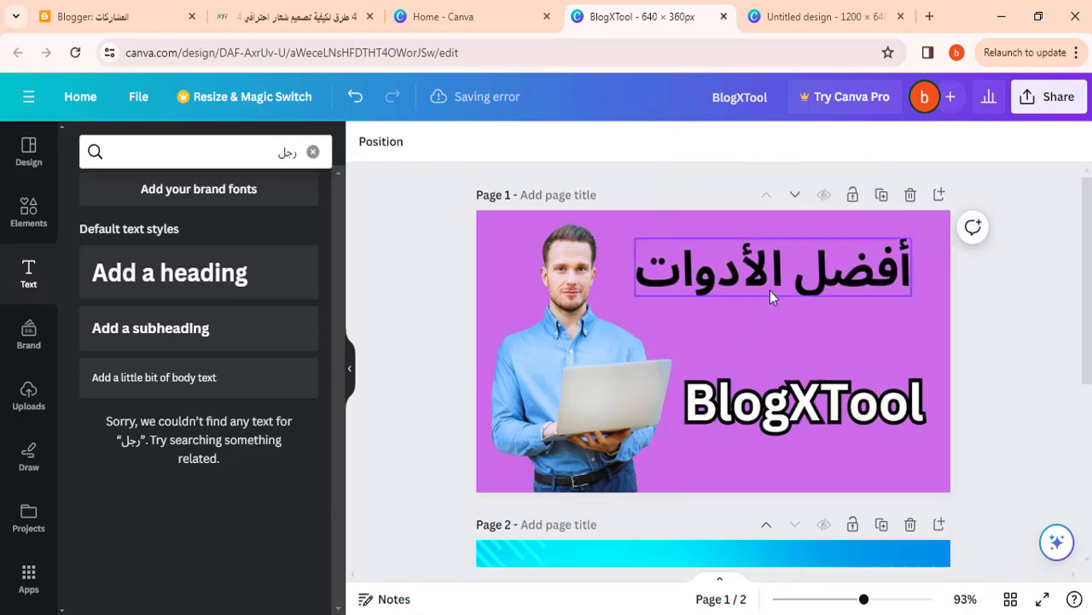
Step: Make all of the Arabic heading's text cyan
{"action": "key", "text": "ctrl+a"}
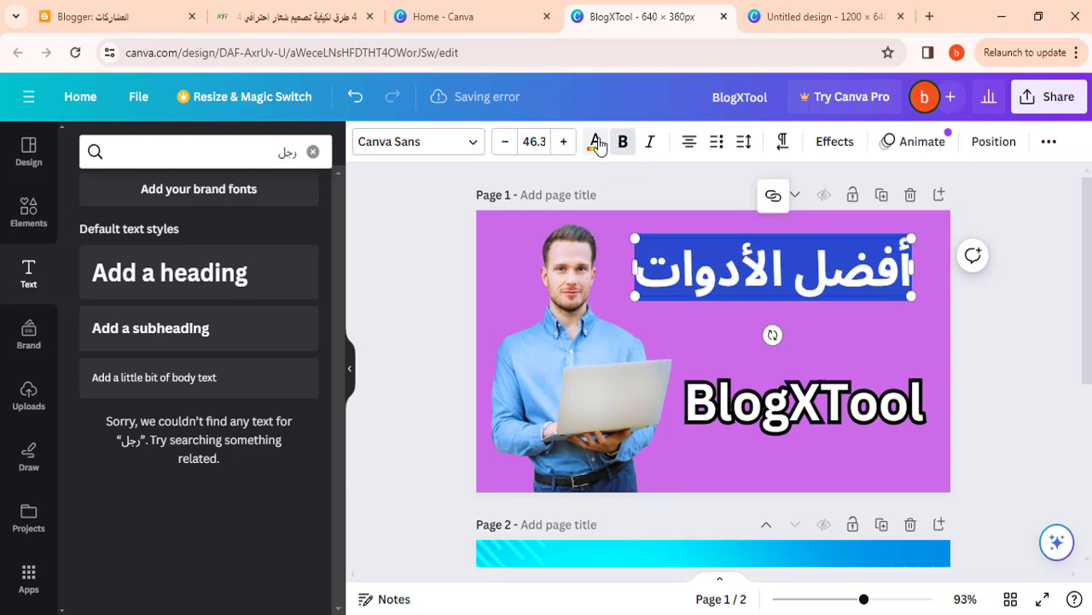
{"action": "left_click", "coordinate": [598, 145]}
{"action": "left_click", "coordinate": [175, 244]}
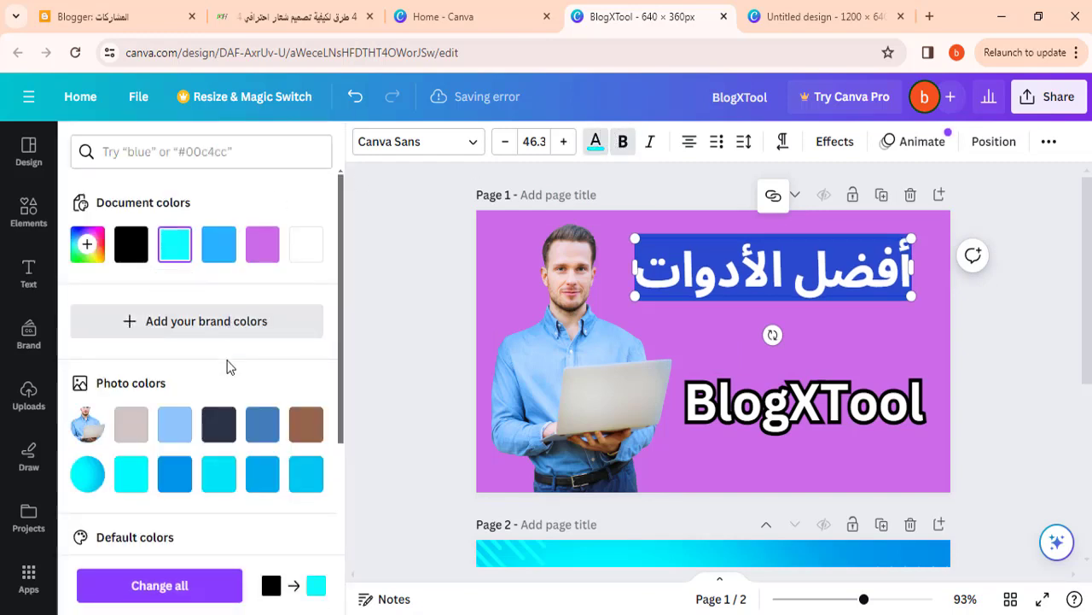
{"action": "left_click", "coordinate": [400, 316]}
{"action": "left_click", "coordinate": [414, 314]}
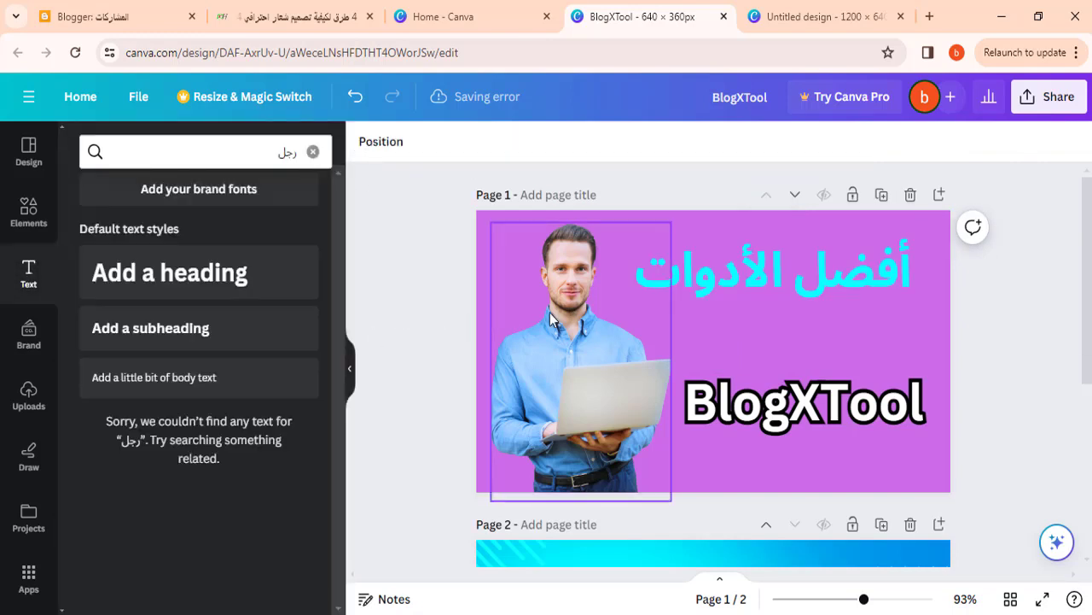
Step: Give the heading a black Outline effect with thickness about 108
{"action": "left_click", "coordinate": [713, 290]}
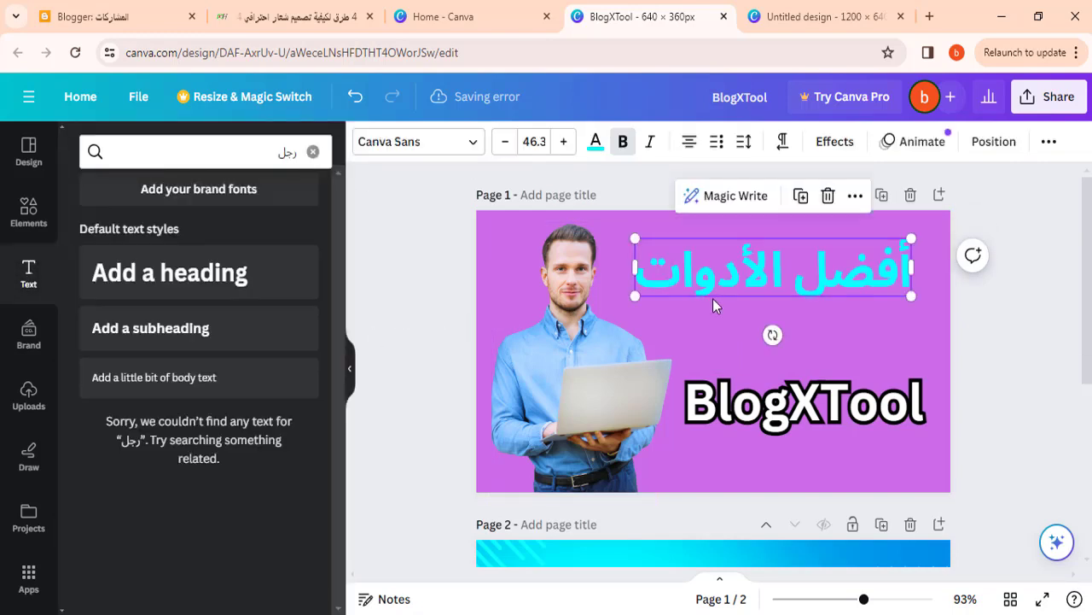
{"action": "left_click", "coordinate": [835, 143]}
{"action": "left_click", "coordinate": [292, 367]}
{"action": "scroll", "coordinate": [299, 367], "scroll_direction": "down", "scroll_amount": 2}
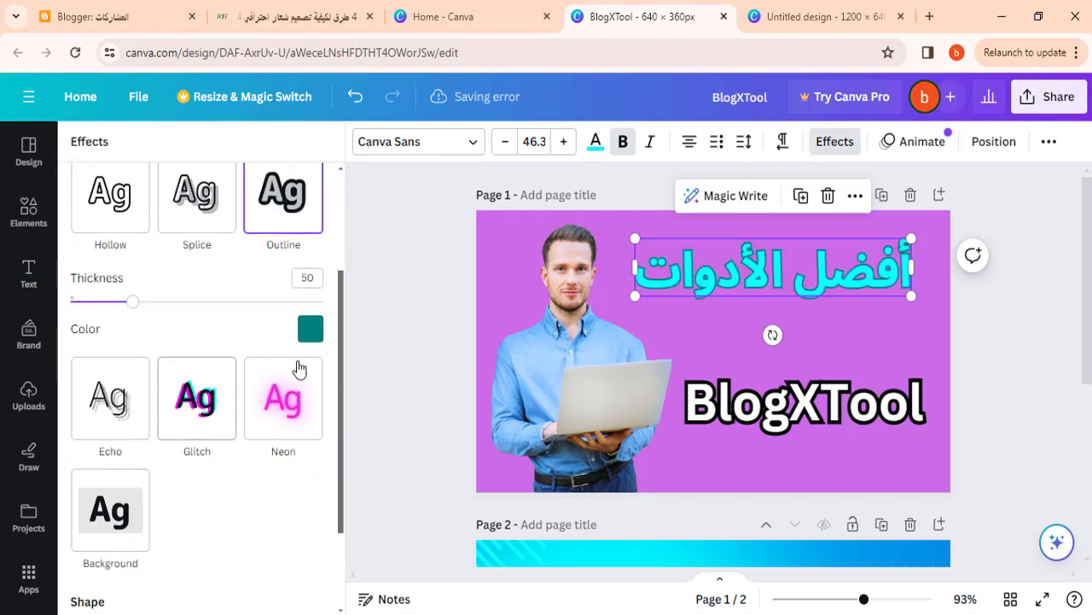
{"action": "left_click", "coordinate": [312, 330]}
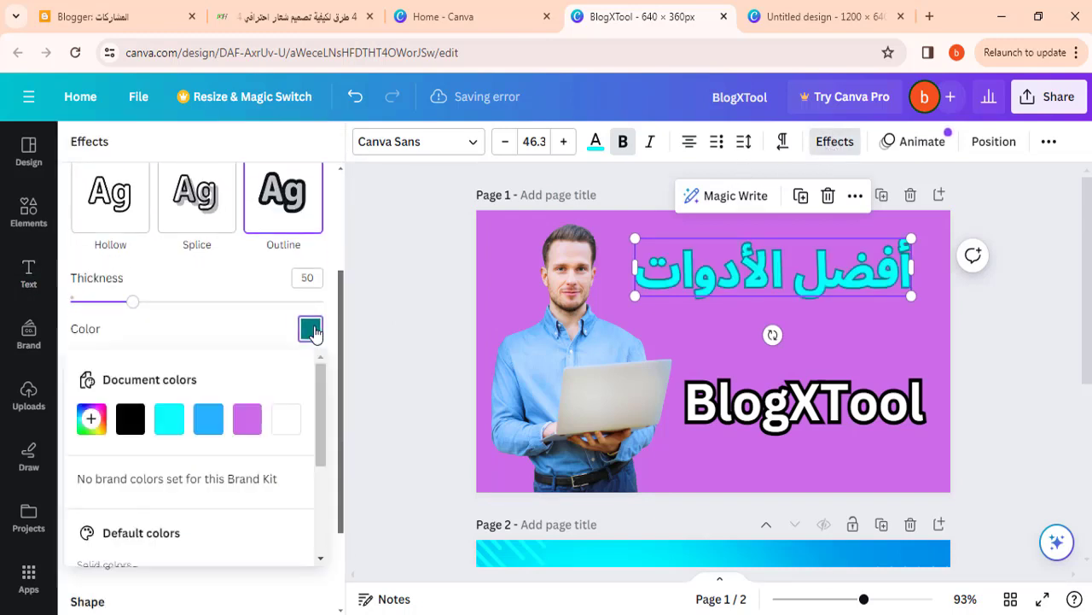
{"action": "left_click", "coordinate": [132, 419]}
{"action": "left_click_drag", "start_coordinate": [132, 301], "coordinate": [202, 303]}
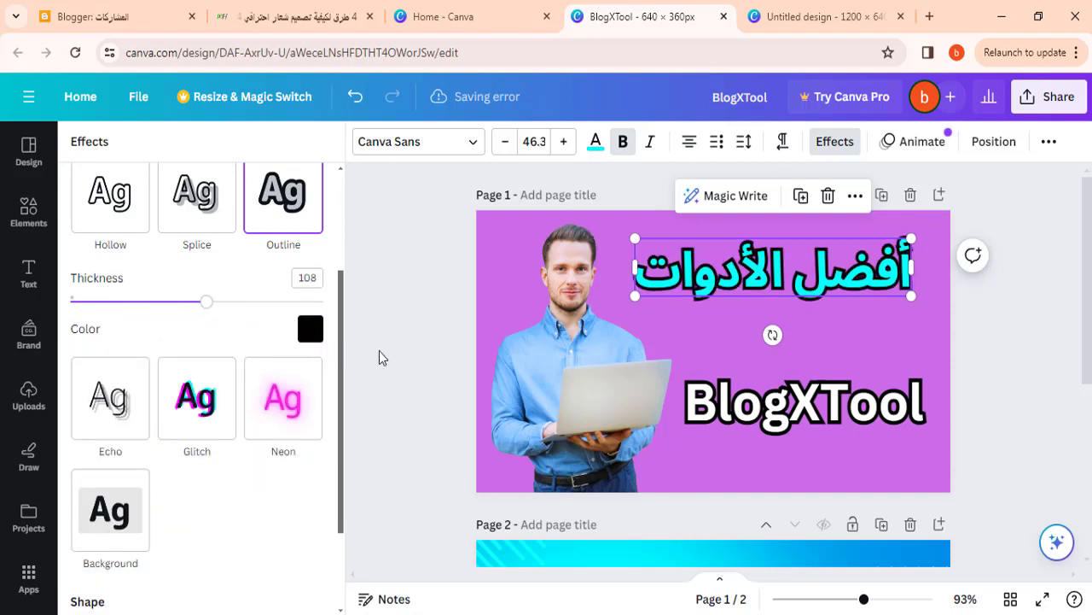
{"action": "left_click", "coordinate": [421, 372]}
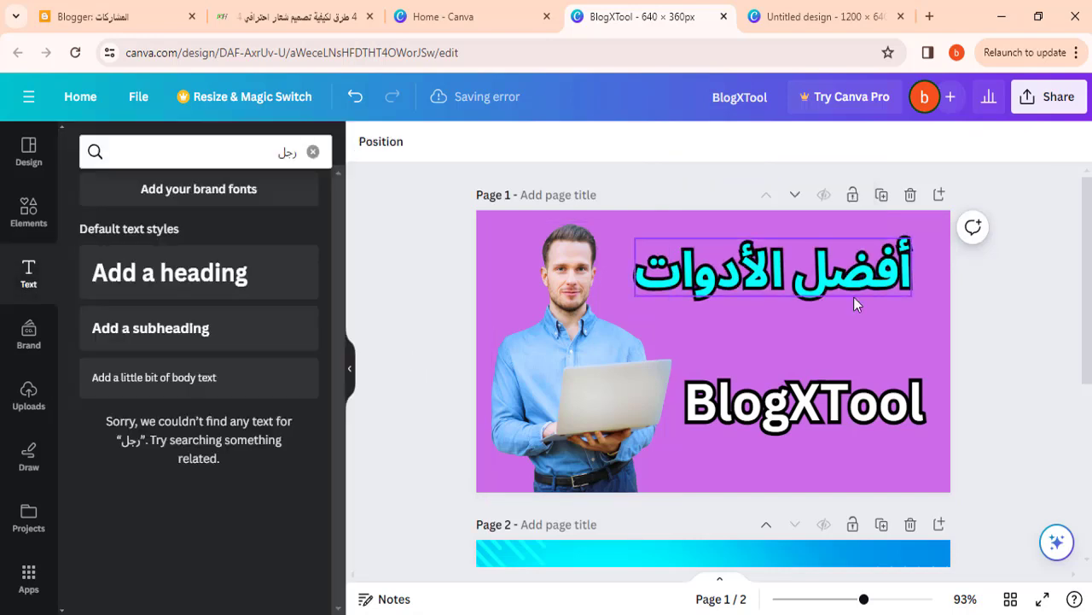
{"action": "left_click", "coordinate": [751, 282]}
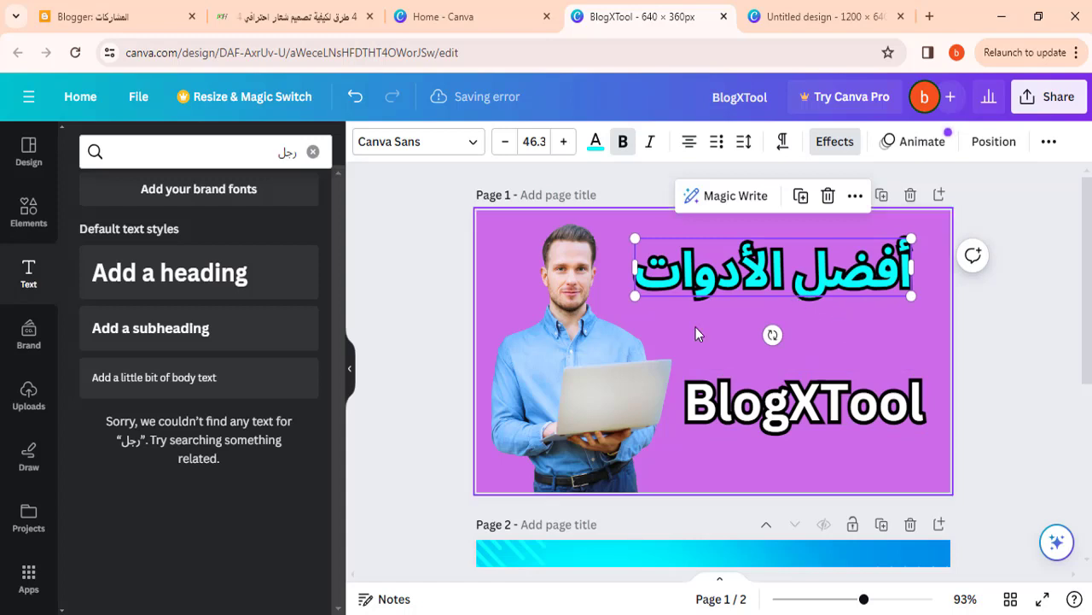
Step: Duplicate the Arabic heading below itself and nudge BlogXTool slightly lower
{"action": "left_click", "coordinate": [433, 341]}
{"action": "left_click", "coordinate": [806, 247]}
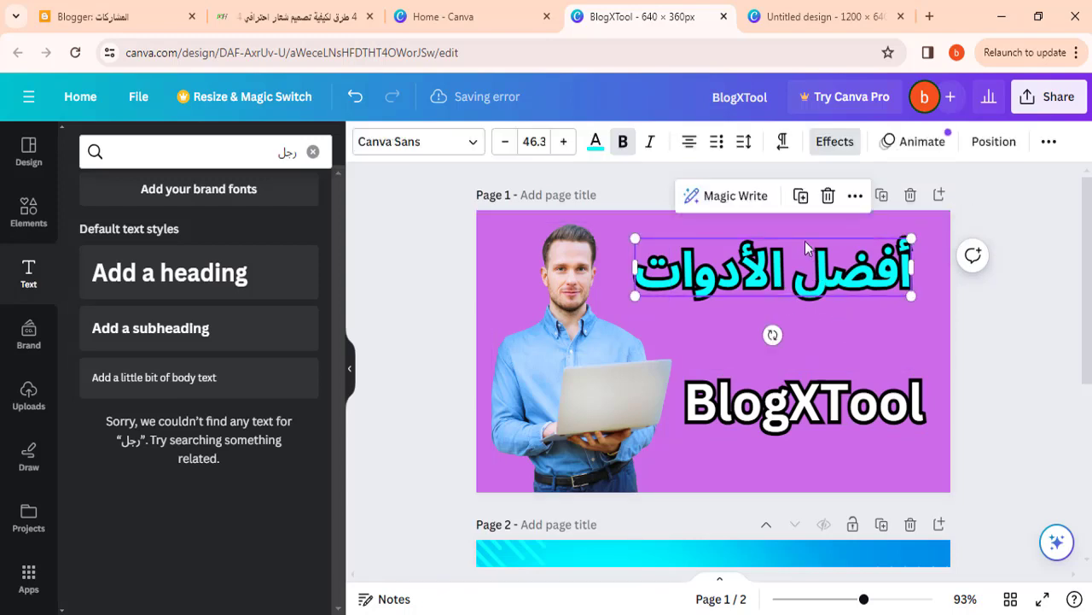
{"action": "left_click", "coordinate": [803, 198]}
{"action": "left_click_drag", "start_coordinate": [803, 290], "coordinate": [802, 322]}
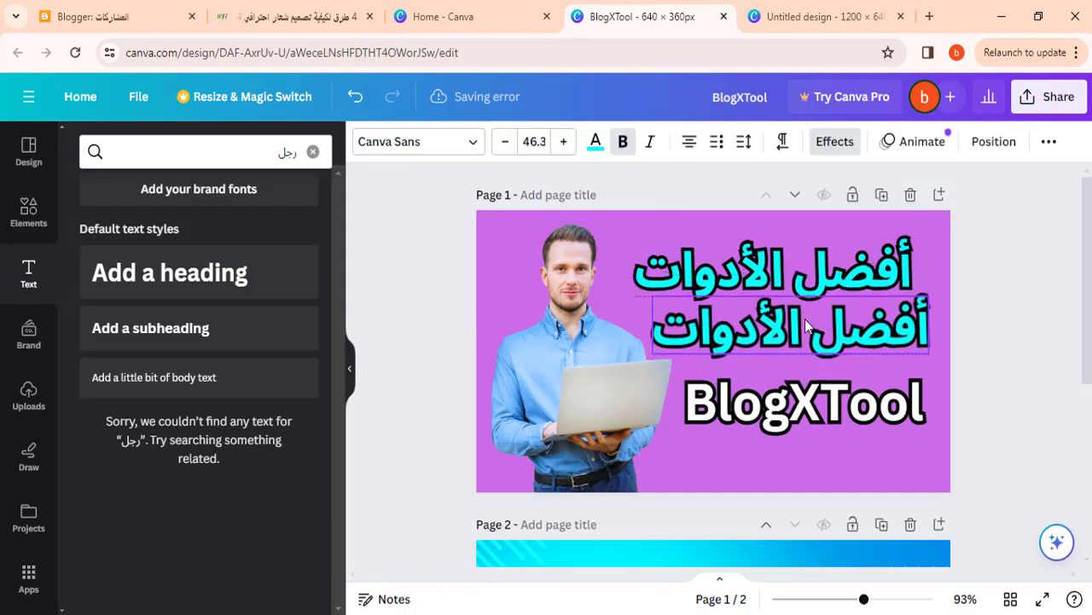
{"action": "left_click", "coordinate": [806, 408]}
{"action": "left_click_drag", "start_coordinate": [807, 408], "coordinate": [807, 425]}
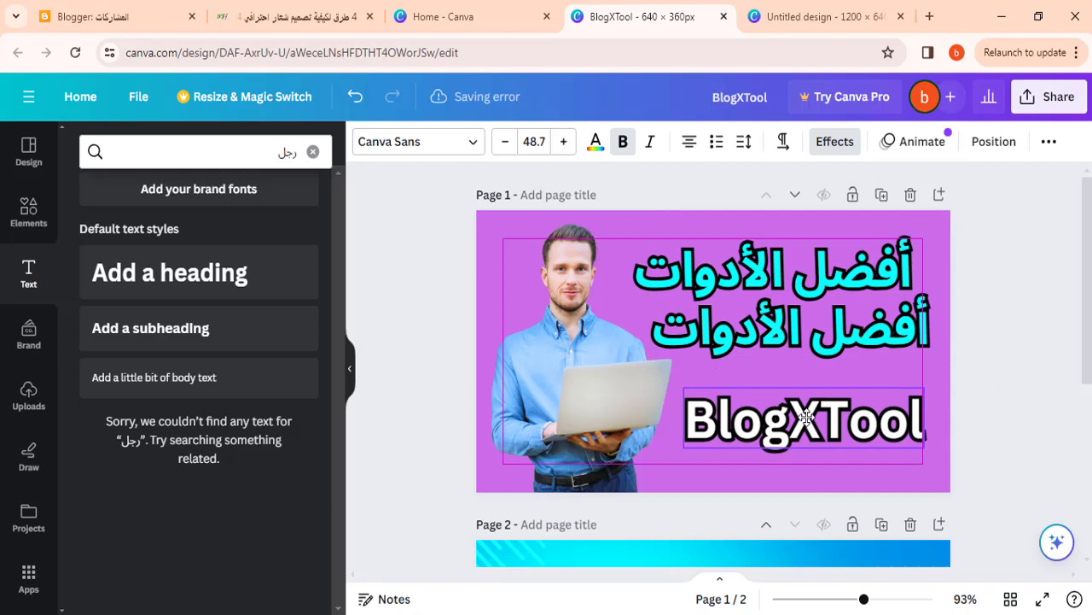
Step: Retype the copied line as 'للمدونات' and add a small body-text box
{"action": "left_click", "coordinate": [822, 319]}
{"action": "left_click", "coordinate": [823, 331]}
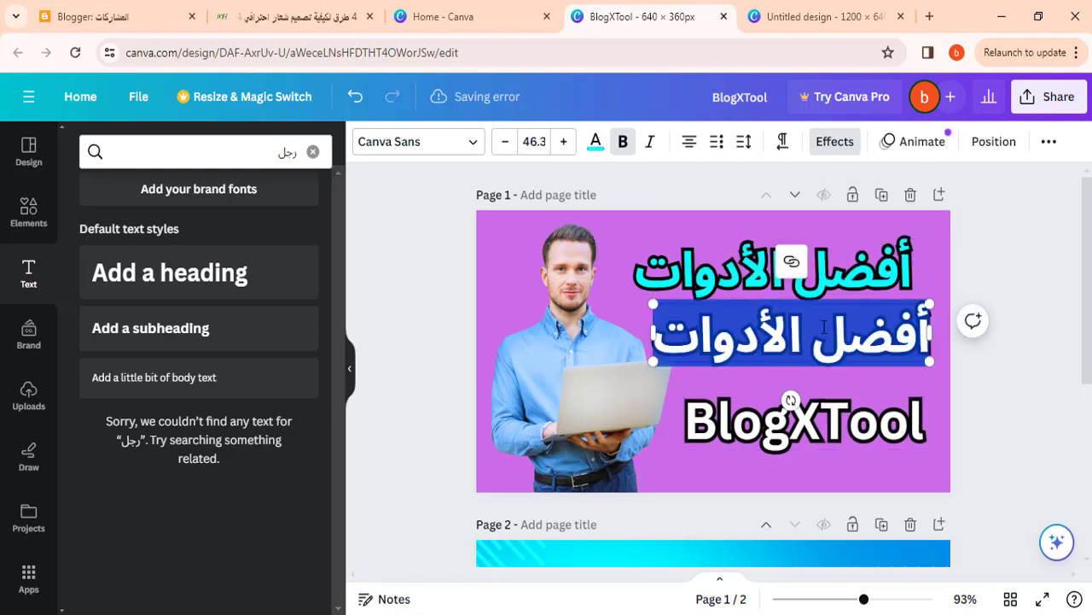
{"action": "type", "text": "للم"}
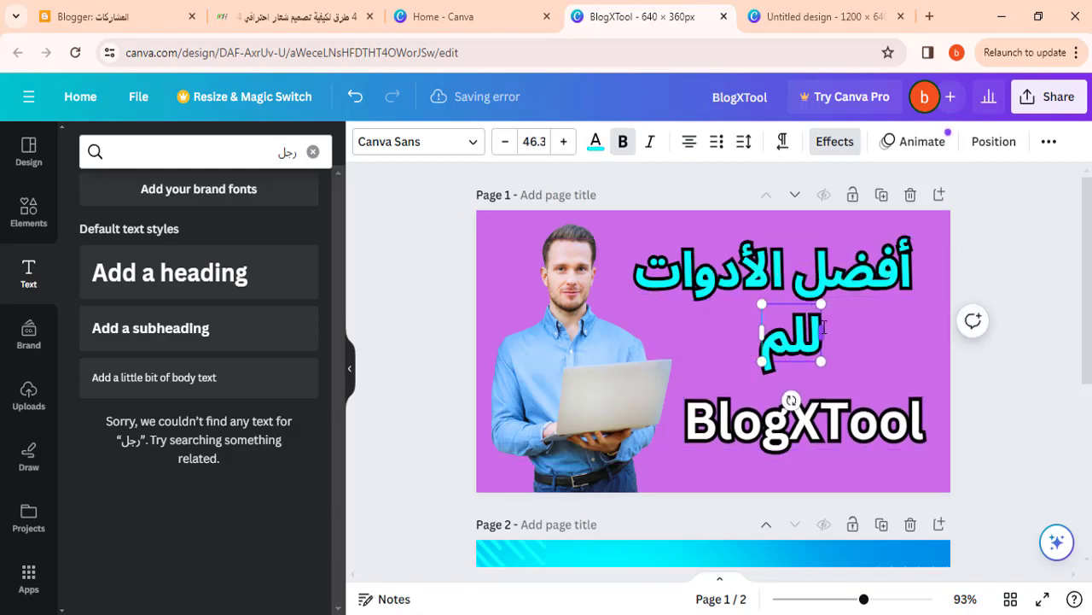
{"action": "type", "text": "دون"}
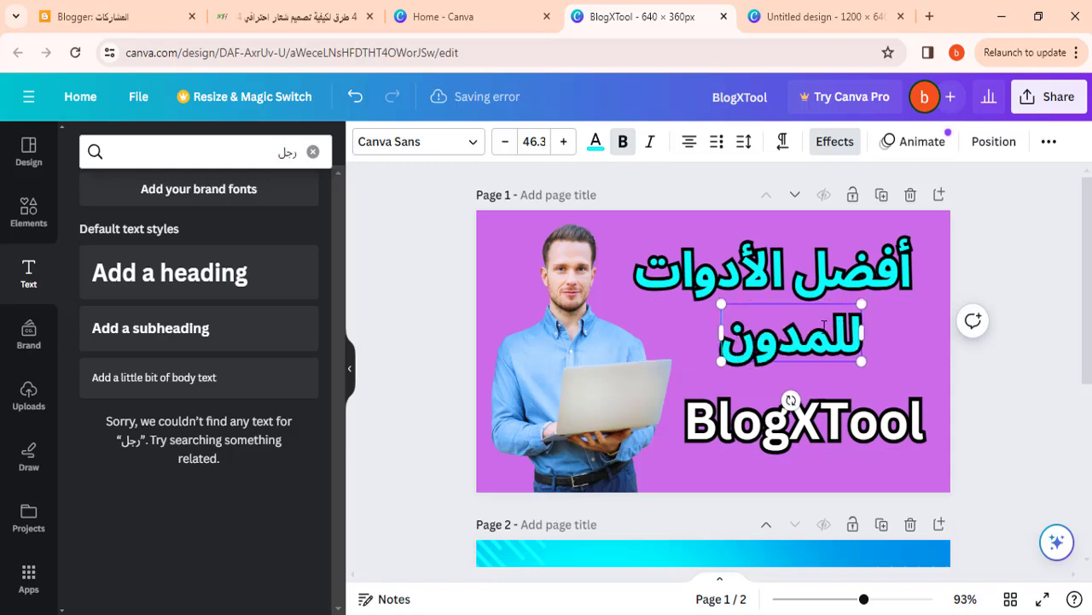
{"action": "key", "text": "BackSpace"}
{"action": "key", "text": "BackSpace"}
{"action": "key", "text": "BackSpace"}
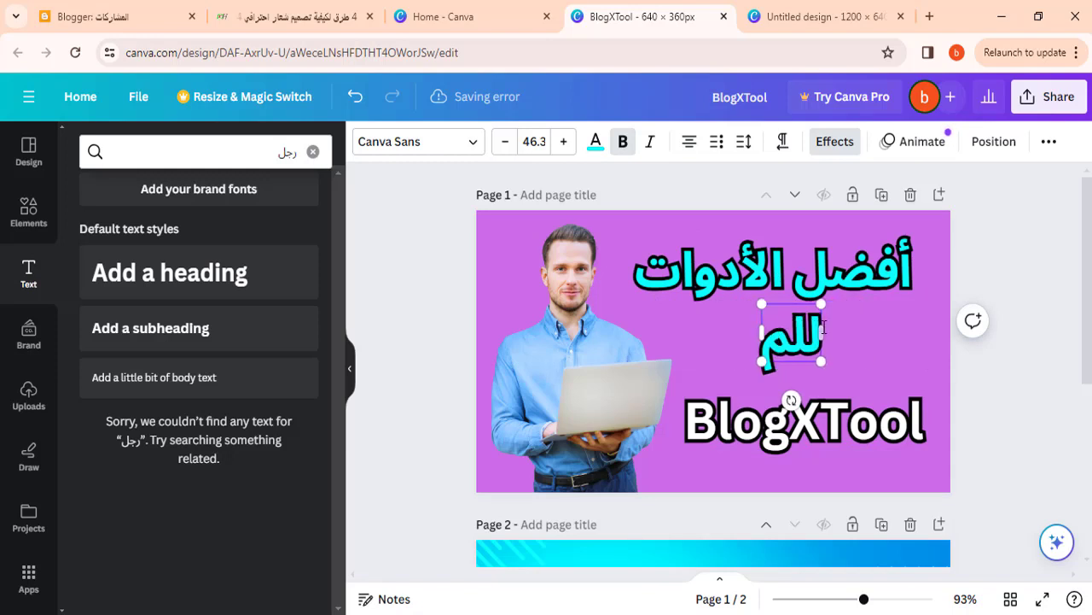
{"action": "key", "text": "BackSpace"}
{"action": "key", "text": "BackSpace"}
{"action": "key", "text": "BackSpace"}
{"action": "type", "text": "لل"}
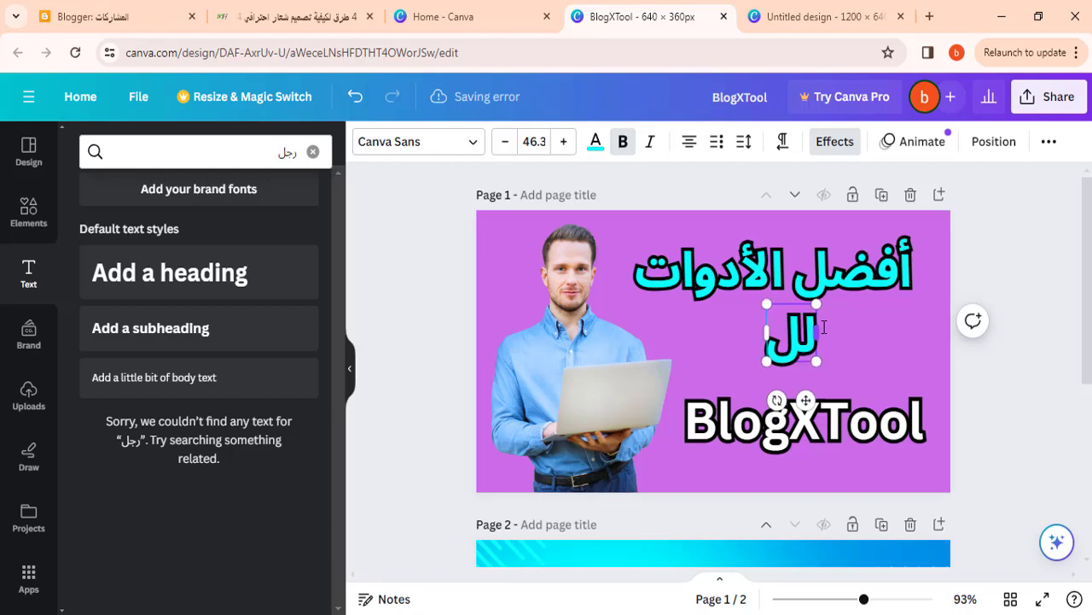
{"action": "type", "text": "مدو"}
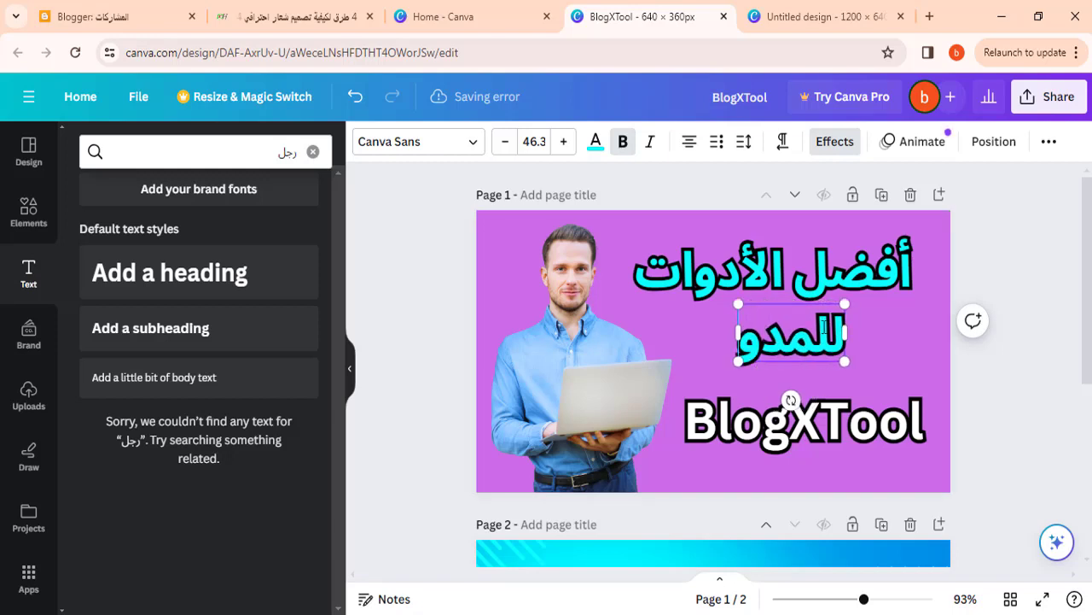
{"action": "type", "text": "نات"}
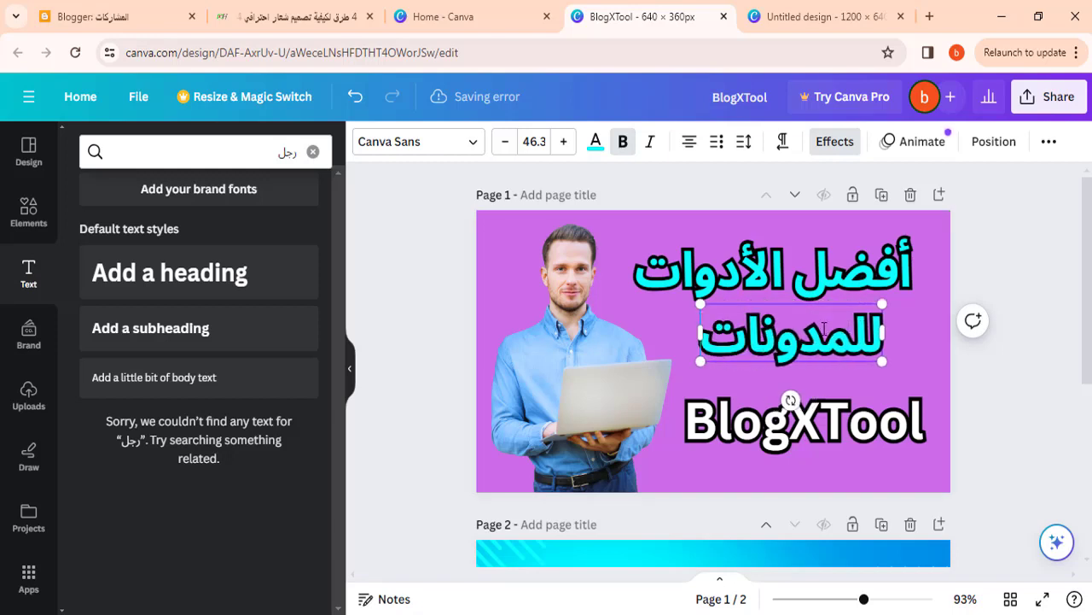
{"action": "left_click", "coordinate": [439, 410]}
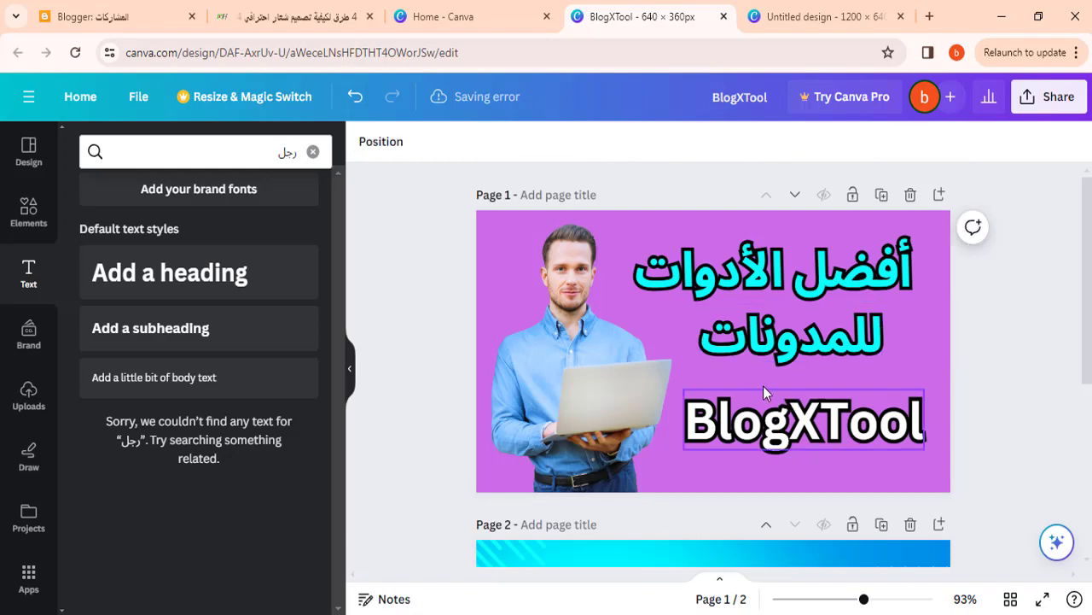
{"action": "left_click", "coordinate": [773, 344]}
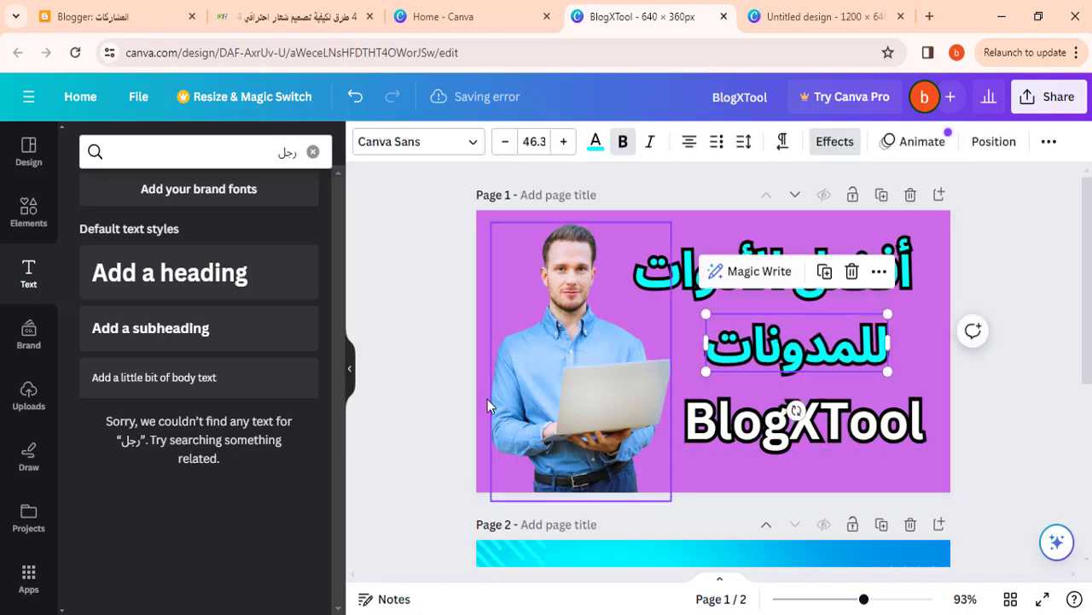
{"action": "left_click", "coordinate": [442, 391]}
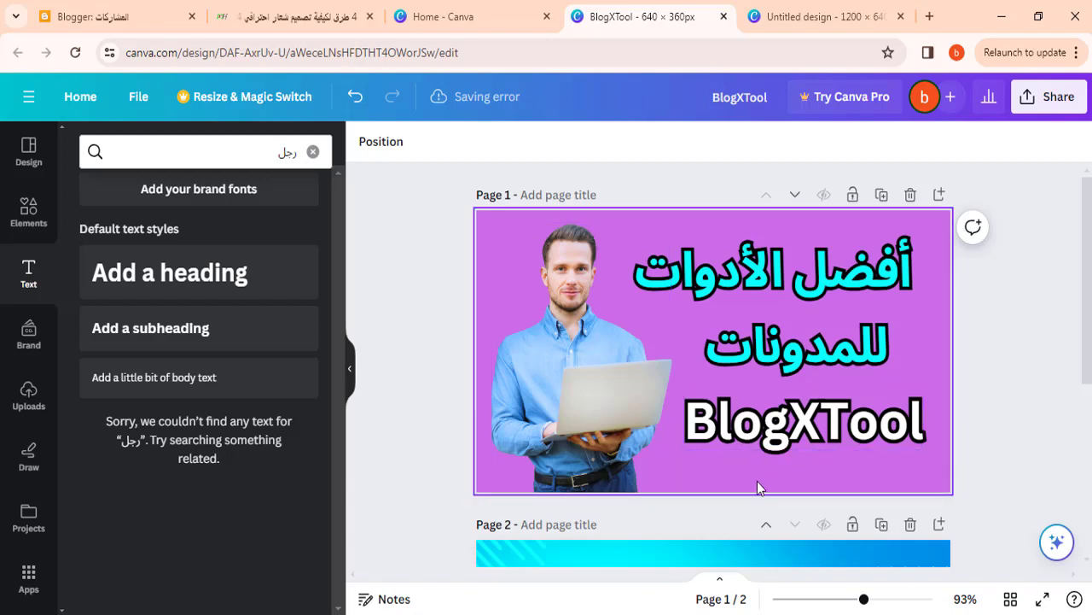
{"action": "left_click", "coordinate": [152, 376]}
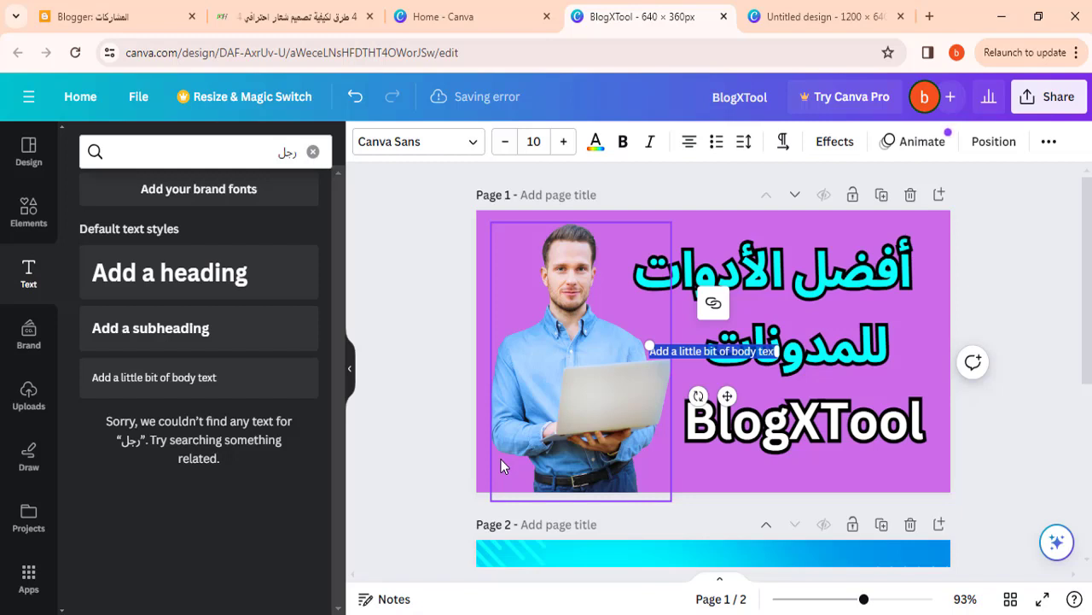
Step: Open the live blog blogxtool.blogspot.com from Blogger and select its full address
{"action": "left_click", "coordinate": [166, 24]}
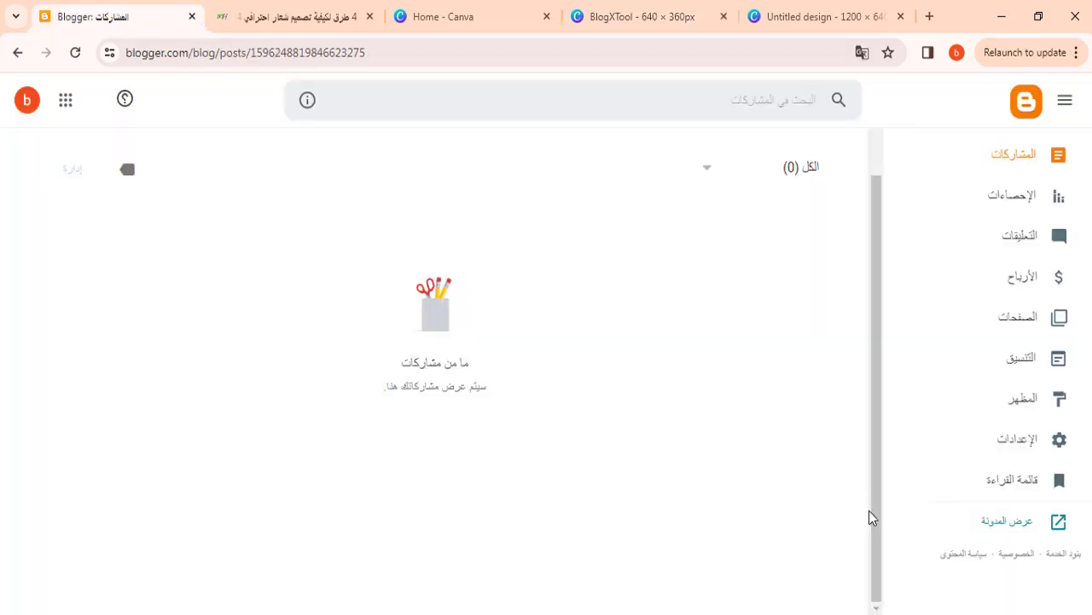
{"action": "left_click", "coordinate": [990, 522]}
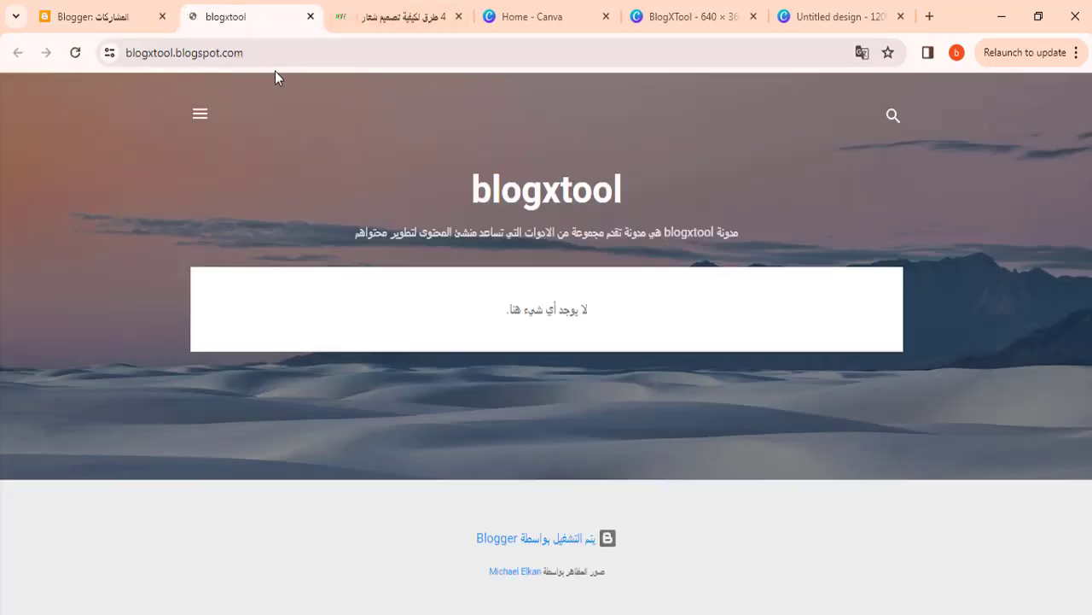
{"action": "left_click", "coordinate": [273, 52]}
{"action": "left_click", "coordinate": [197, 55]}
{"action": "double_click", "coordinate": [242, 55]}
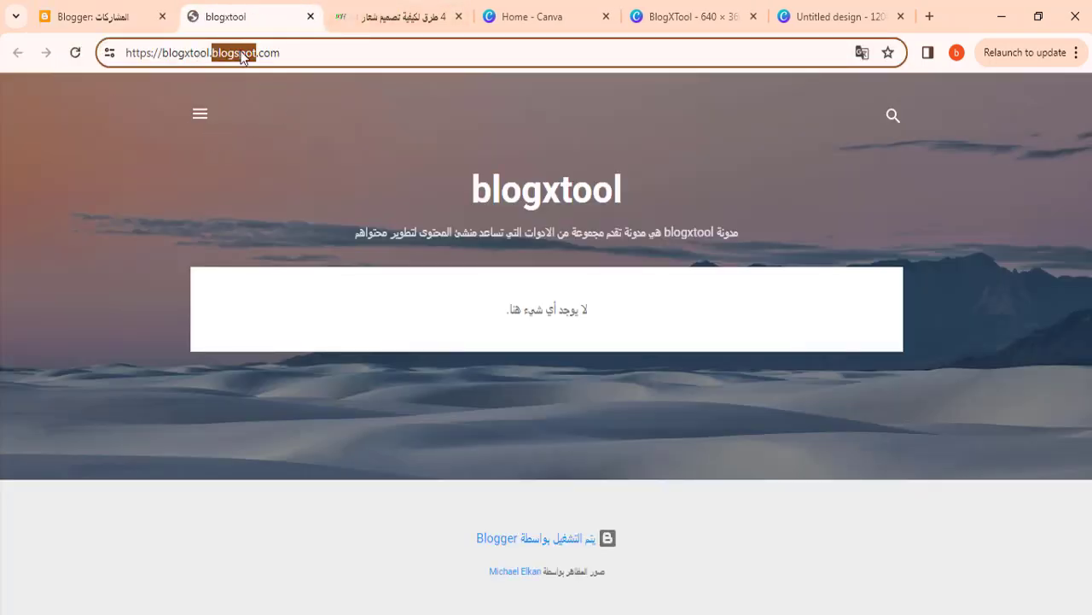
{"action": "left_click_drag", "start_coordinate": [126, 52], "coordinate": [309, 150]}
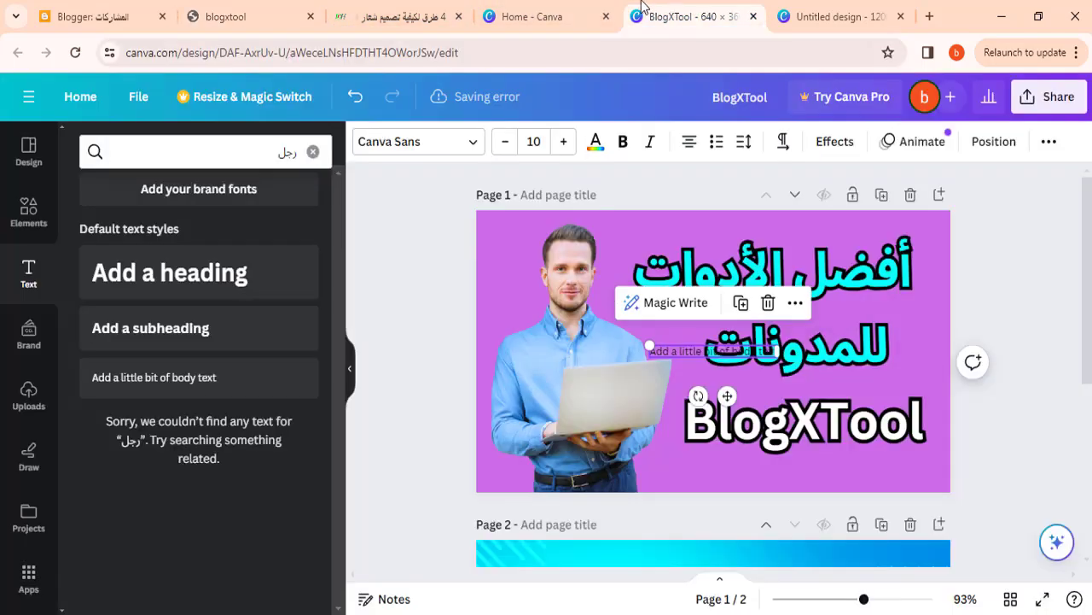
{"action": "left_click", "coordinate": [645, 8]}
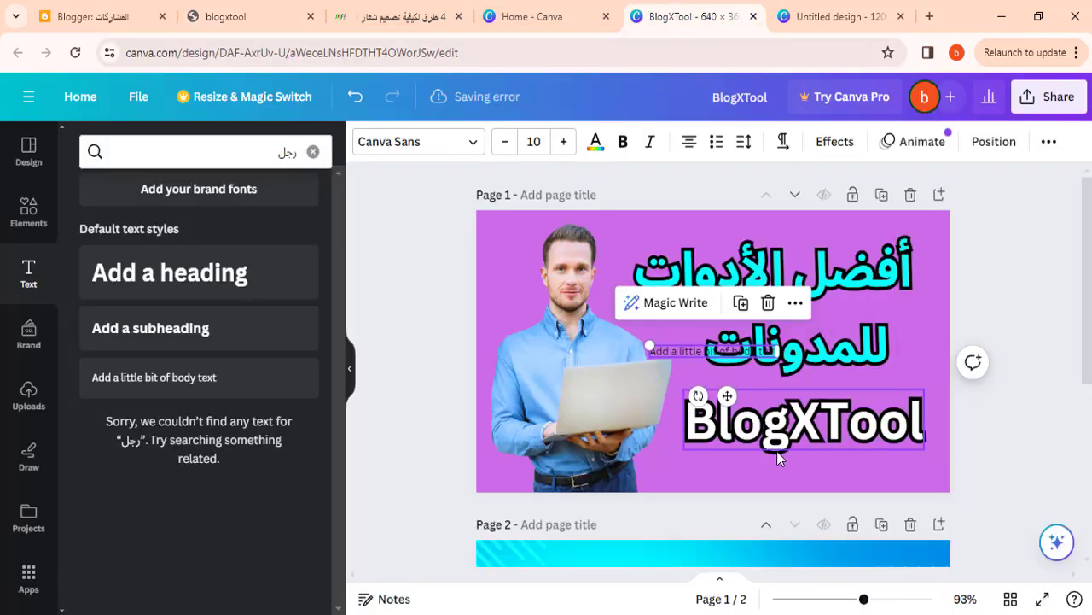
{"action": "double_click", "coordinate": [696, 352]}
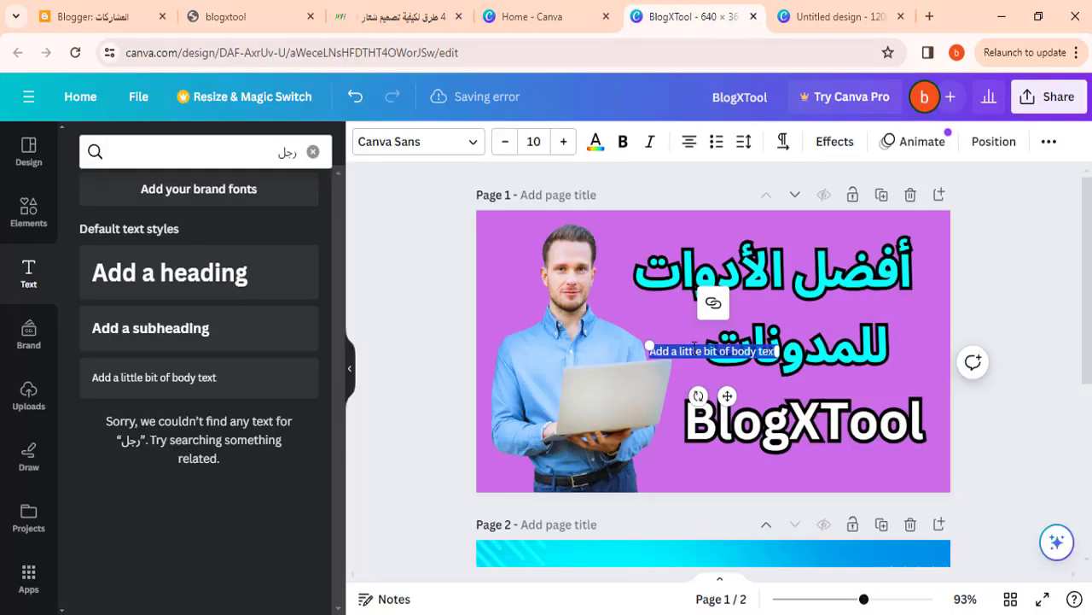
{"action": "left_click", "coordinate": [714, 302]}
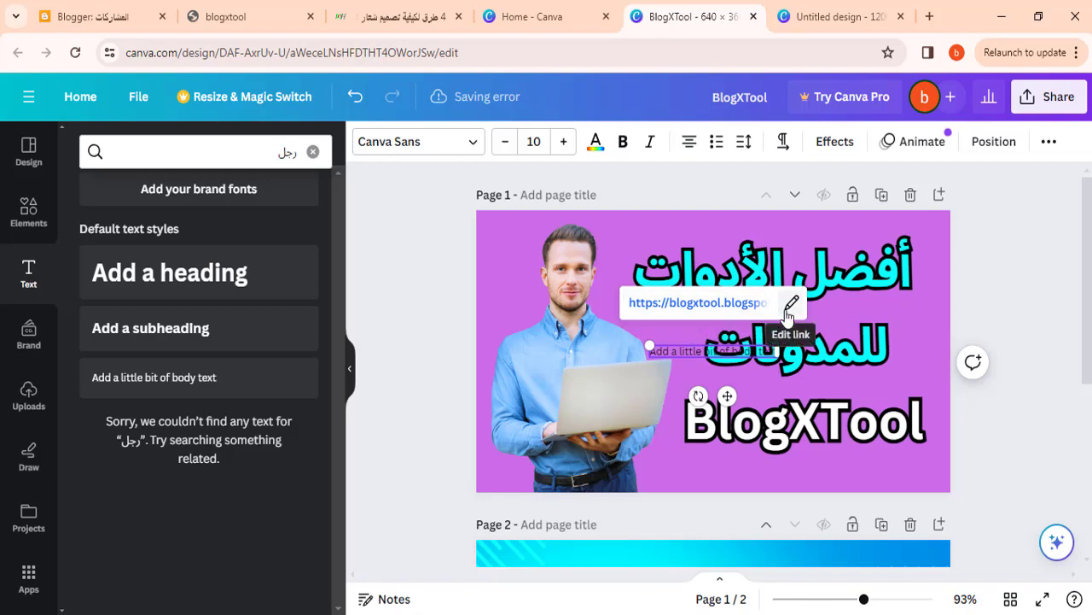
{"action": "left_click", "coordinate": [1063, 372]}
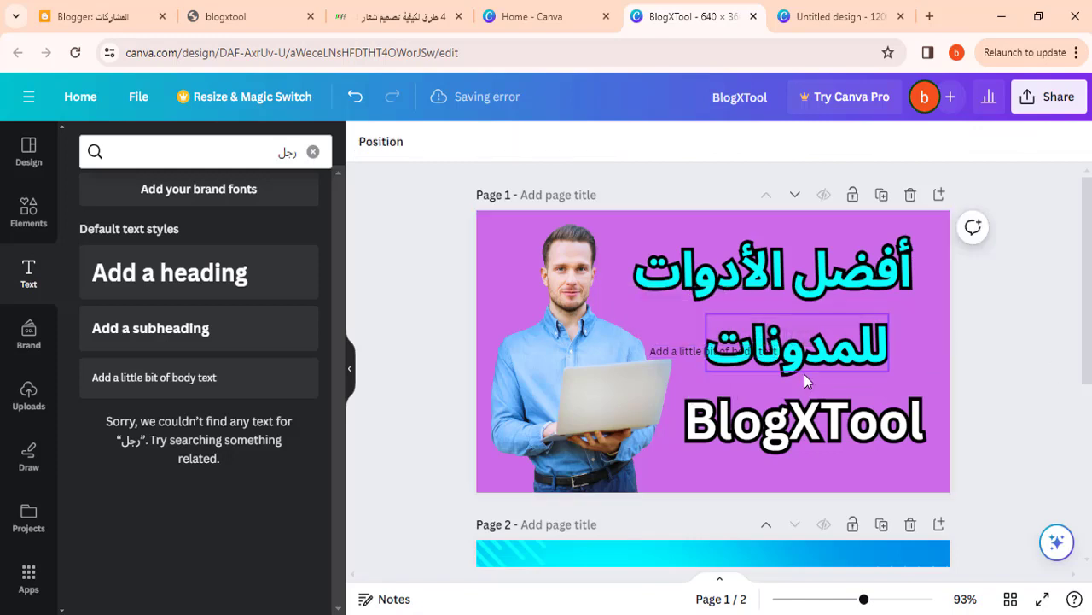
{"action": "left_click", "coordinate": [695, 354]}
{"action": "left_click_drag", "start_coordinate": [695, 354], "coordinate": [777, 474]}
{"action": "double_click", "coordinate": [777, 475]}
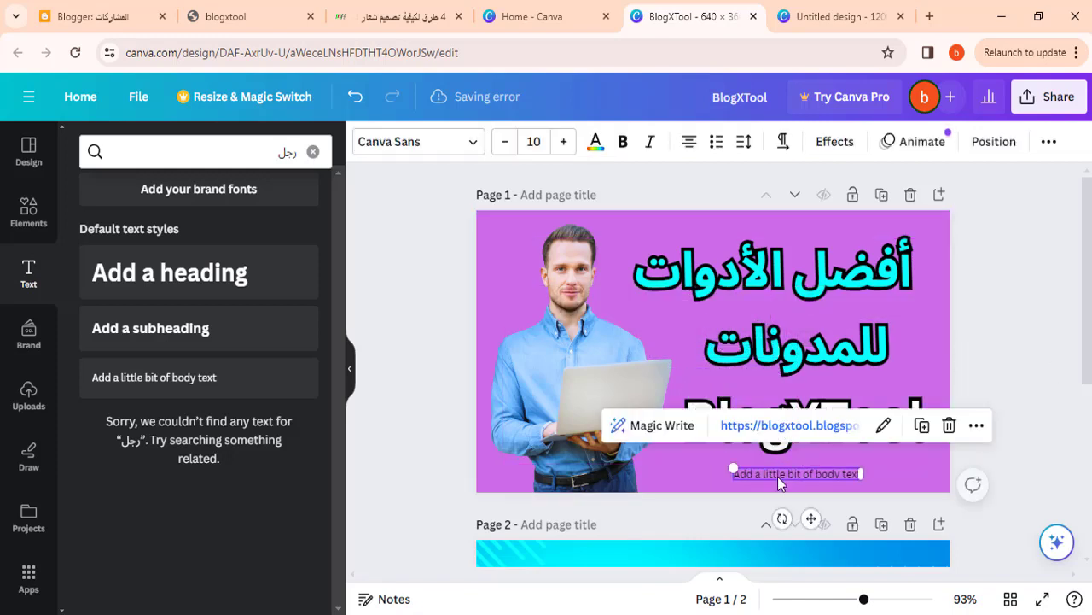
{"action": "key", "text": "BackSpace"}
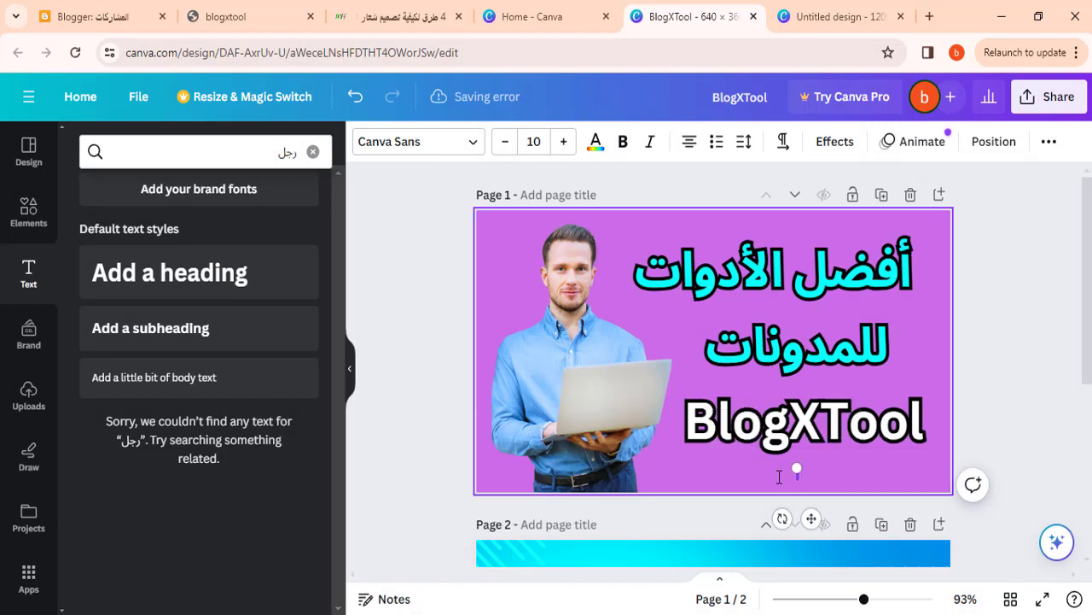
{"action": "type", "text": "https://blogxtool.blogspot.com"}
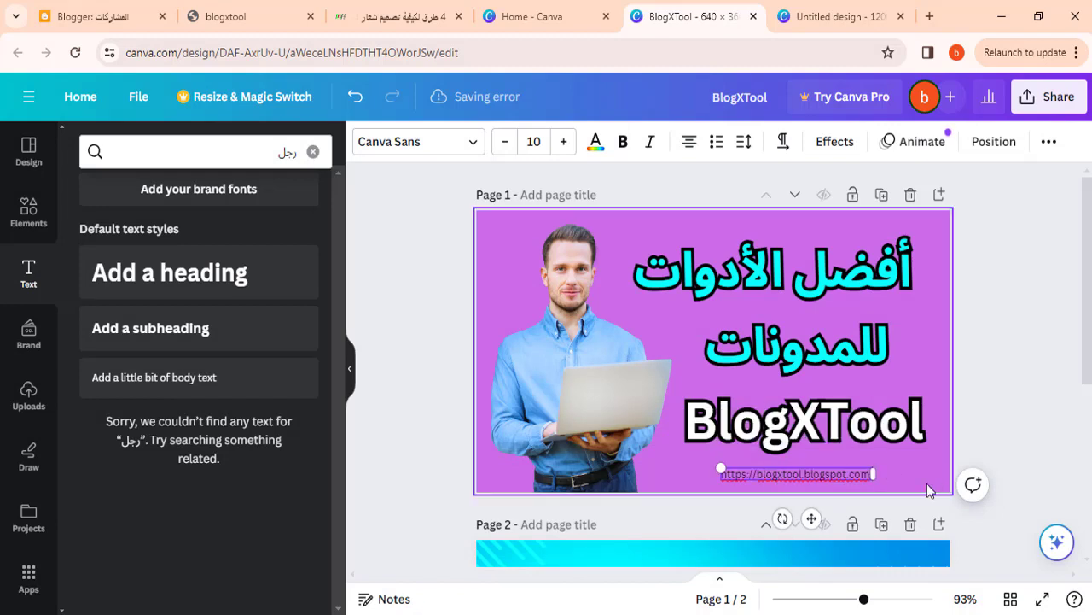
Step: Make the blog address text bold and white
{"action": "triple_click", "coordinate": [822, 474]}
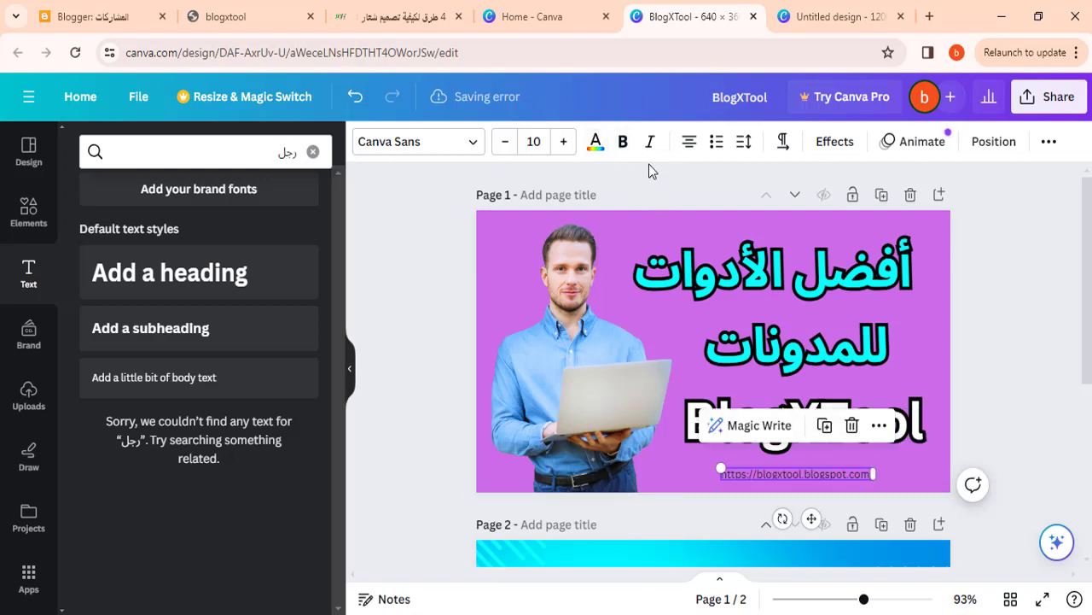
{"action": "left_click", "coordinate": [623, 147]}
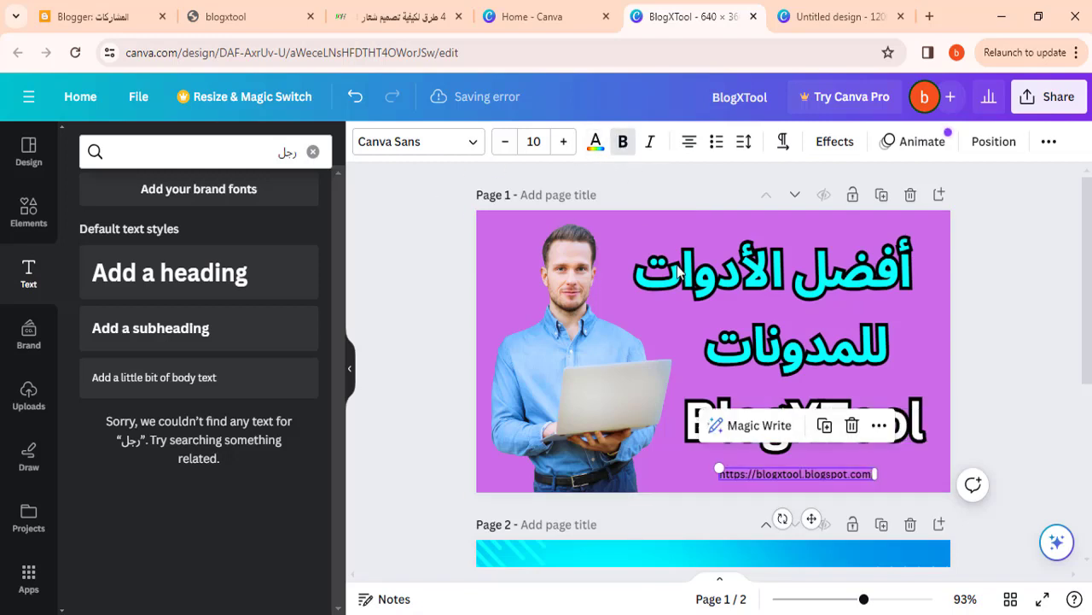
{"action": "left_click", "coordinate": [595, 147]}
{"action": "left_click", "coordinate": [300, 251]}
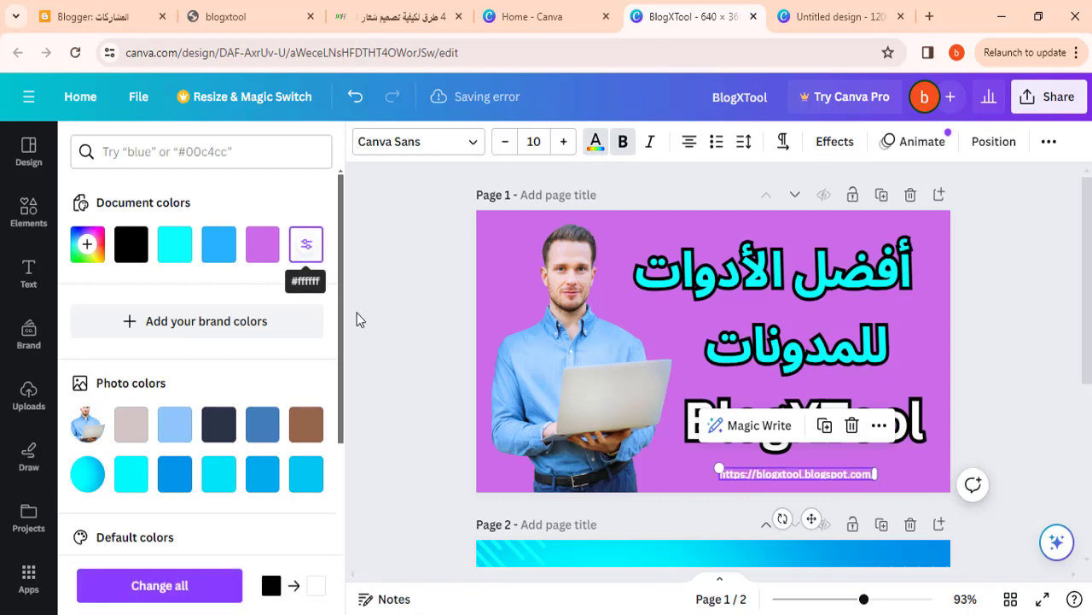
{"action": "left_click", "coordinate": [388, 367]}
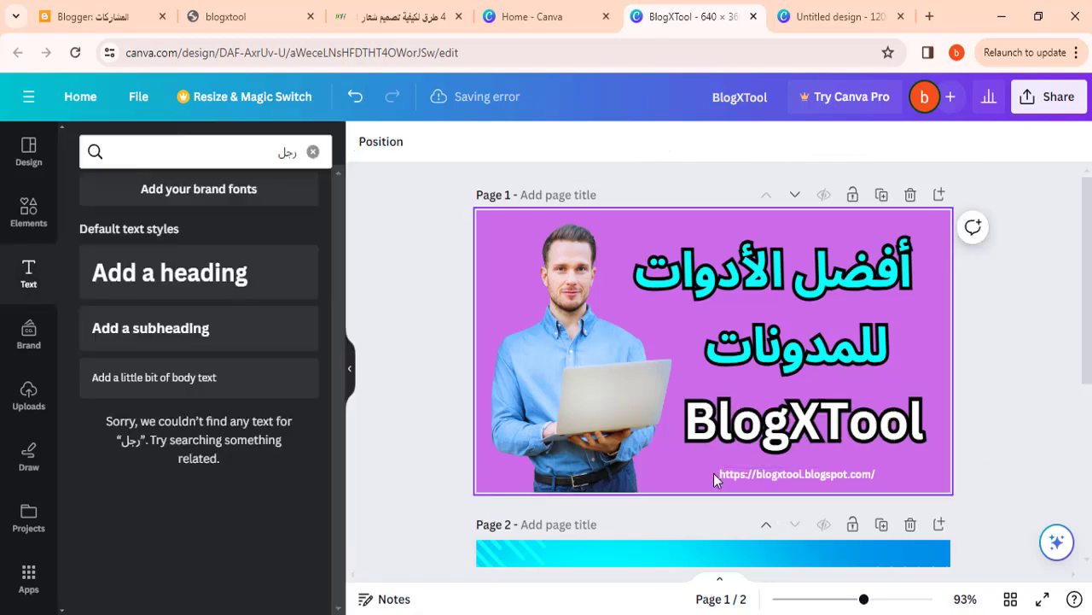
{"action": "left_click", "coordinate": [738, 483]}
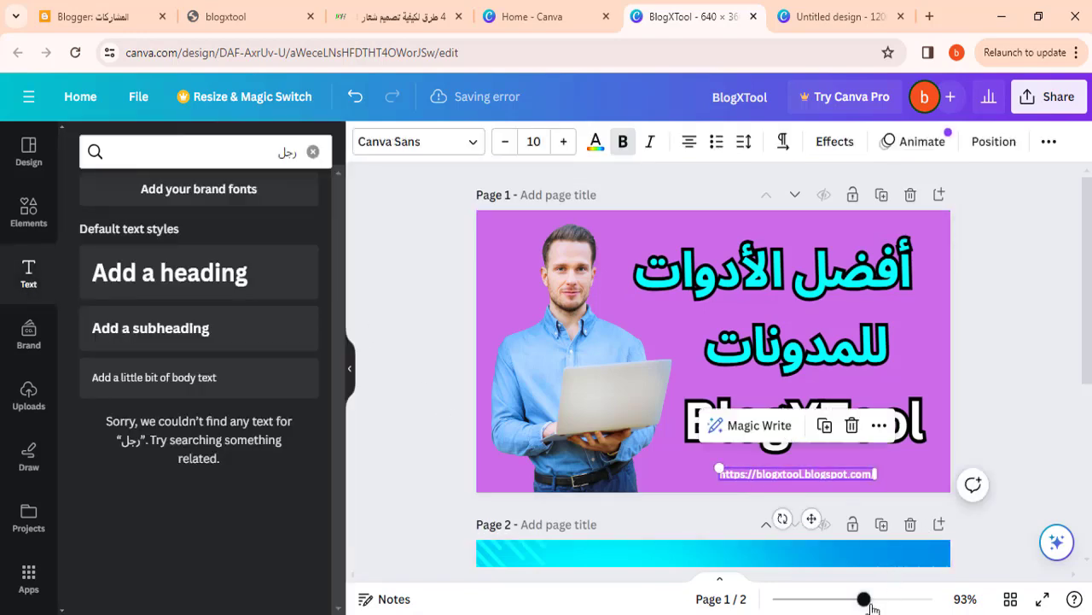
Step: Drag the URL line so it sits centred directly beneath BlogXTool
{"action": "left_click_drag", "start_coordinate": [865, 600], "coordinate": [887, 599]}
{"action": "scroll", "coordinate": [705, 487], "scroll_direction": "down", "scroll_amount": 3}
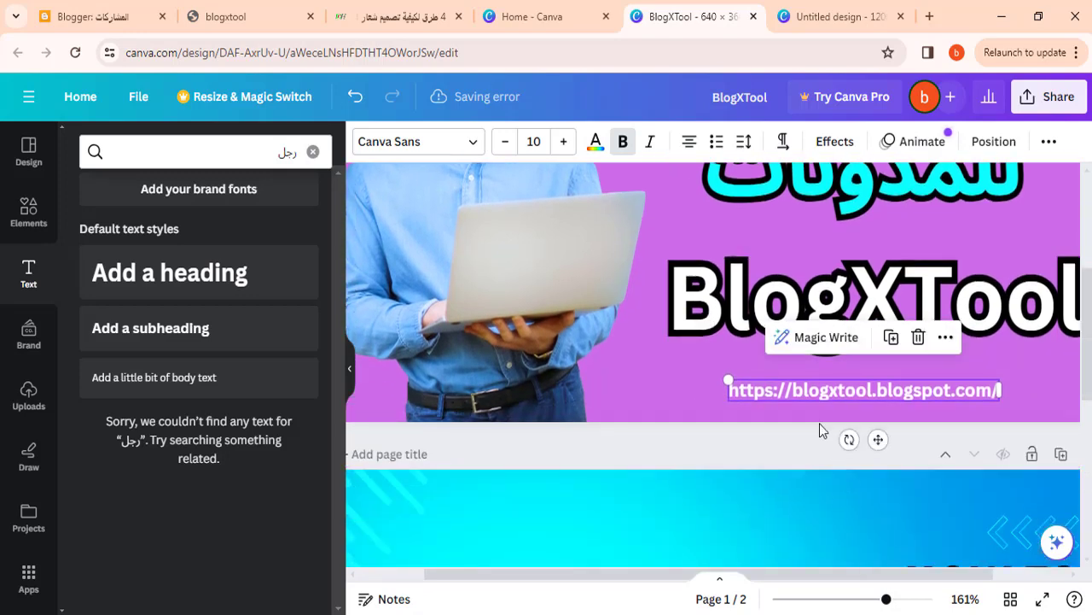
{"action": "left_click", "coordinate": [775, 391]}
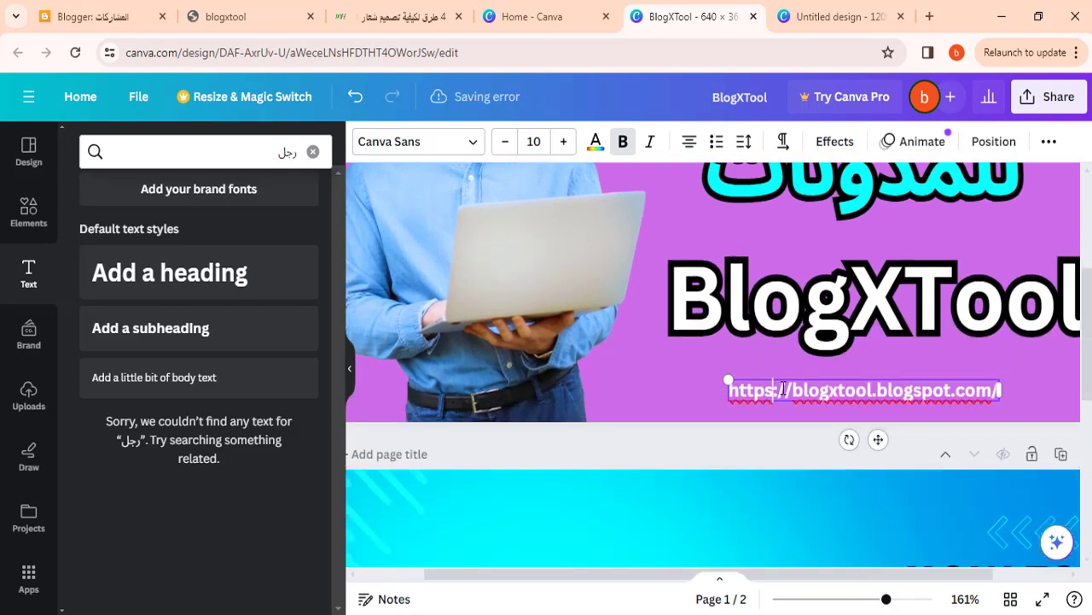
{"action": "left_click", "coordinate": [485, 444]}
{"action": "left_click_drag", "start_coordinate": [772, 392], "coordinate": [849, 376]}
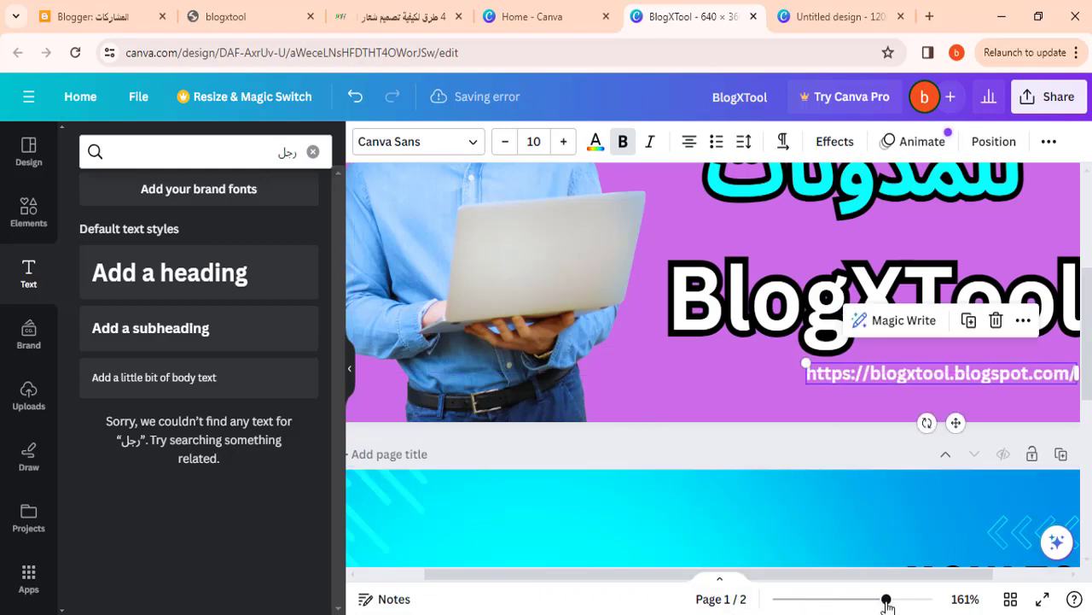
{"action": "left_click_drag", "start_coordinate": [887, 600], "coordinate": [881, 600]}
{"action": "mouse_move", "coordinate": [872, 371]}
{"action": "left_mouse_down"}
{"action": "mouse_move", "coordinate": [890, 385]}
{"action": "mouse_move", "coordinate": [787, 388]}
{"action": "left_mouse_up"}
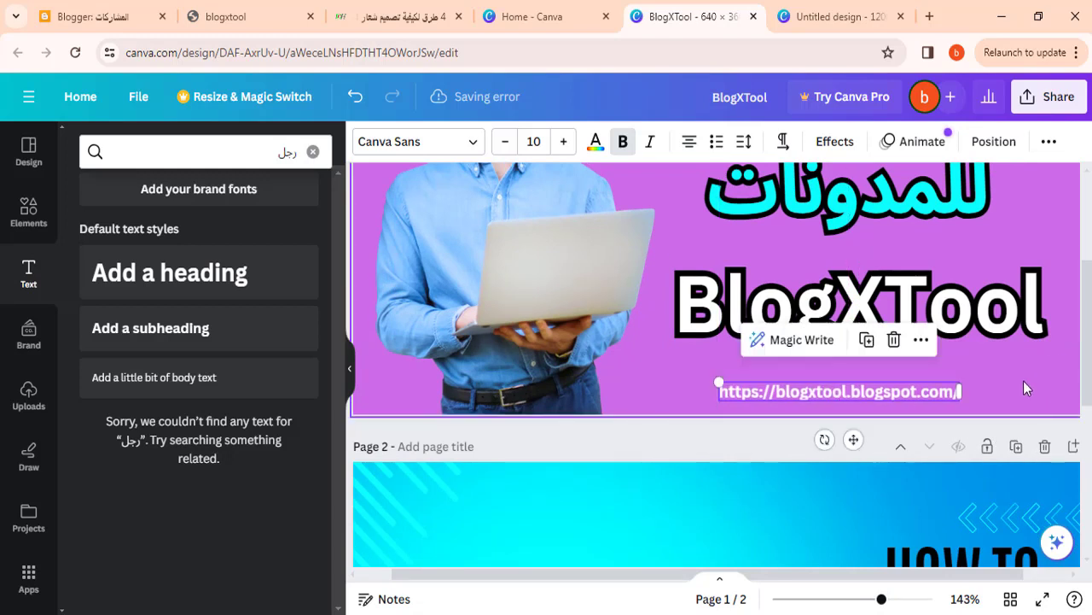
Step: Enter the search query 'كرة ارضية انترنت' and copy it
{"action": "left_click", "coordinate": [560, 437]}
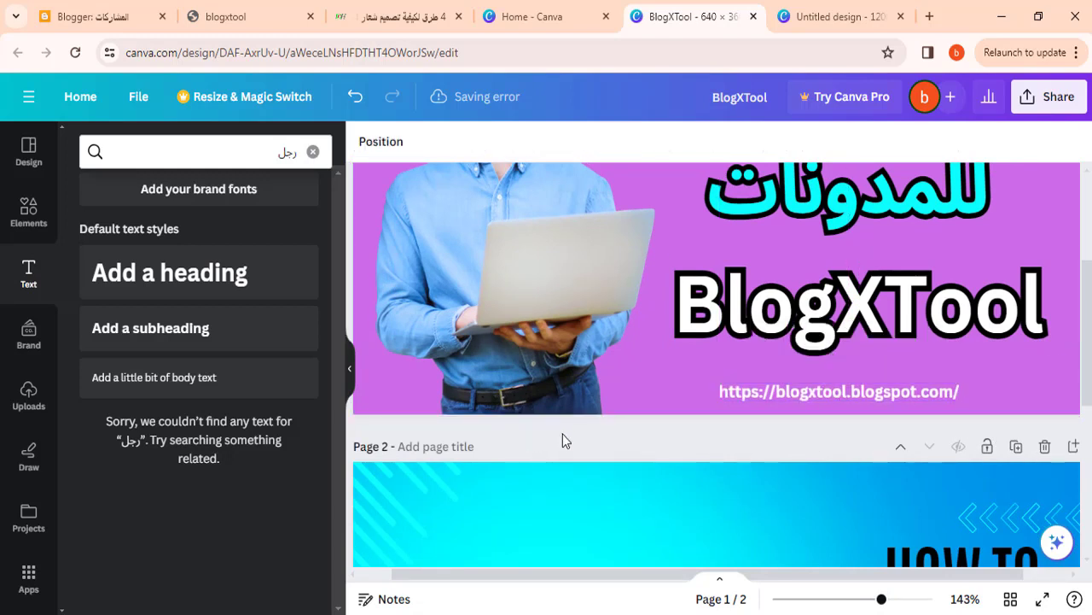
{"action": "double_click", "coordinate": [225, 158]}
{"action": "type", "text": "كرة ارضية انترن"}
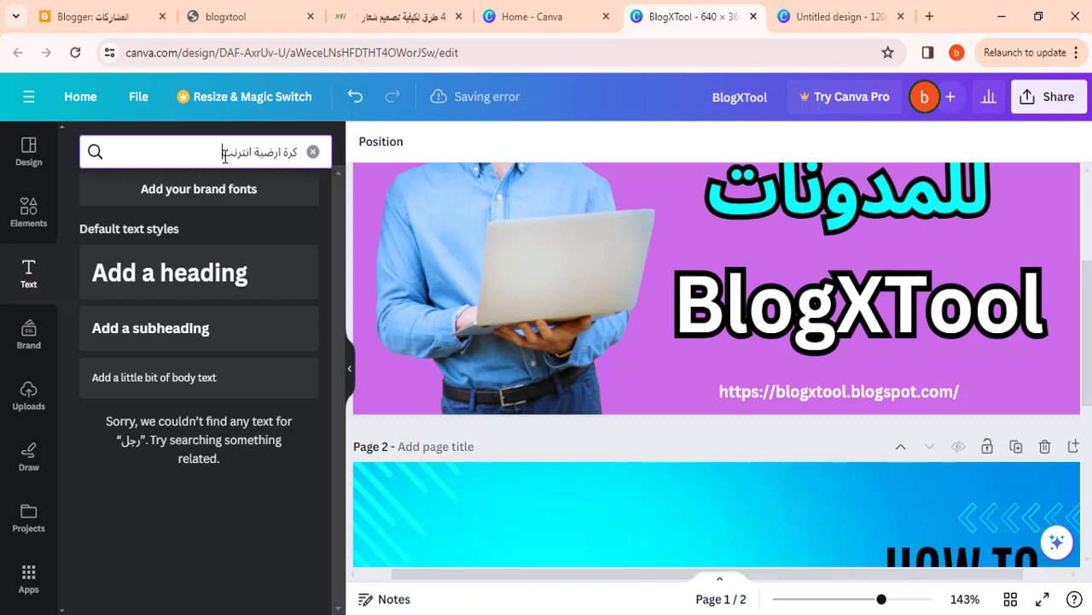
{"action": "type", "text": "ت"}
{"action": "key", "text": "Return"}
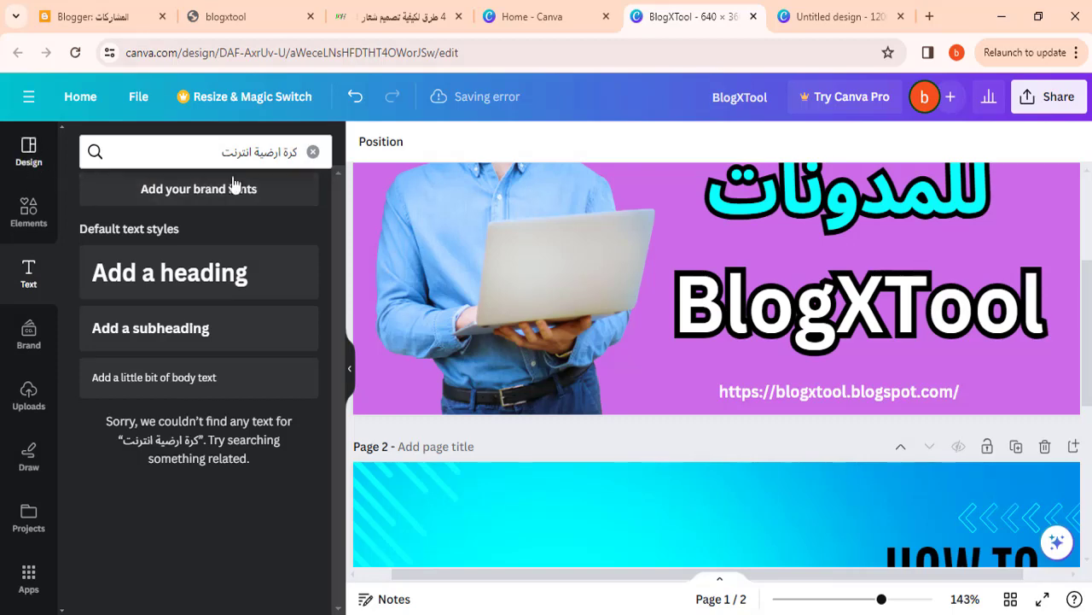
{"action": "left_click", "coordinate": [232, 165]}
{"action": "key", "text": "ctrl+shift+Left"}
{"action": "key", "text": "ctrl+shift+Left"}
{"action": "key", "text": "ctrl+shift+Left"}
{"action": "key", "text": "ctrl+c"}
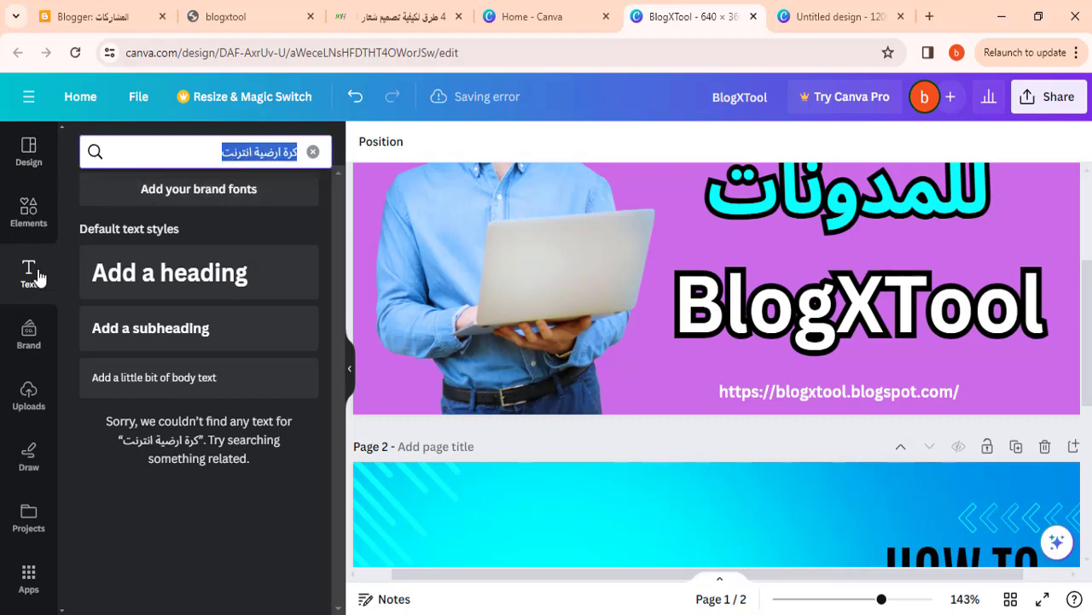
Step: Search Elements for 'كرة ارضية انترنت'
{"action": "left_click", "coordinate": [30, 154]}
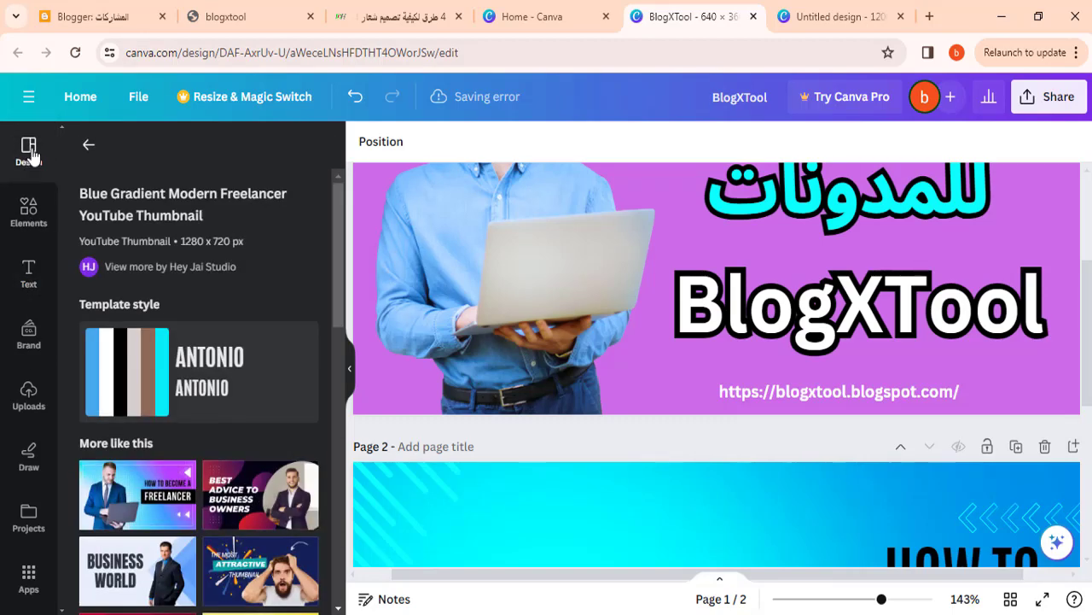
{"action": "left_click", "coordinate": [88, 144]}
{"action": "left_click", "coordinate": [144, 154]}
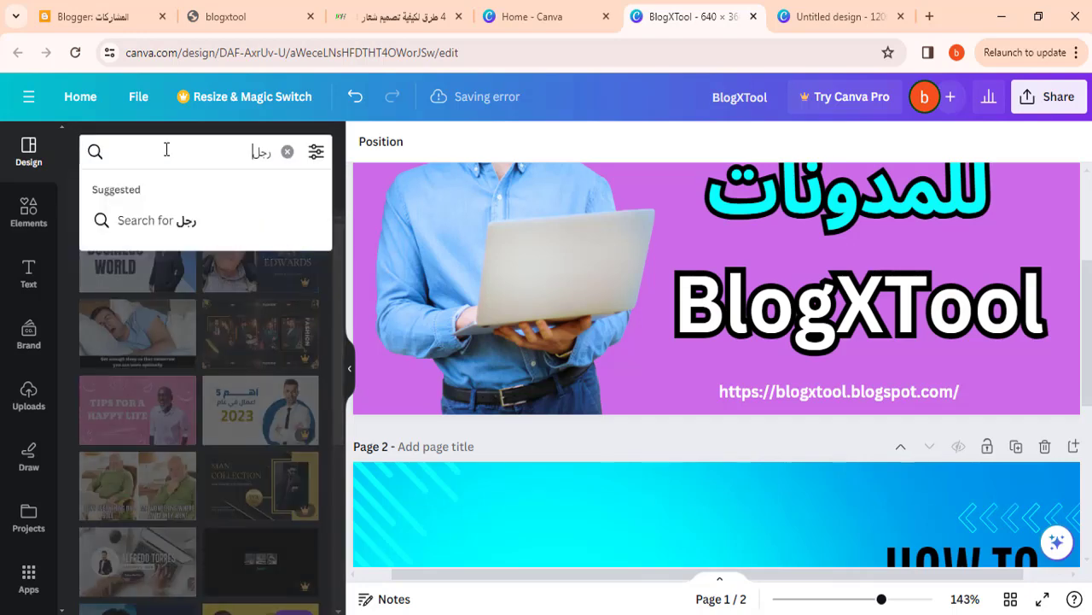
{"action": "key", "text": "ctrl+v"}
{"action": "left_click", "coordinate": [32, 214]}
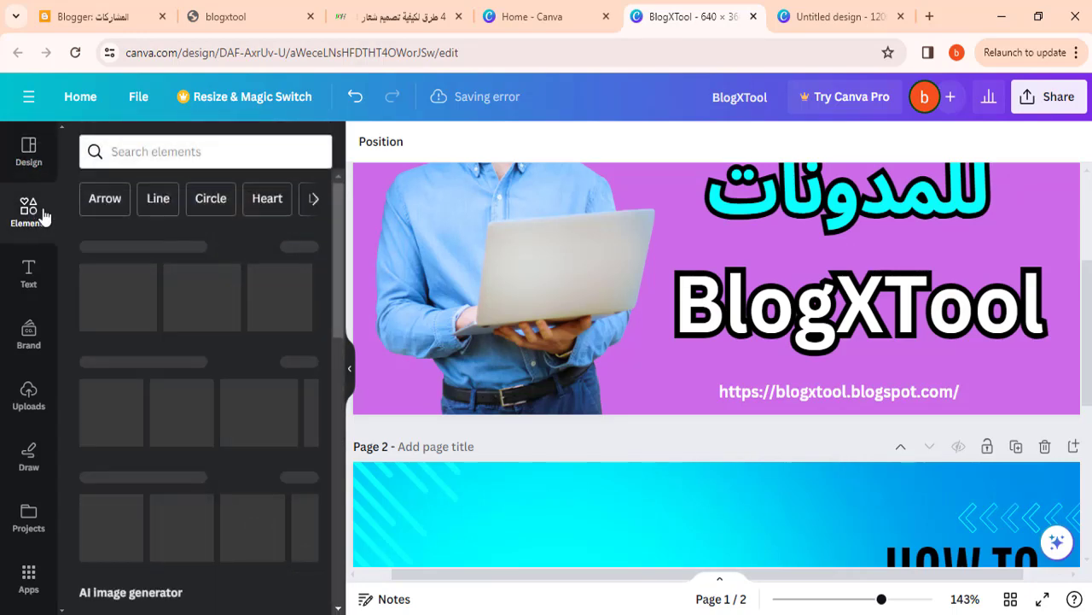
{"action": "left_click", "coordinate": [144, 152]}
{"action": "key", "text": "ctrl+v"}
{"action": "key", "text": "Return"}
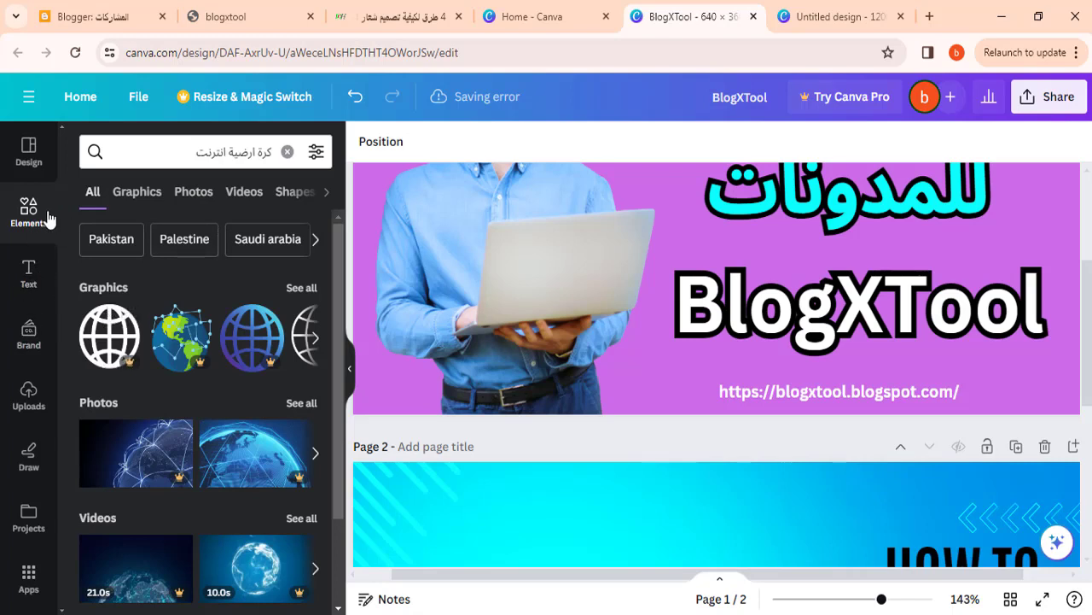
Step: Browse the globe graphics and drag the outlined globe onto the thumbnail
{"action": "scroll", "coordinate": [199, 336], "scroll_direction": "down", "scroll_amount": 1}
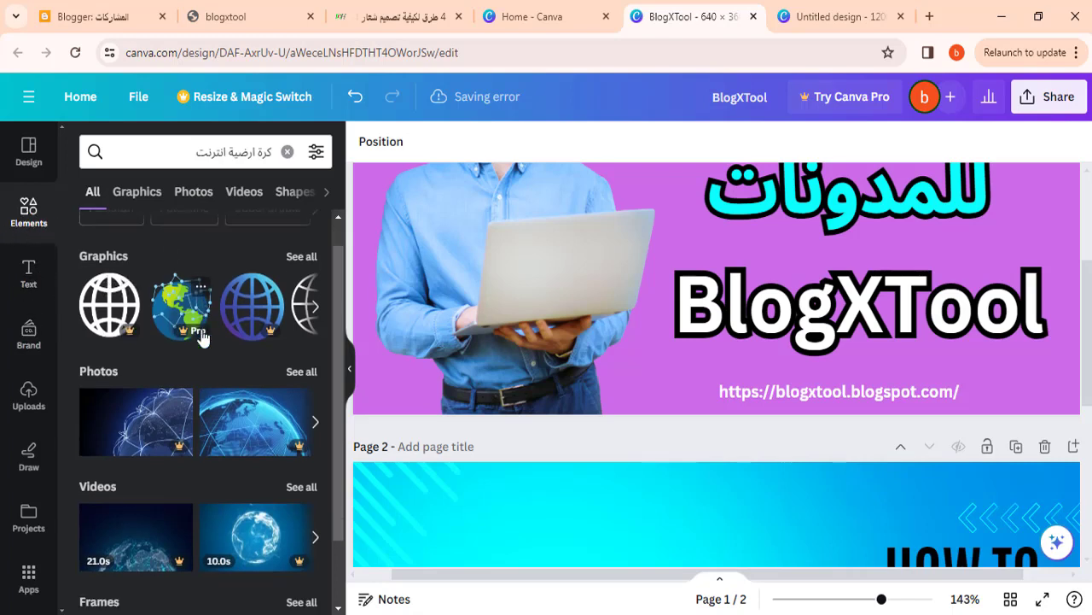
{"action": "scroll", "coordinate": [201, 338], "scroll_direction": "down", "scroll_amount": 2}
{"action": "scroll", "coordinate": [204, 338], "scroll_direction": "up", "scroll_amount": 3}
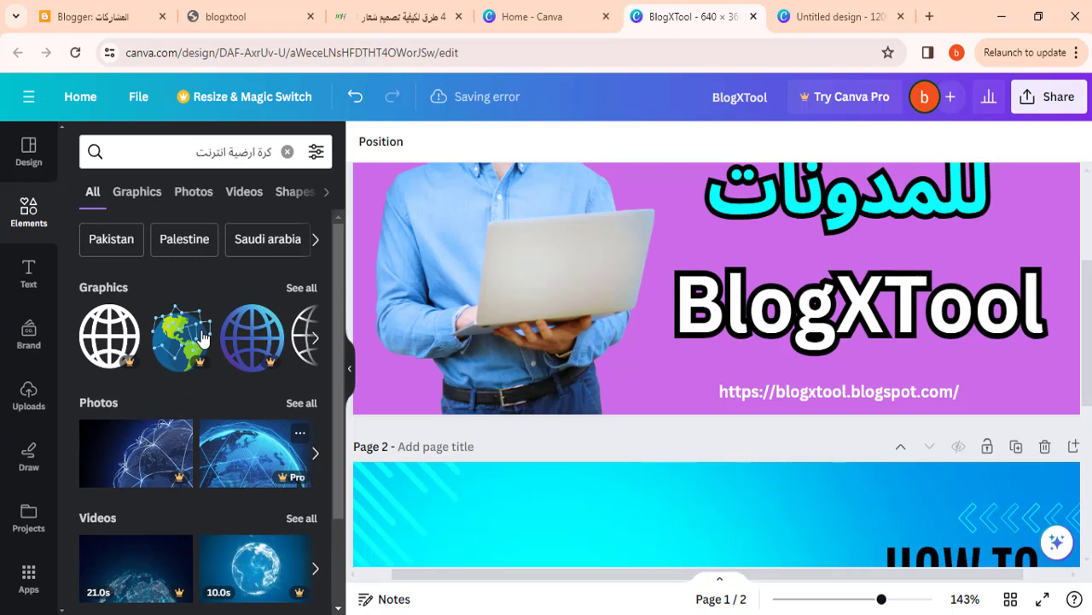
{"action": "left_click", "coordinate": [316, 338]}
{"action": "left_click", "coordinate": [316, 338]}
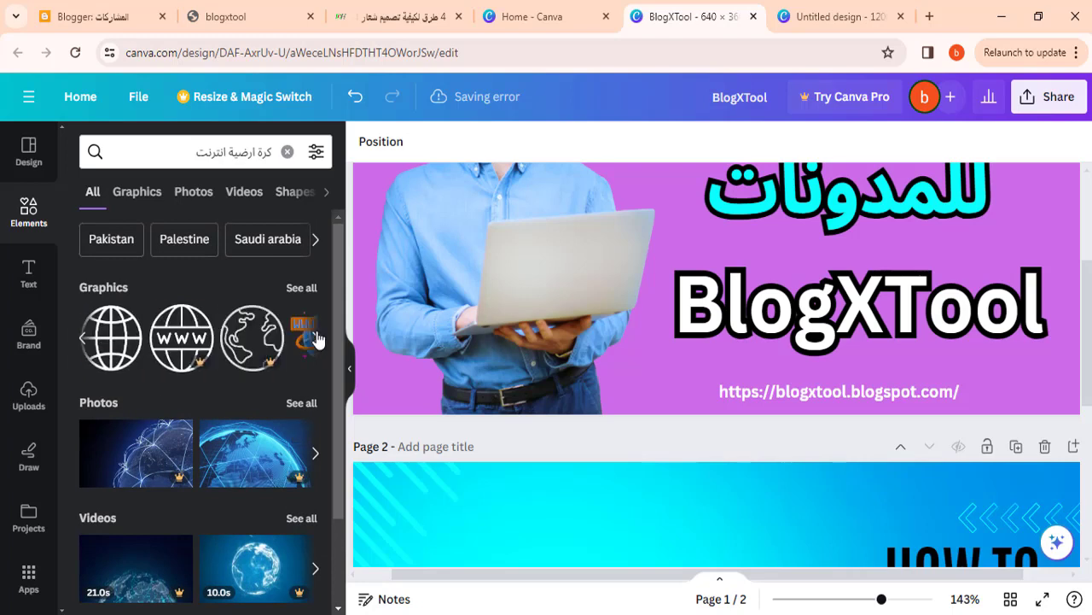
{"action": "mouse_move", "coordinate": [110, 337]}
{"action": "left_click_drag", "start_coordinate": [117, 346], "coordinate": [570, 341]}
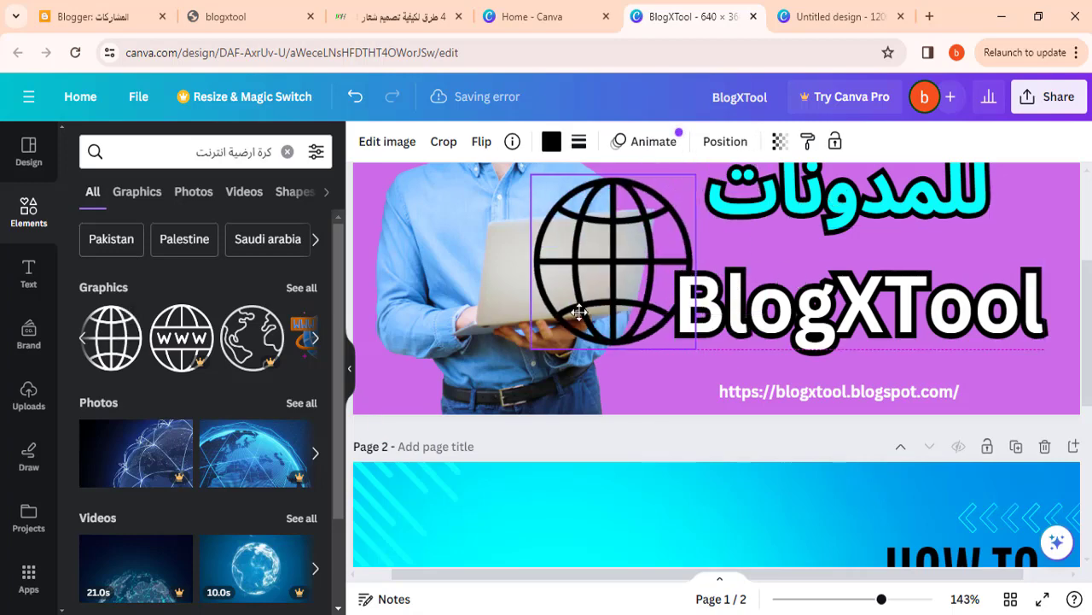
Step: Shrink the globe graphic to about 61 by 61
{"action": "left_click_drag", "start_coordinate": [673, 382], "coordinate": [560, 262]}
{"action": "double_click", "coordinate": [561, 268]}
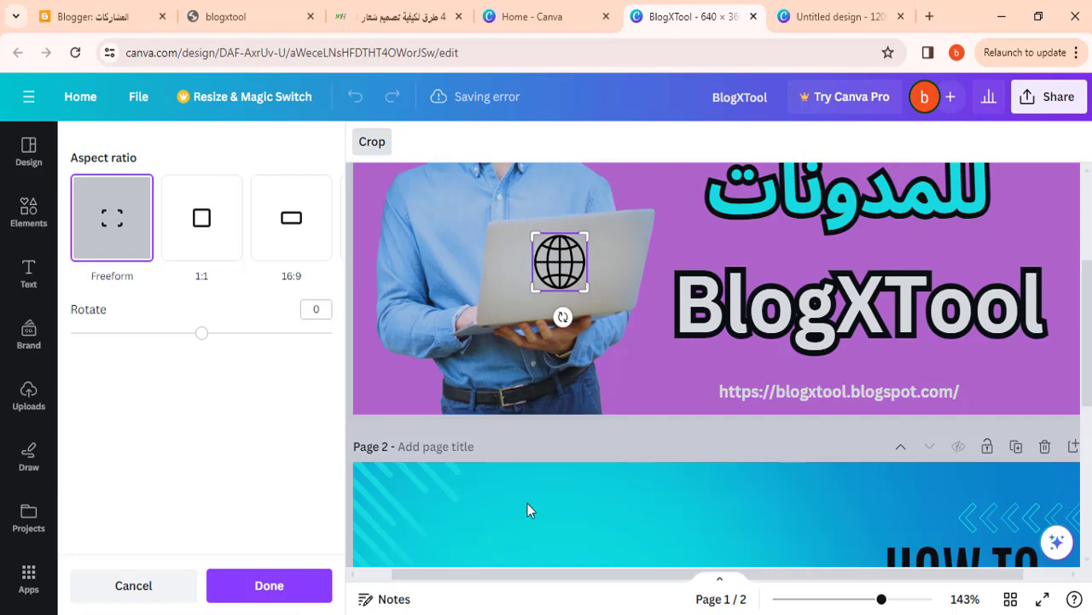
{"action": "left_click", "coordinate": [520, 443]}
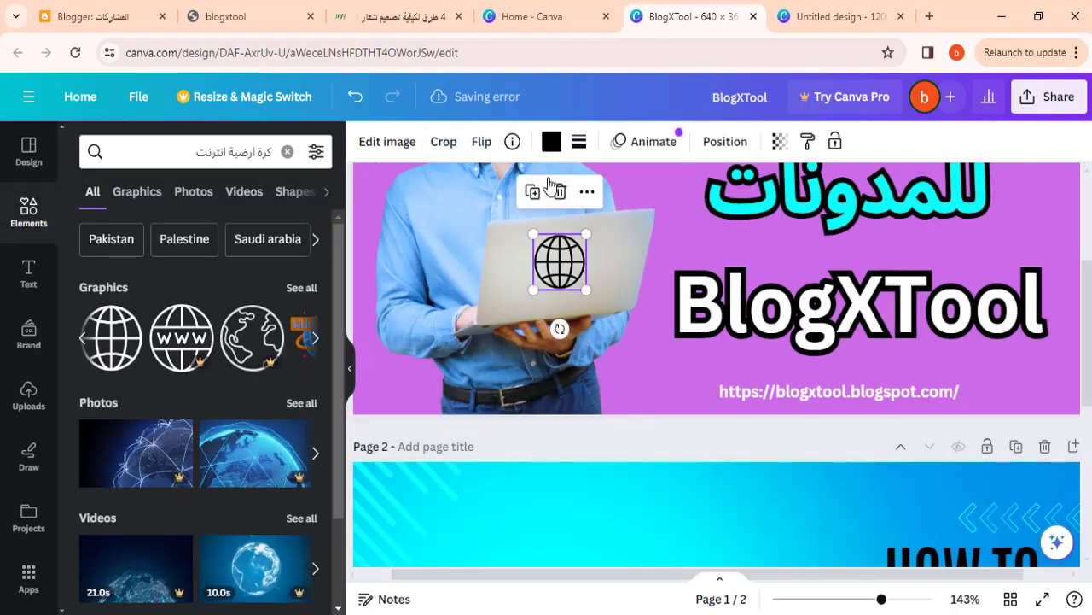
Step: Colour the globe yellow #FFED00 and move it beside the blog address
{"action": "left_click", "coordinate": [552, 142]}
{"action": "left_click", "coordinate": [87, 245]}
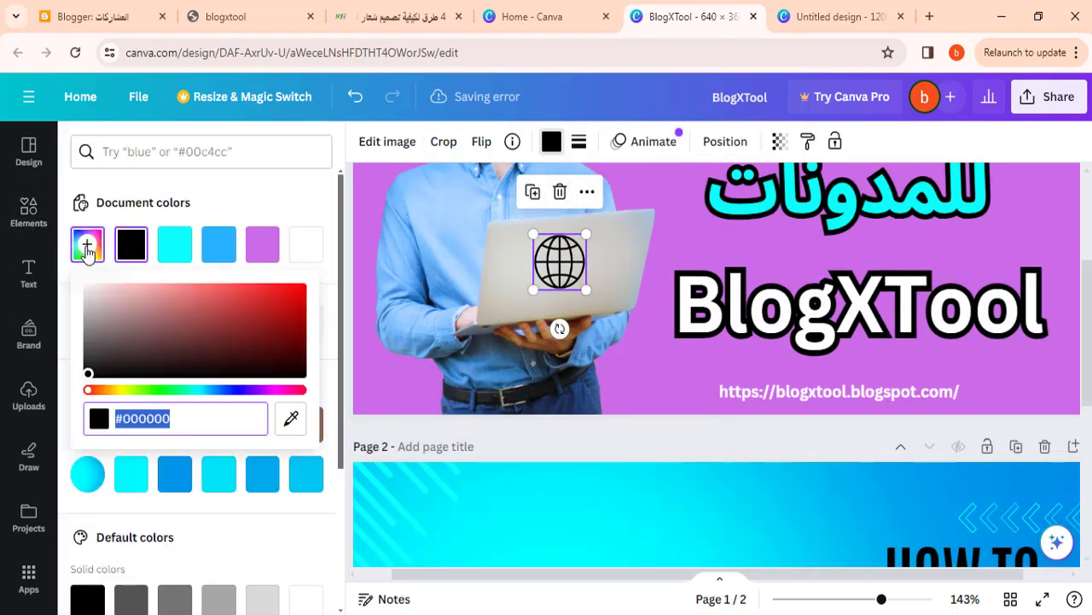
{"action": "left_click", "coordinate": [124, 391]}
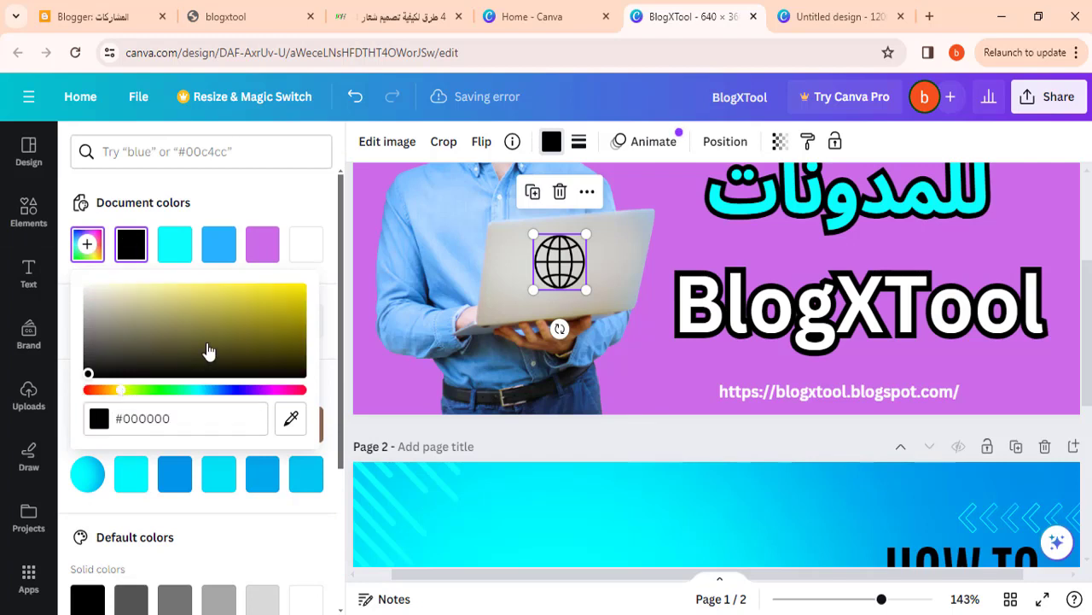
{"action": "left_click_drag", "start_coordinate": [209, 352], "coordinate": [377, 248]}
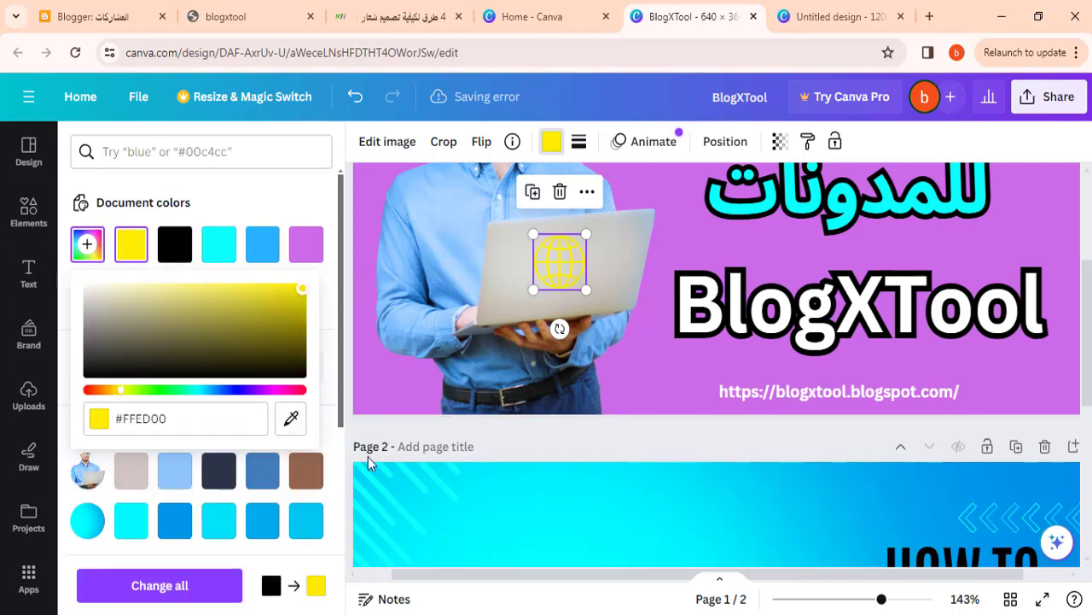
{"action": "left_click", "coordinate": [393, 514]}
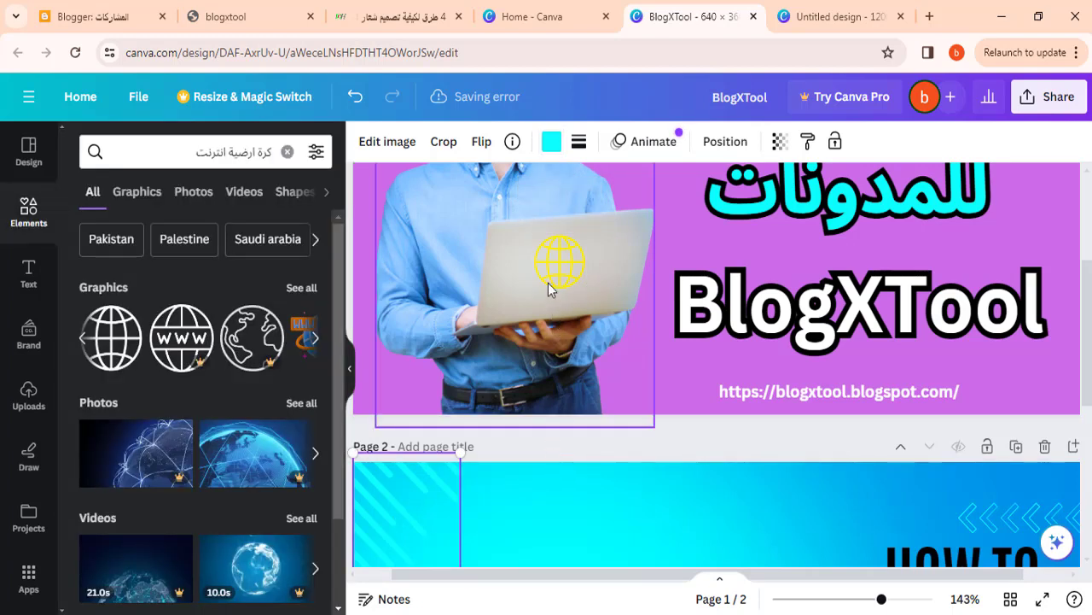
{"action": "left_click", "coordinate": [555, 273]}
{"action": "mouse_move", "coordinate": [586, 288]}
{"action": "left_mouse_down"}
{"action": "mouse_move", "coordinate": [570, 272]}
{"action": "mouse_move", "coordinate": [1025, 390]}
{"action": "left_mouse_up"}
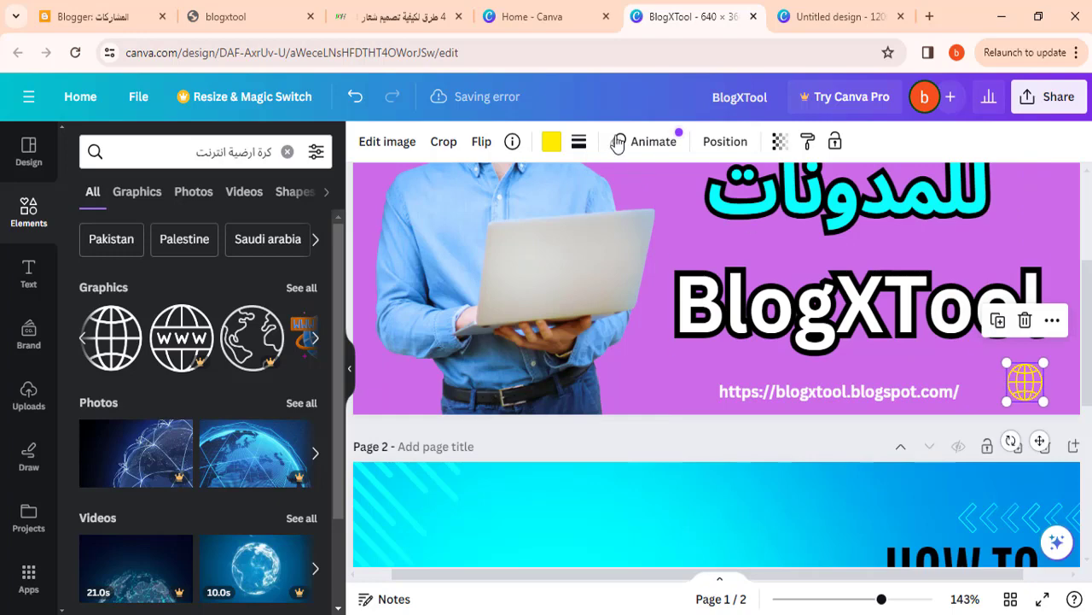
Step: Recolour the globe blue #000AFF and nudge it slightly right
{"action": "left_click", "coordinate": [552, 142]}
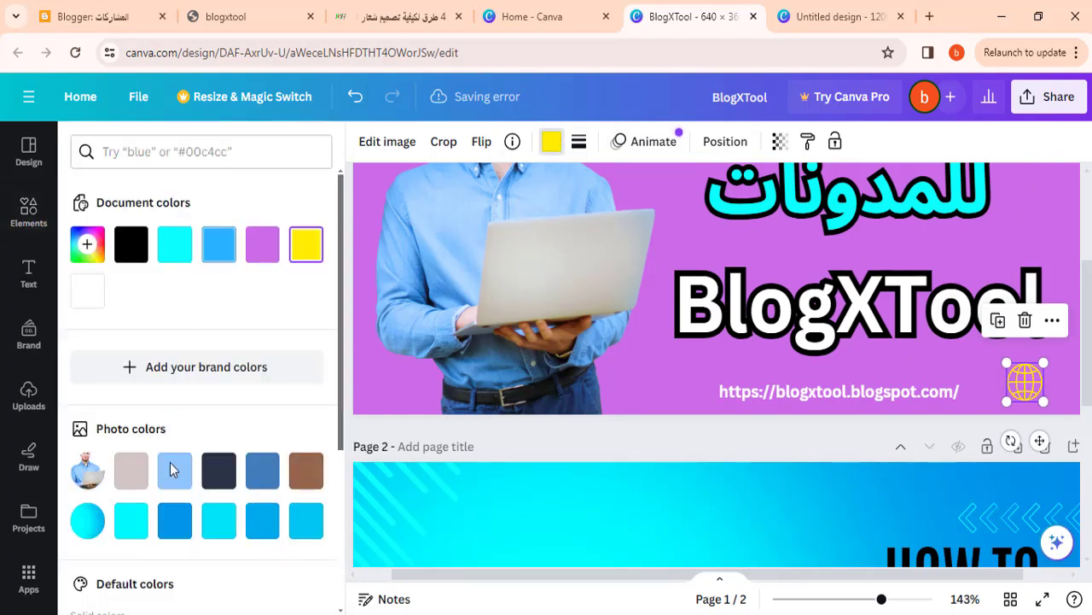
{"action": "scroll", "coordinate": [169, 496], "scroll_direction": "down", "scroll_amount": 2}
{"action": "scroll", "coordinate": [145, 312], "scroll_direction": "up", "scroll_amount": 2}
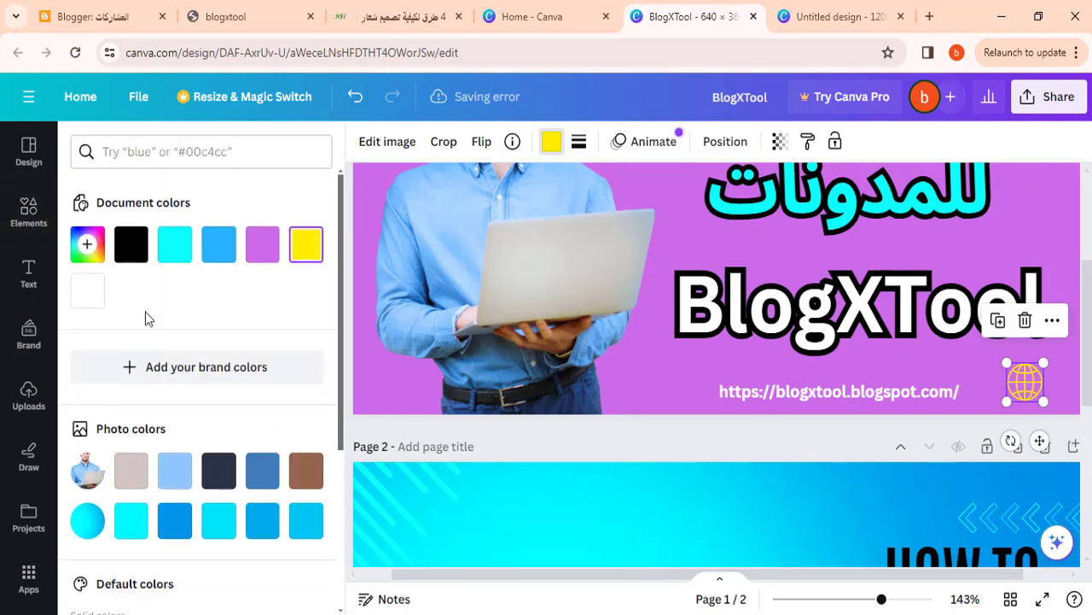
{"action": "left_click", "coordinate": [88, 244]}
{"action": "left_click", "coordinate": [230, 391]}
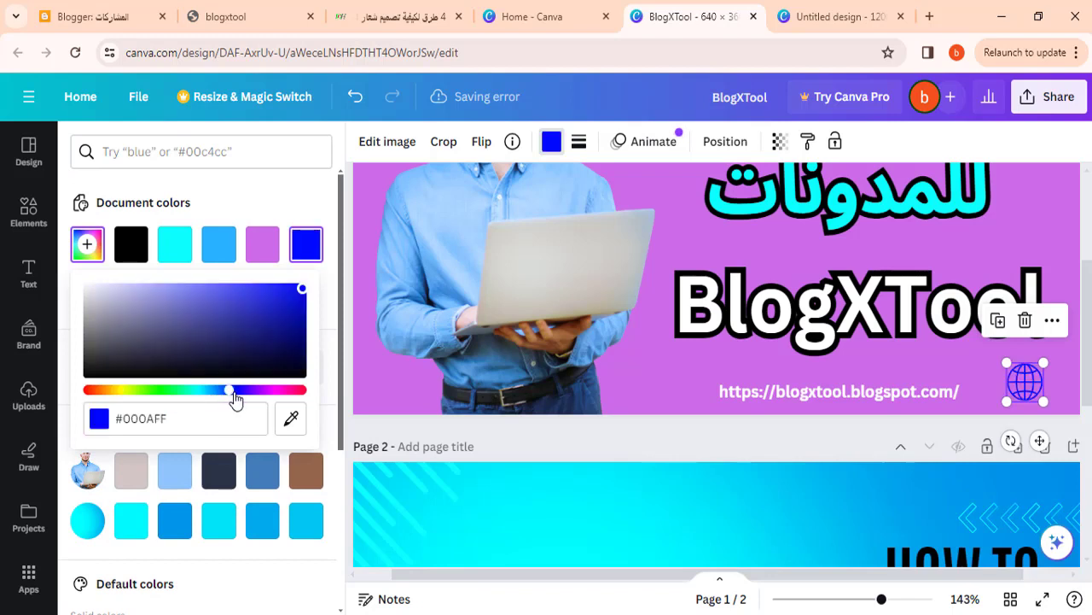
{"action": "left_click_drag", "start_coordinate": [1018, 390], "coordinate": [1023, 385]}
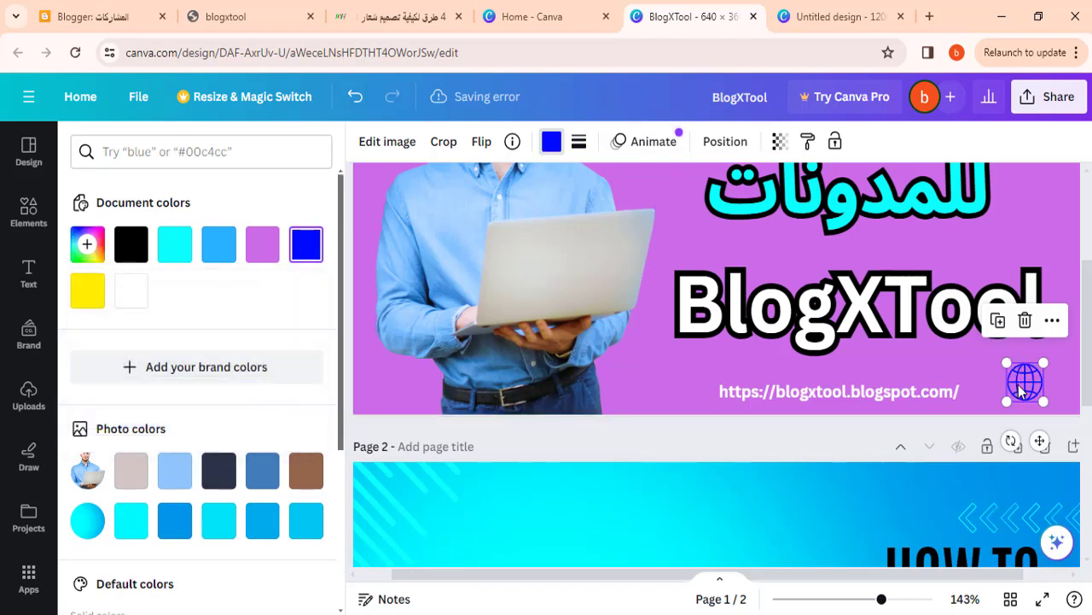
Step: Move the URL text so it lines up next to the globe
{"action": "left_click", "coordinate": [914, 397]}
{"action": "left_click_drag", "start_coordinate": [887, 388], "coordinate": [934, 380]}
{"action": "left_click", "coordinate": [846, 532]}
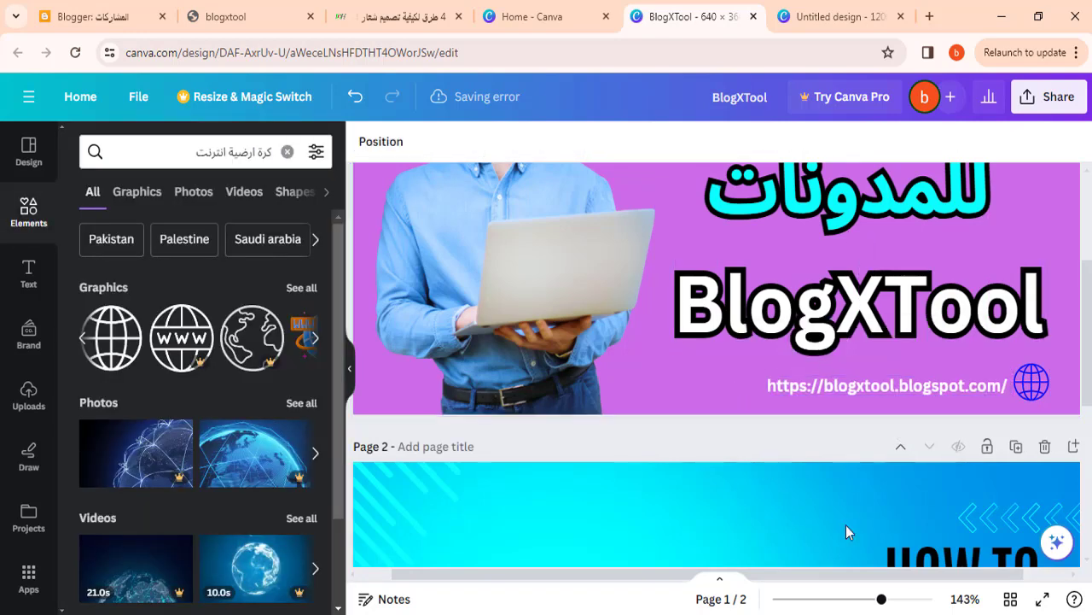
{"action": "left_click_drag", "start_coordinate": [883, 600], "coordinate": [849, 600]}
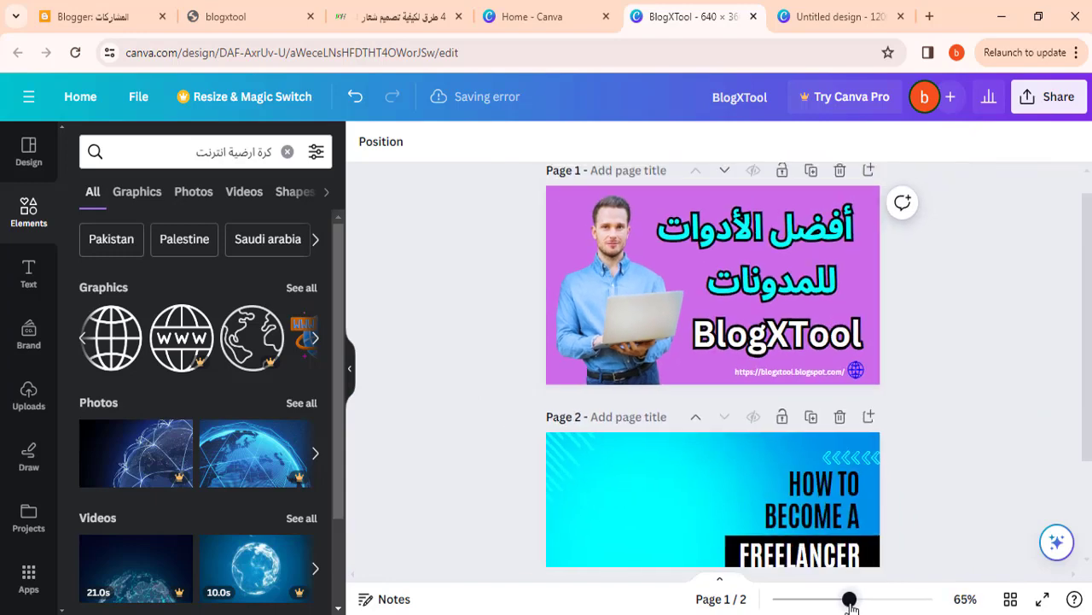
Step: Delete page 2, leaving only the purple thumbnail page
{"action": "left_click", "coordinate": [840, 416]}
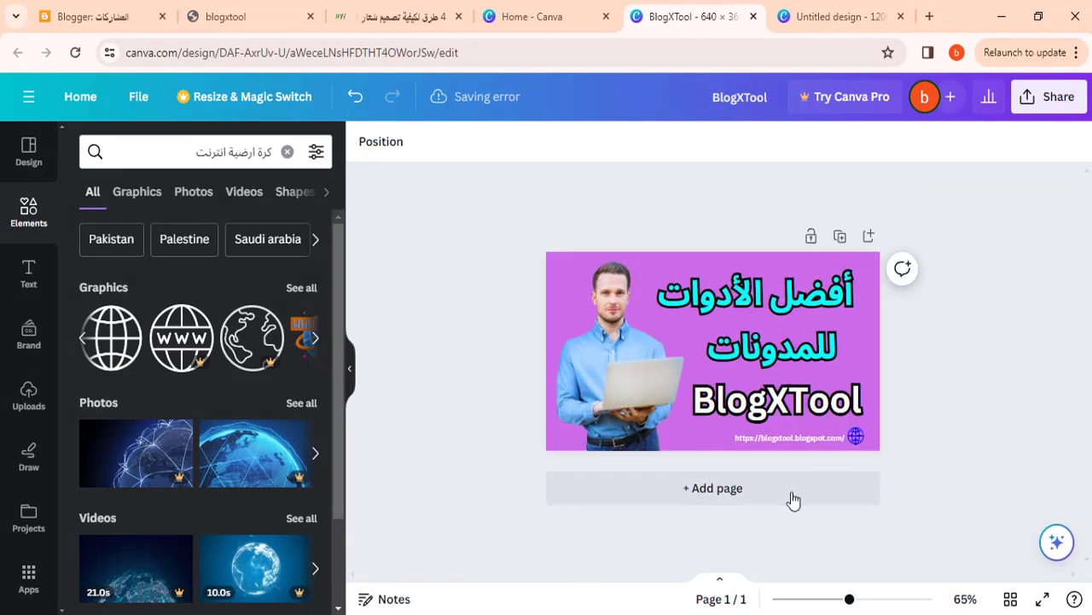
{"action": "left_click", "coordinate": [867, 600]}
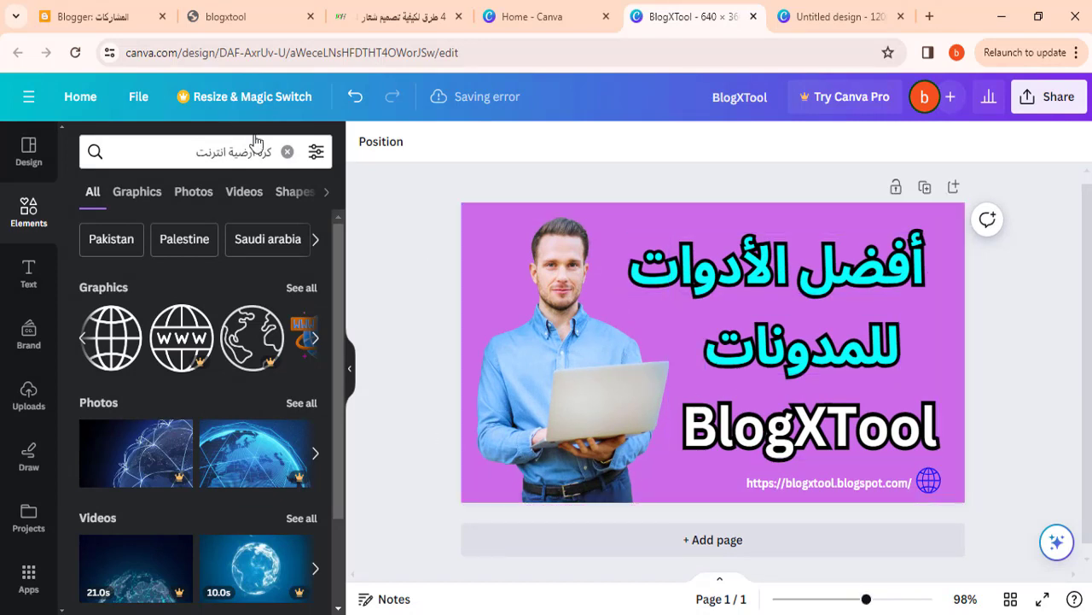
{"action": "left_click", "coordinate": [140, 101]}
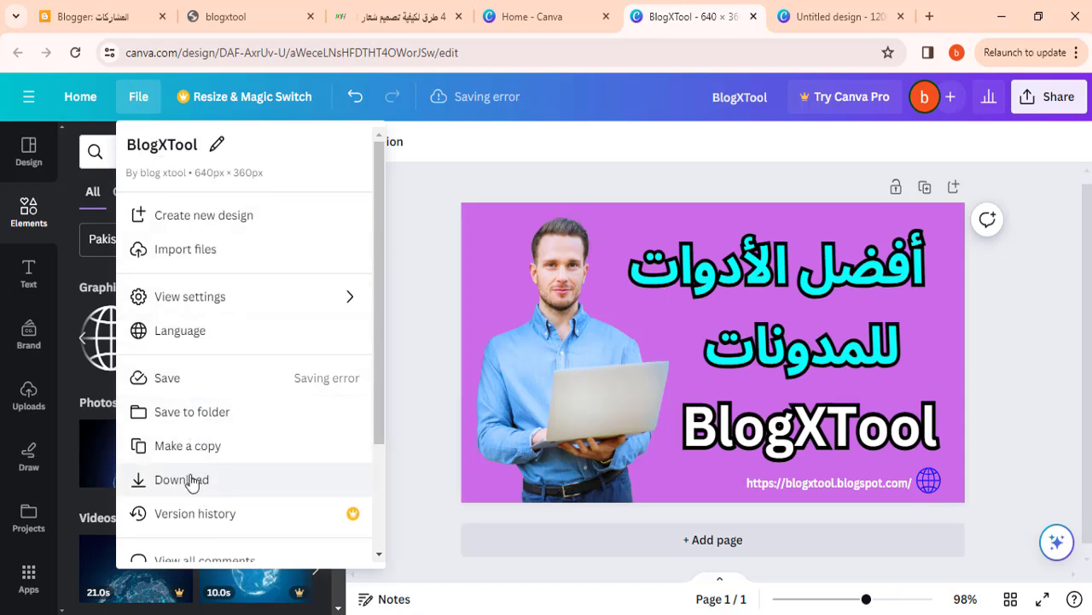
Step: Download the thumbnail as a JPG and open the resulting BlogXTool.jpg
{"action": "left_click", "coordinate": [162, 482]}
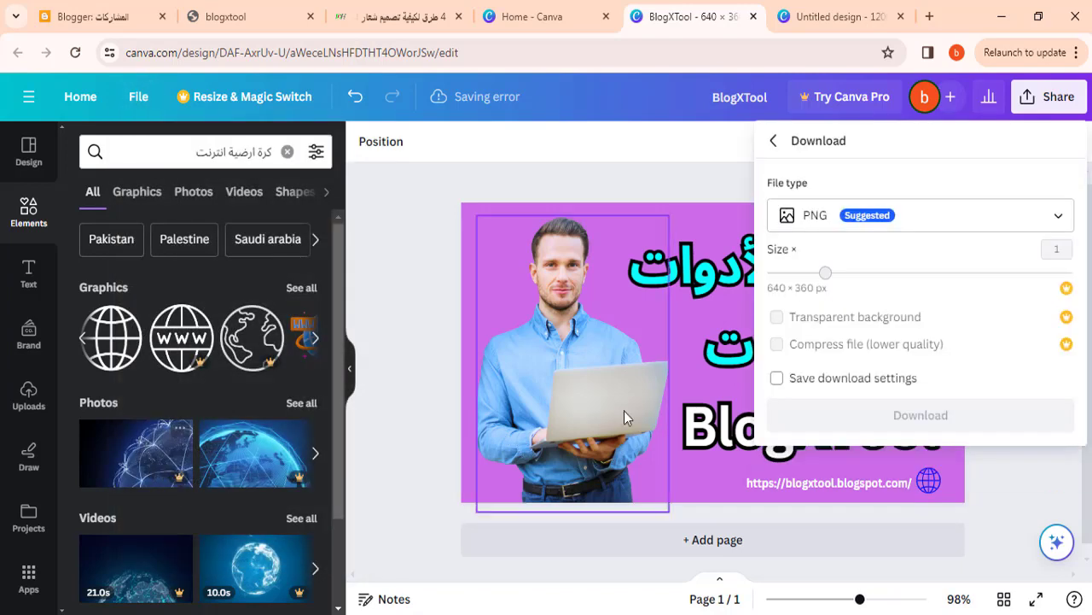
{"action": "left_click", "coordinate": [956, 221]}
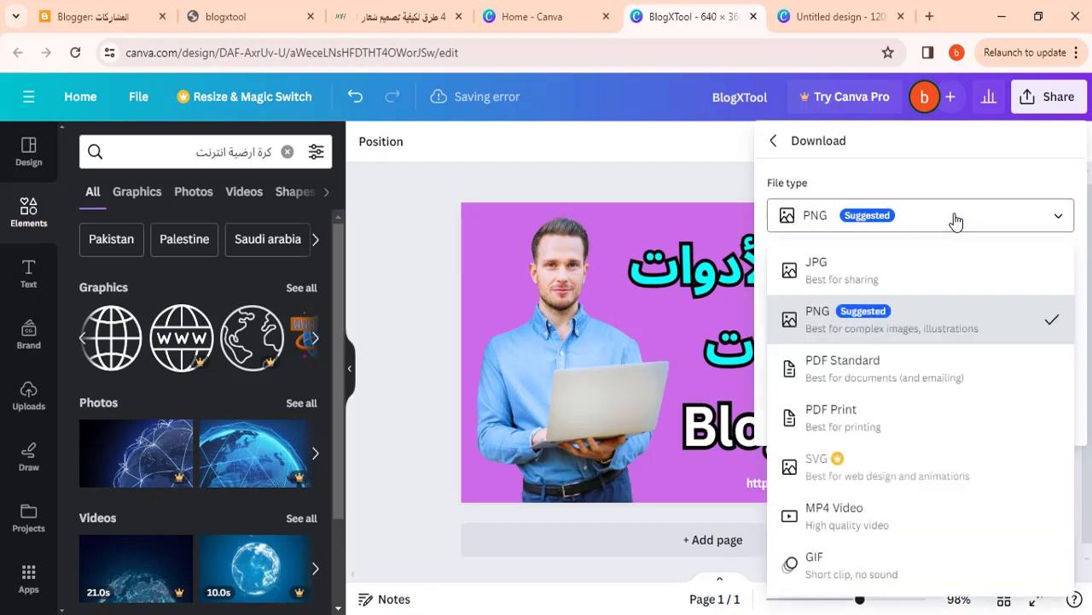
{"action": "left_click", "coordinate": [862, 261]}
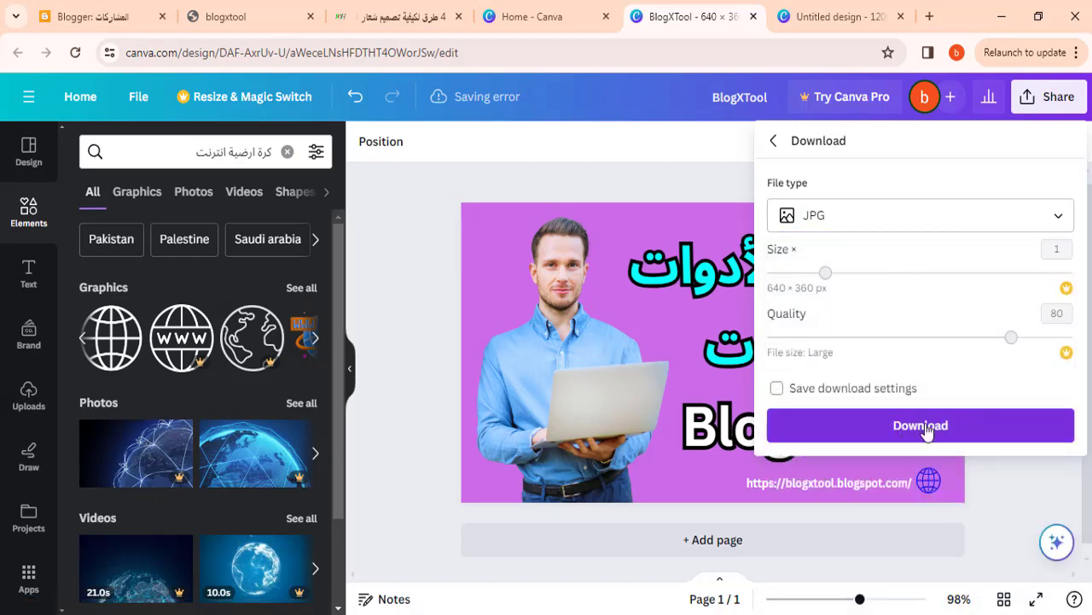
{"action": "left_click", "coordinate": [916, 427]}
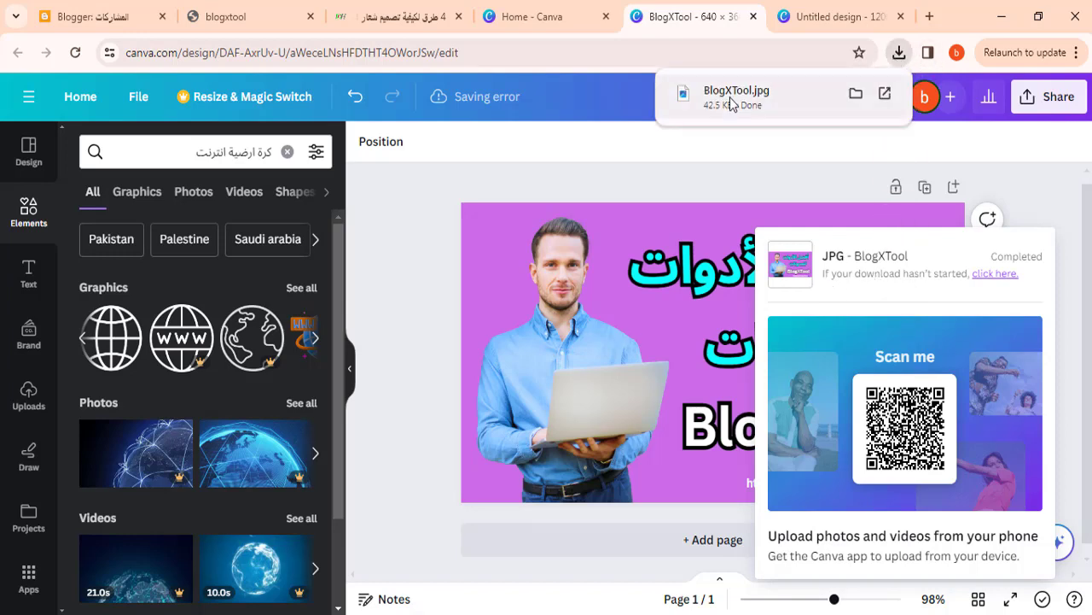
{"action": "left_click", "coordinate": [730, 98]}
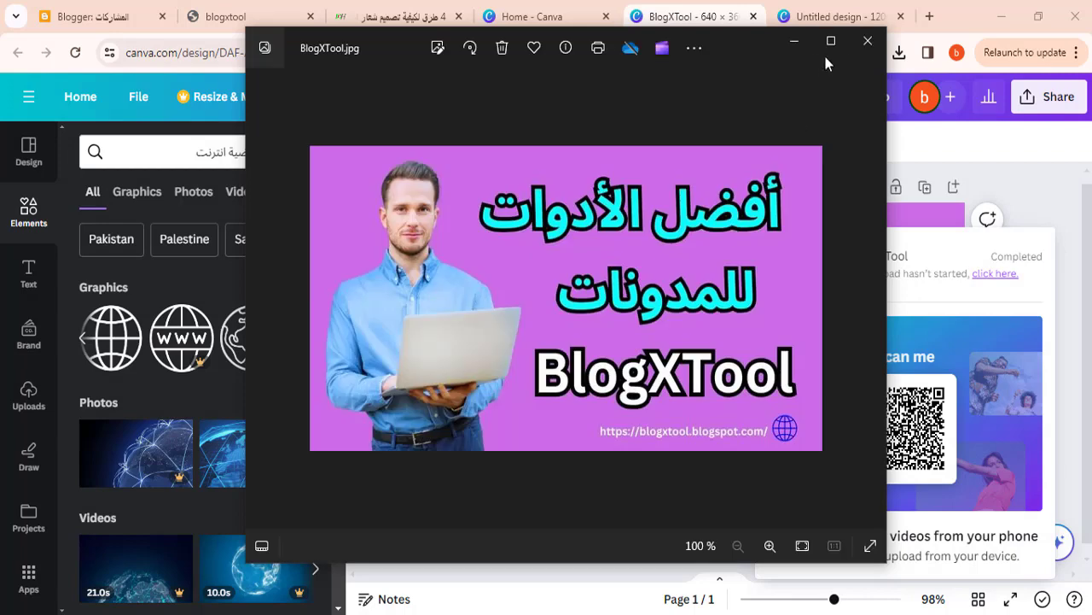
Step: Maximize the photo viewer and zoom in on BlogXTool.jpg to inspect it
{"action": "left_click", "coordinate": [832, 44]}
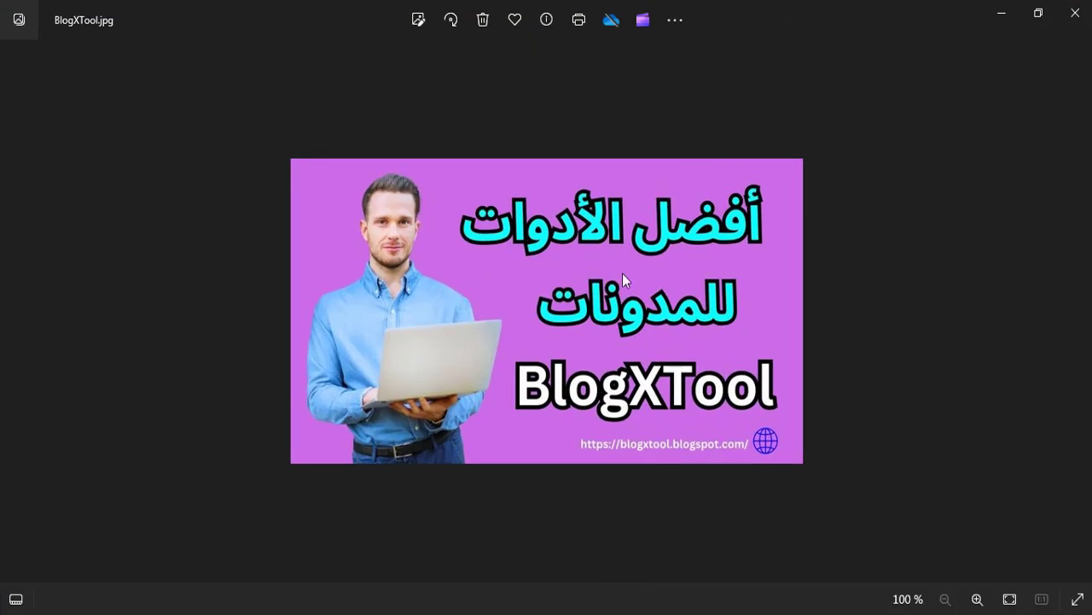
{"action": "scroll", "coordinate": [612, 303], "scroll_direction": "up", "scroll_amount": 3}
{"action": "scroll", "coordinate": [612, 299], "scroll_direction": "up", "scroll_amount": 2}
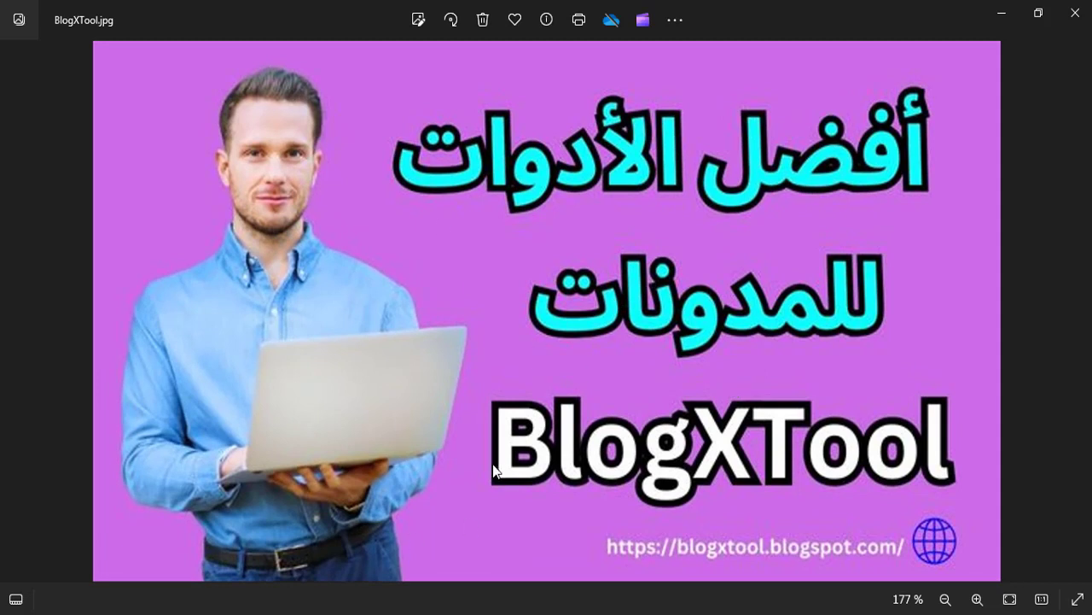
Step: Close the viewer, dismiss the download popup, and return to the drihama.com article
{"action": "left_click", "coordinate": [1081, 25]}
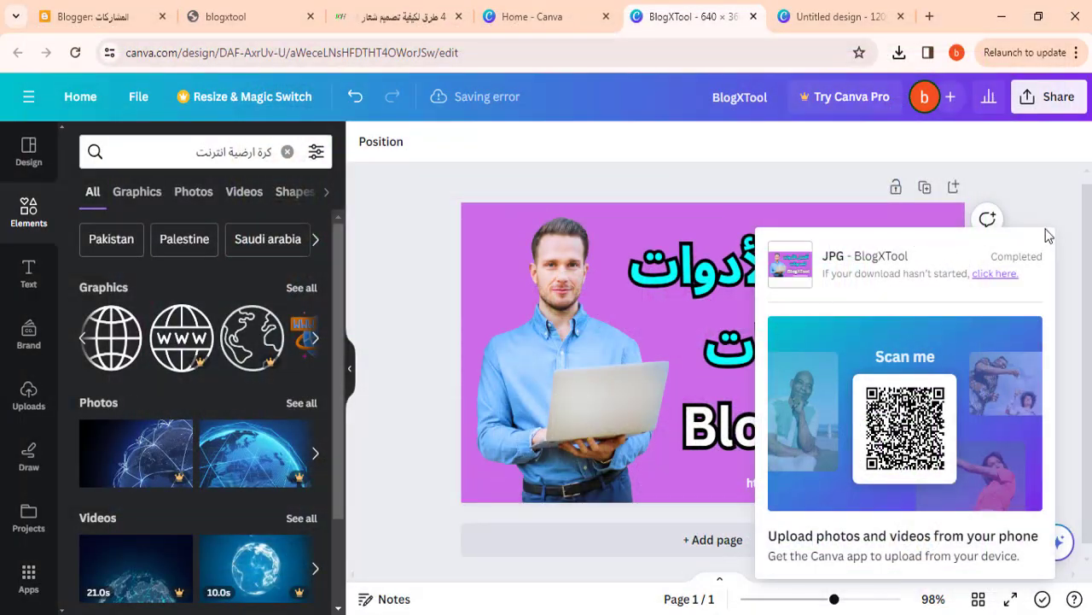
{"action": "left_click", "coordinate": [1067, 188]}
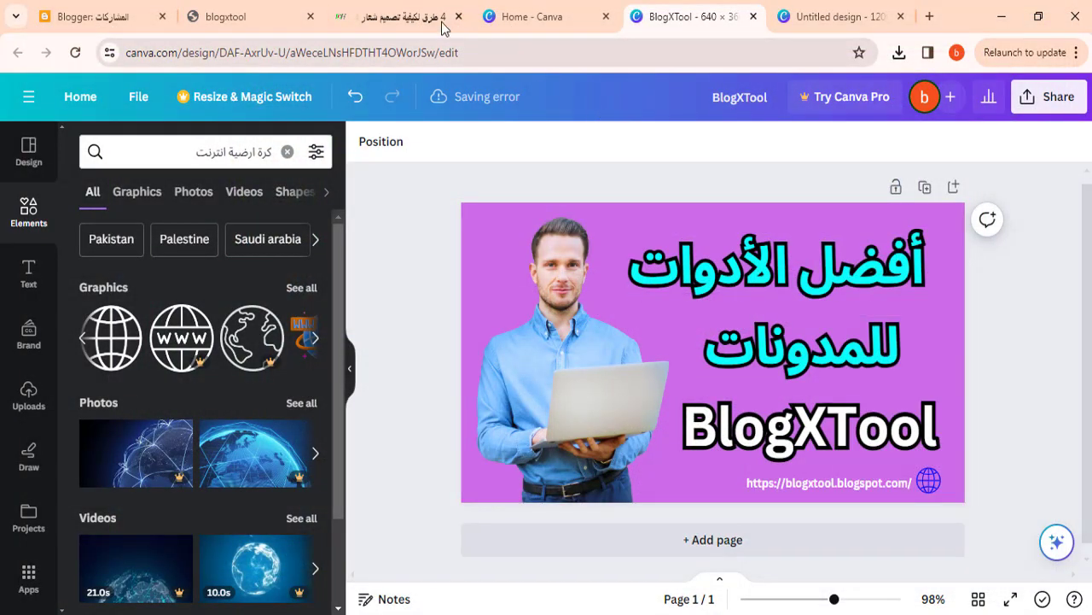
{"action": "left_click", "coordinate": [399, 16]}
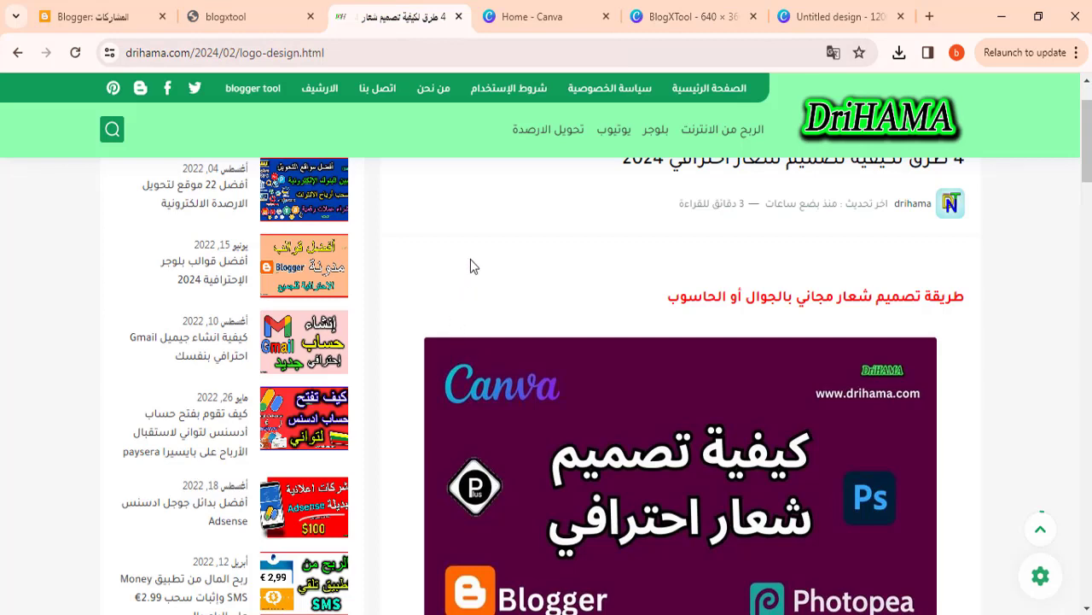
Step: Go to the DriHAMA homepage via its header logo and browse the latest posts list
{"action": "left_click", "coordinate": [872, 114]}
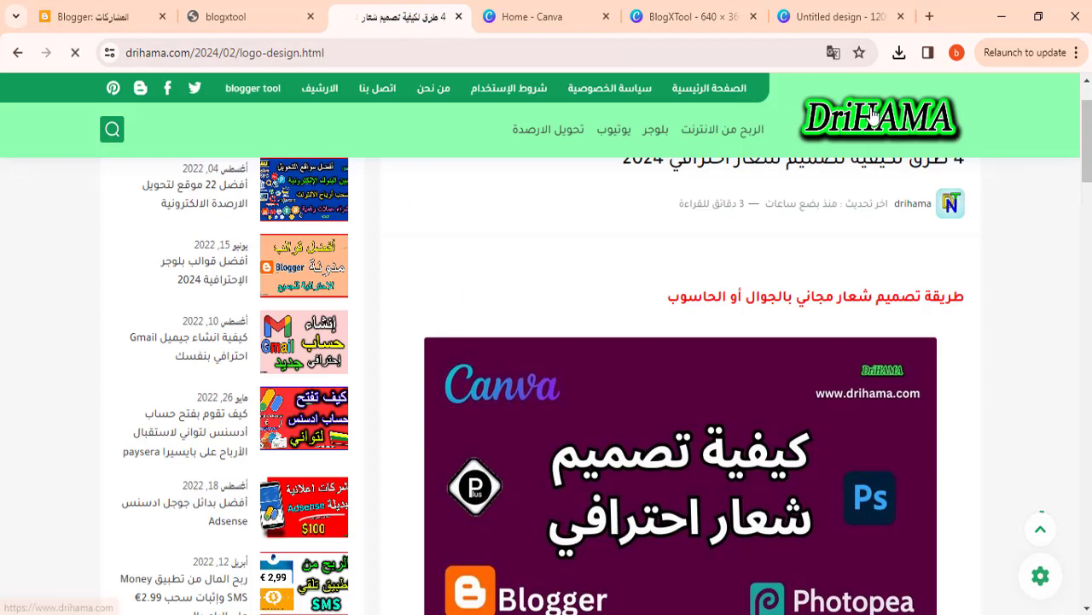
{"action": "scroll", "coordinate": [610, 290], "scroll_direction": "down", "scroll_amount": 1}
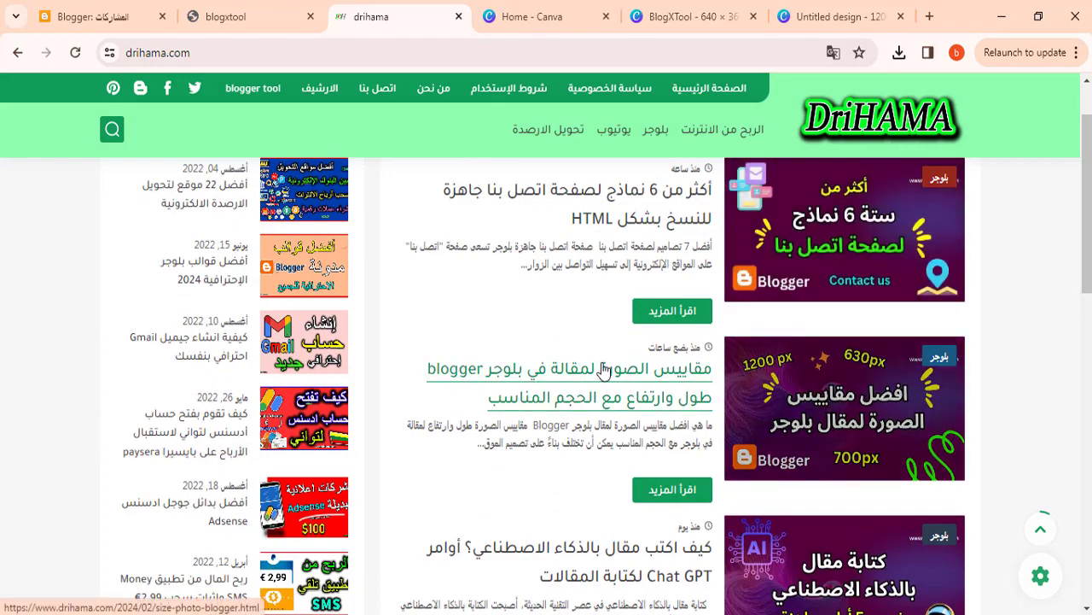
{"action": "scroll", "coordinate": [641, 330], "scroll_direction": "up", "scroll_amount": 1}
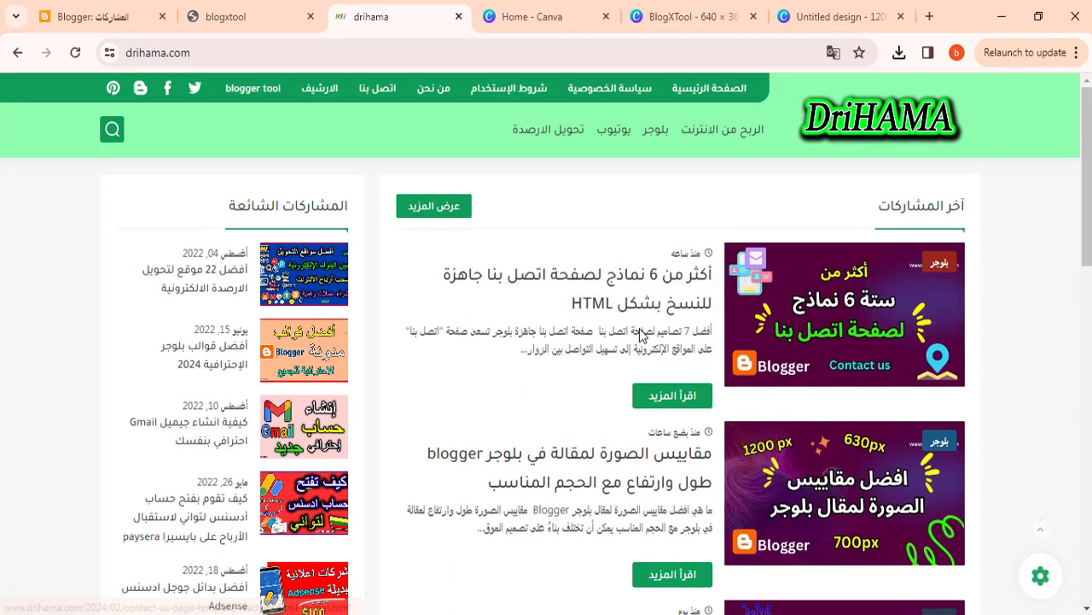
{"action": "scroll", "coordinate": [649, 346], "scroll_direction": "down", "scroll_amount": 3}
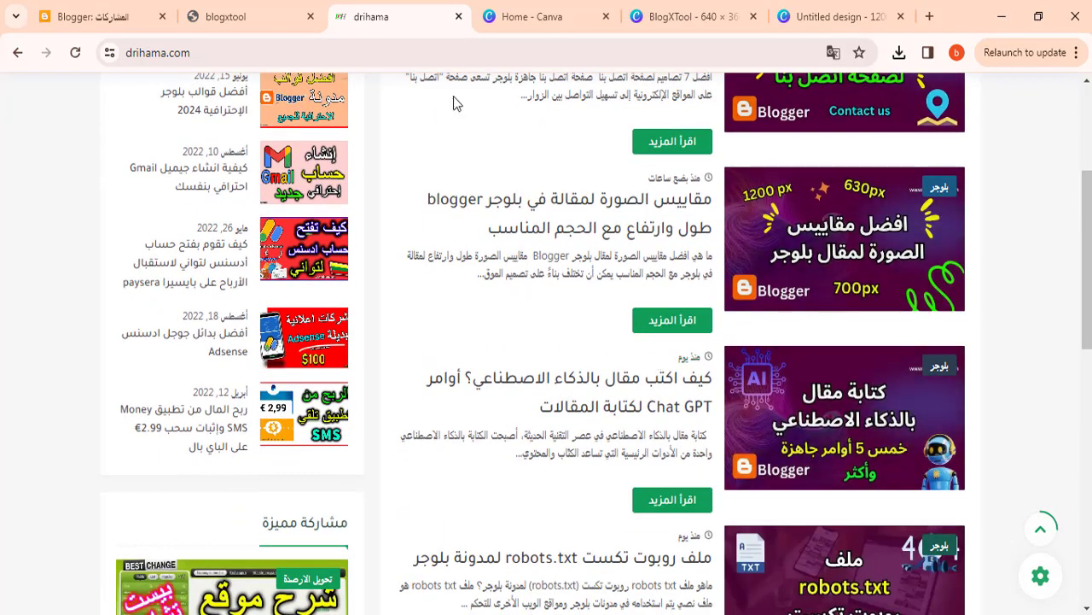